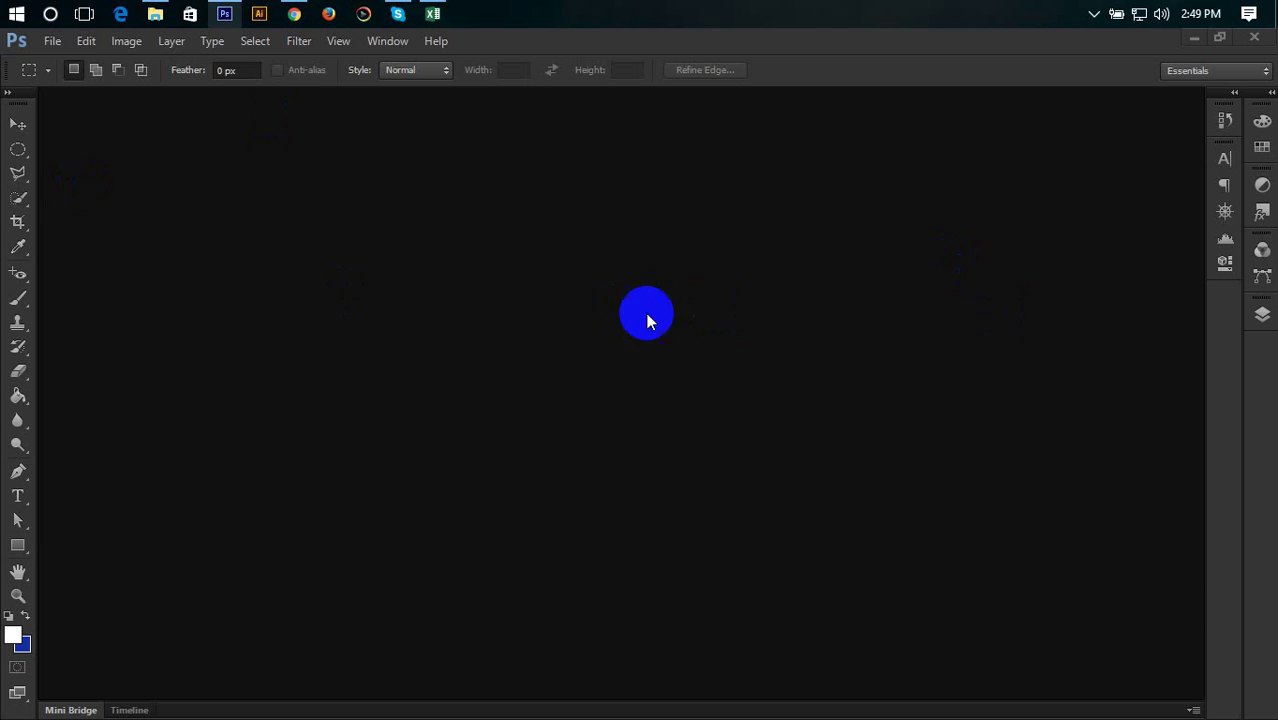
# Step: Bring up the Open dialog and navigate to the Desktop's Poster folder to list its images
pyautogui.click(53, 41)
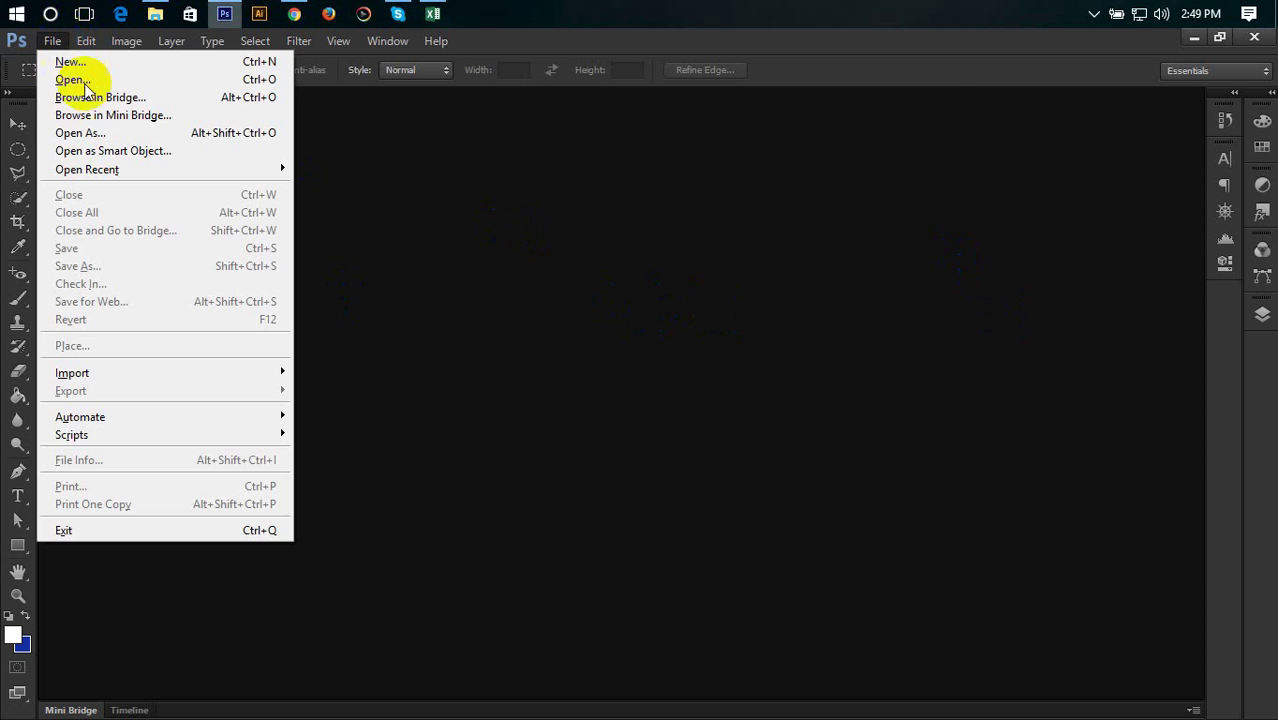
pyautogui.click(87, 86)
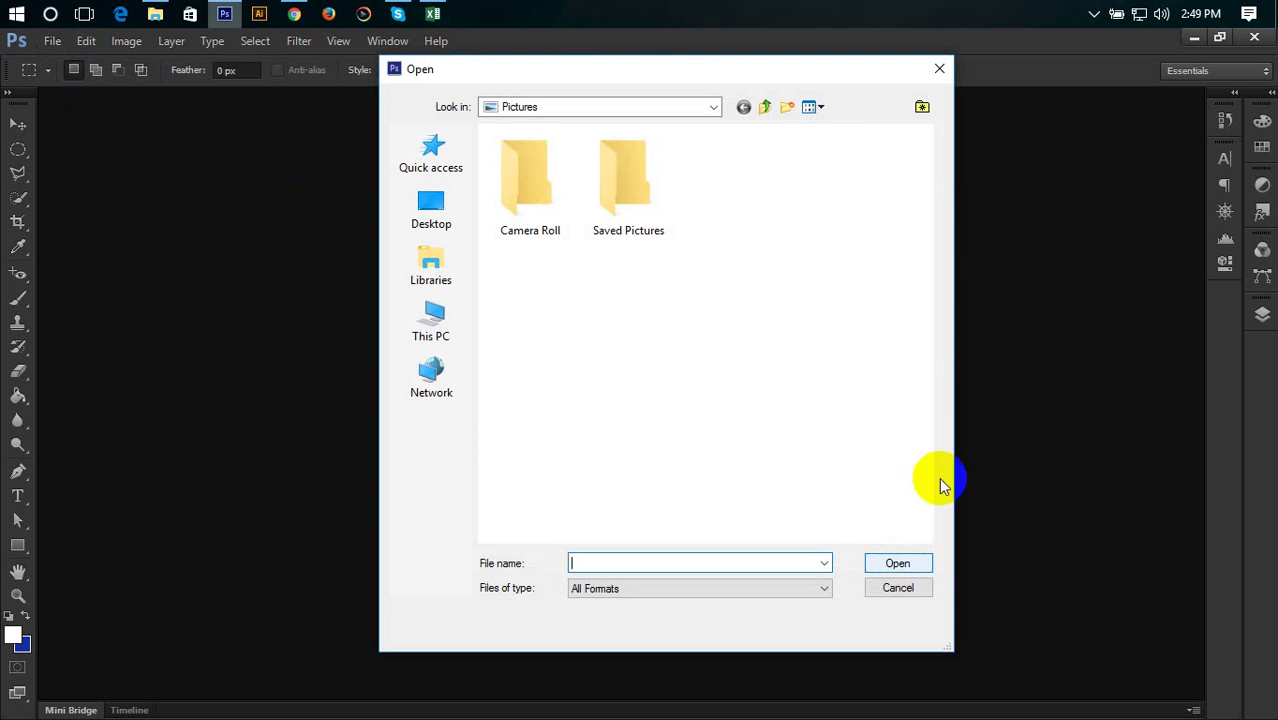
pyautogui.click(448, 213)
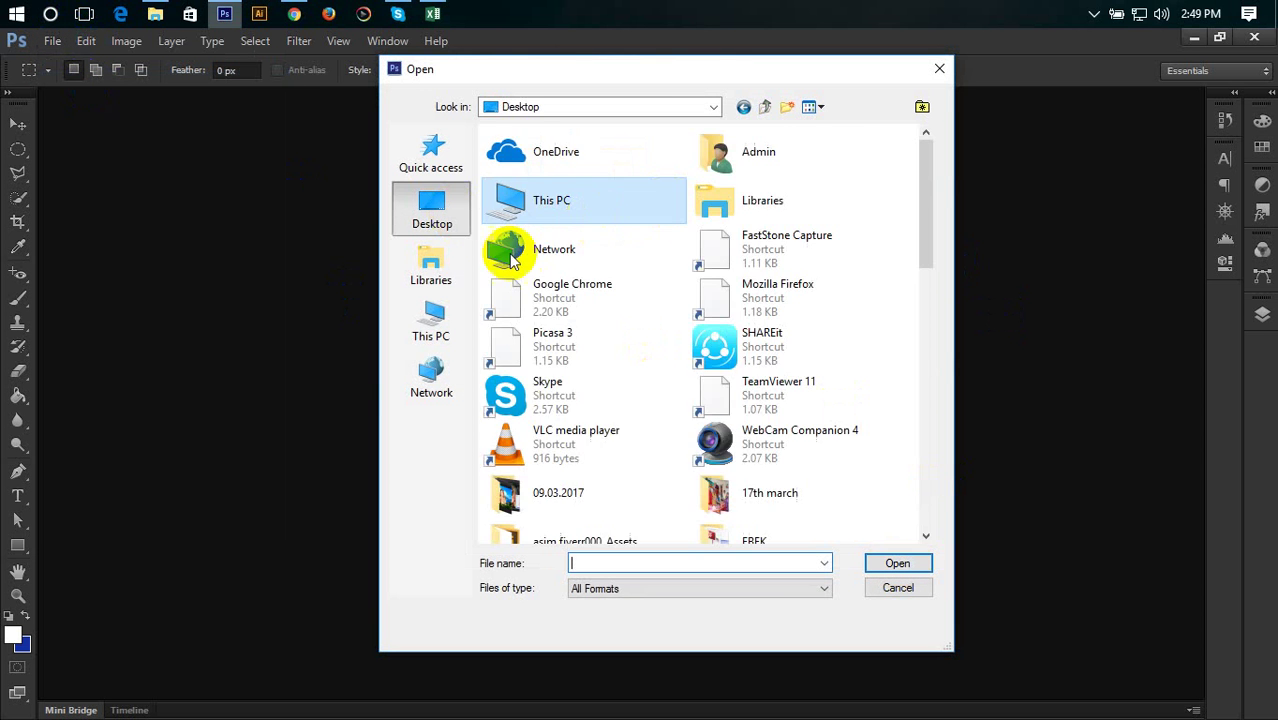
pyautogui.moveTo(930, 243)
pyautogui.mouseDown()
pyautogui.moveTo(902, 320)
pyautogui.moveTo(906, 422)
pyautogui.mouseUp()
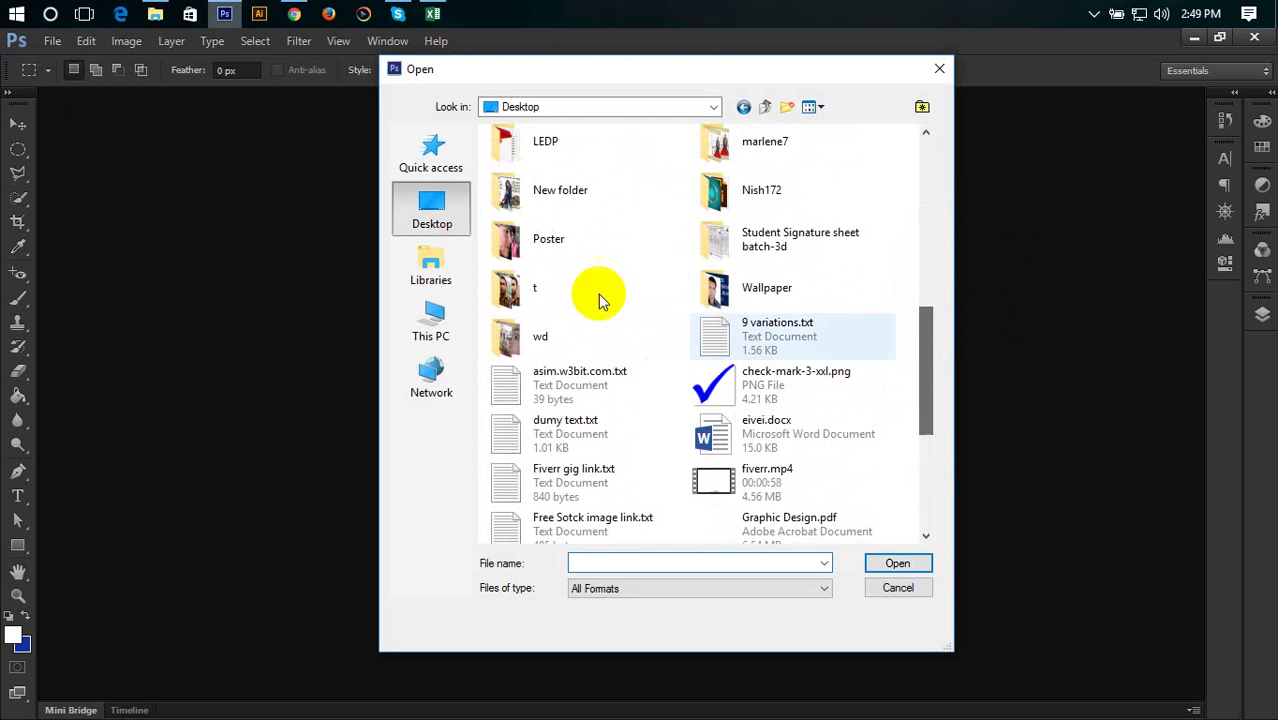
pyautogui.doubleClick(542, 237)
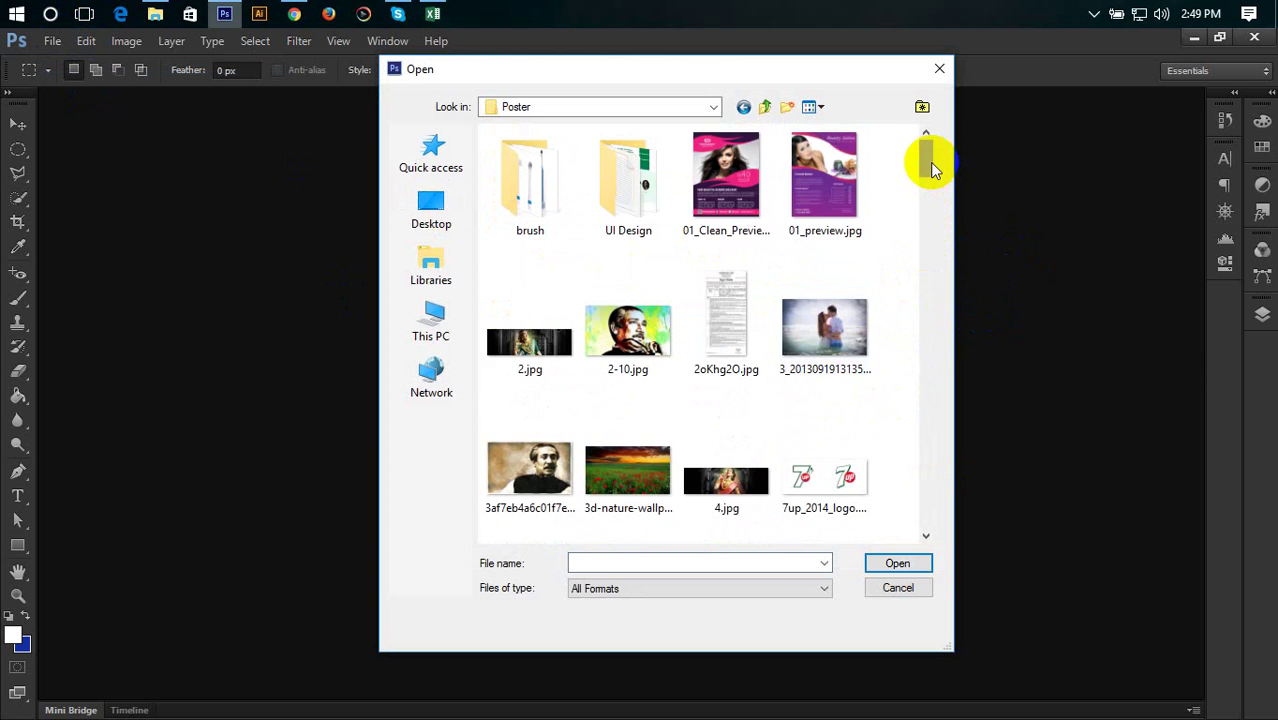
pyautogui.moveTo(930, 157); pyautogui.dragTo(913, 262)
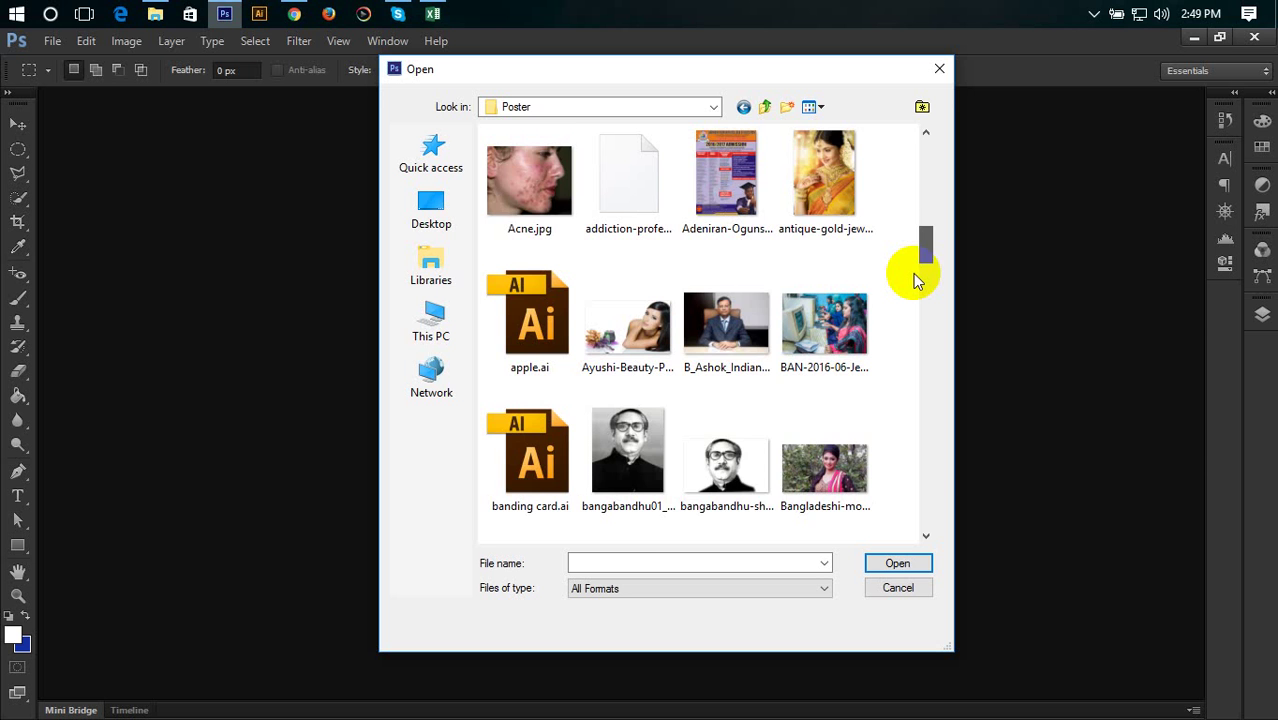
pyautogui.scroll(-1, 917, 280)
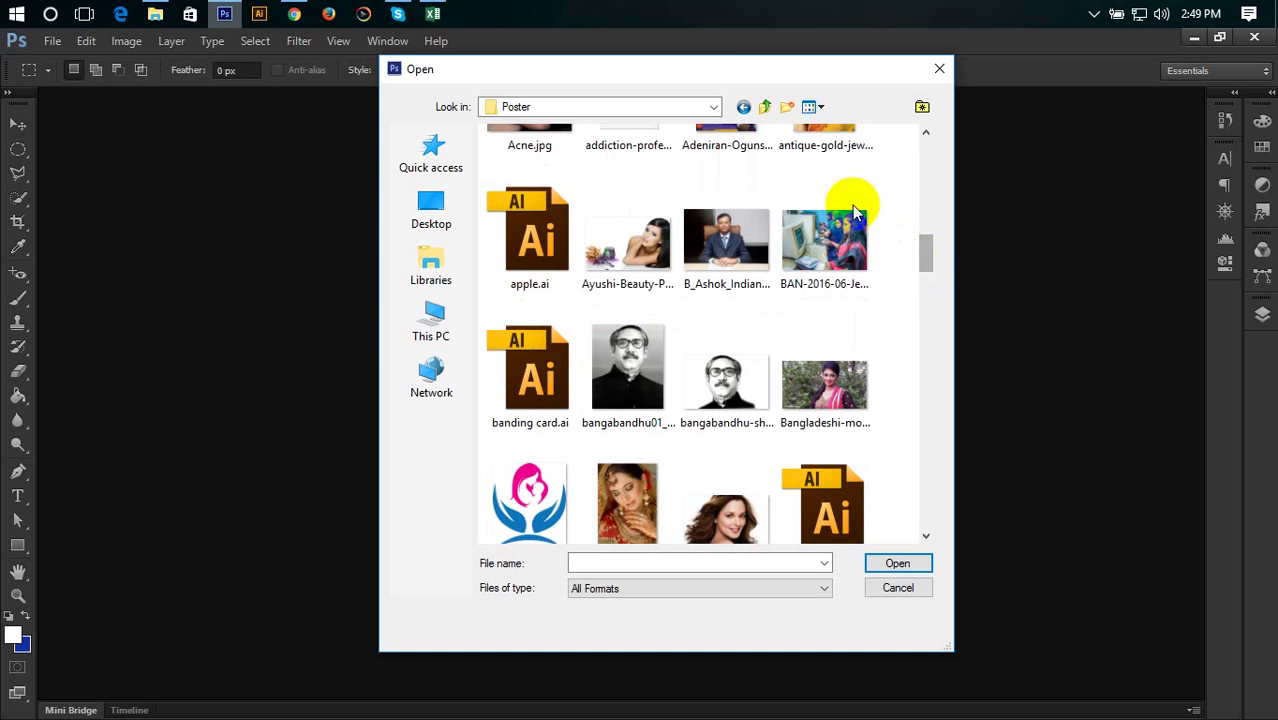
pyautogui.moveTo(773, 78)
pyautogui.mouseDown()
pyautogui.moveTo(688, 98)
pyautogui.moveTo(704, 101)
pyautogui.mouseUp()
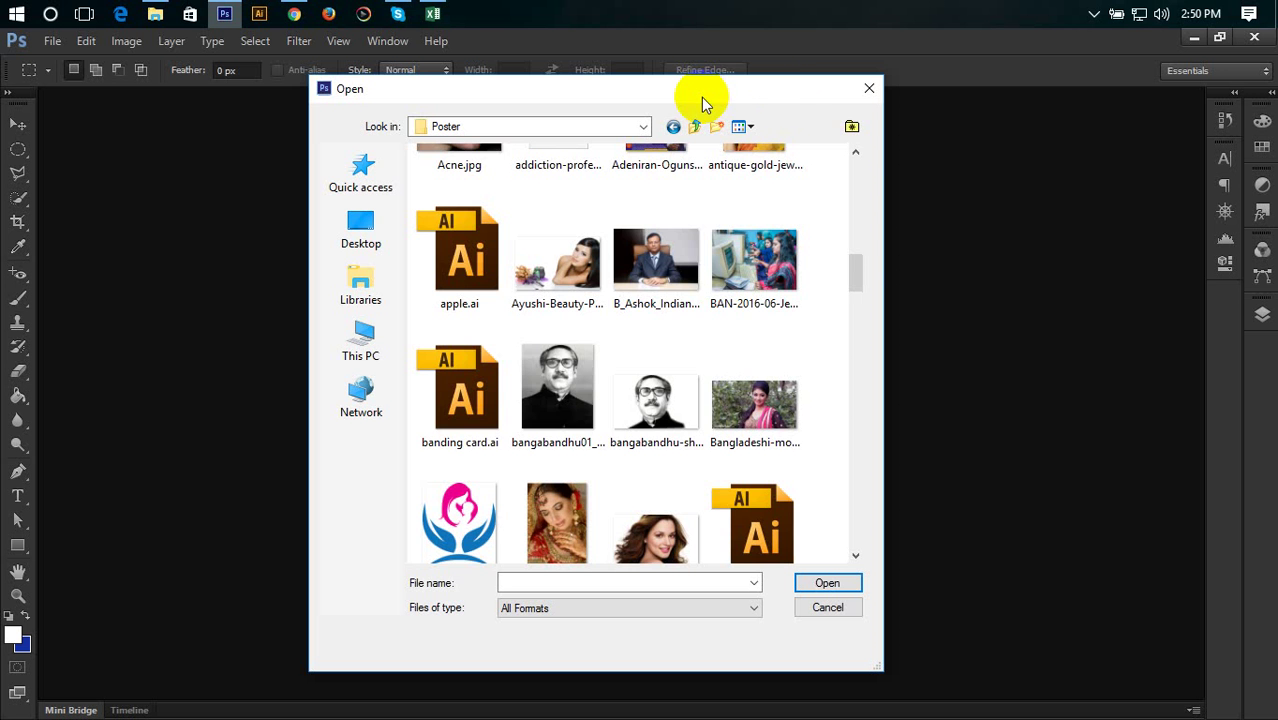
pyautogui.moveTo(853, 268)
pyautogui.mouseDown()
pyautogui.moveTo(856, 358)
pyautogui.moveTo(862, 193)
pyautogui.moveTo(862, 240)
pyautogui.mouseUp()
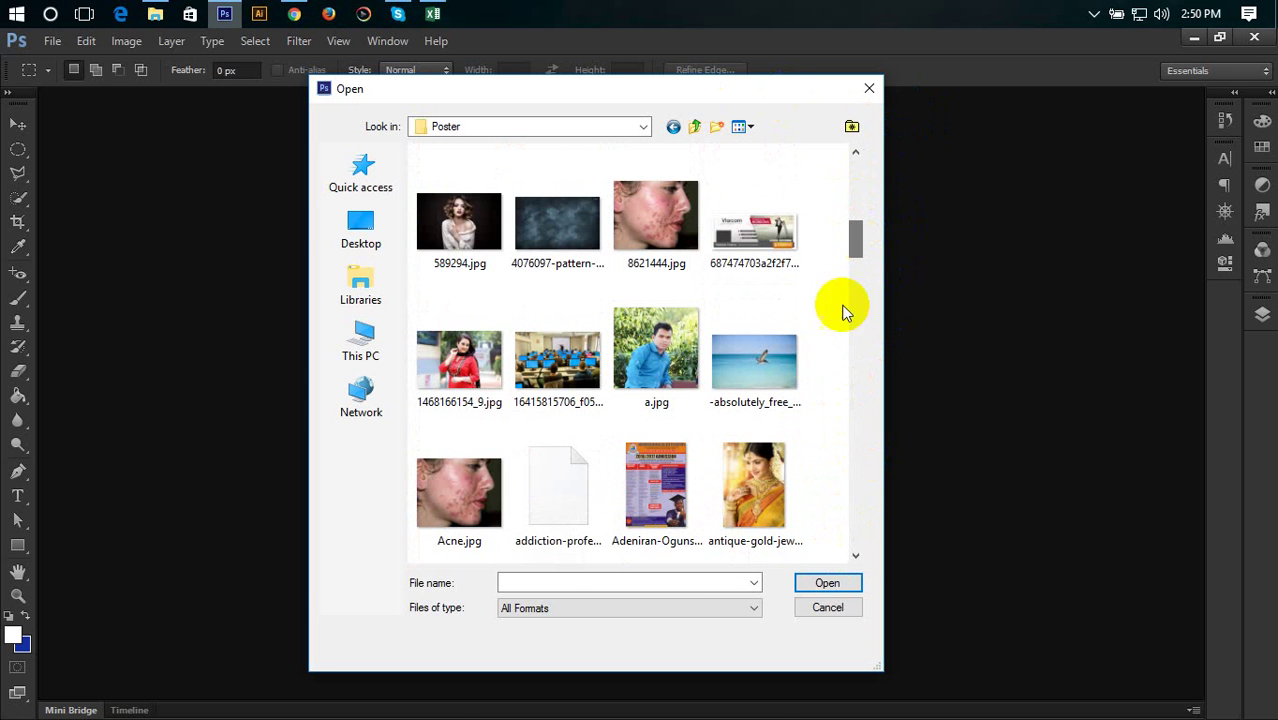
pyautogui.click(467, 372)
pyautogui.rightClick(467, 372)
pyautogui.click(545, 151)
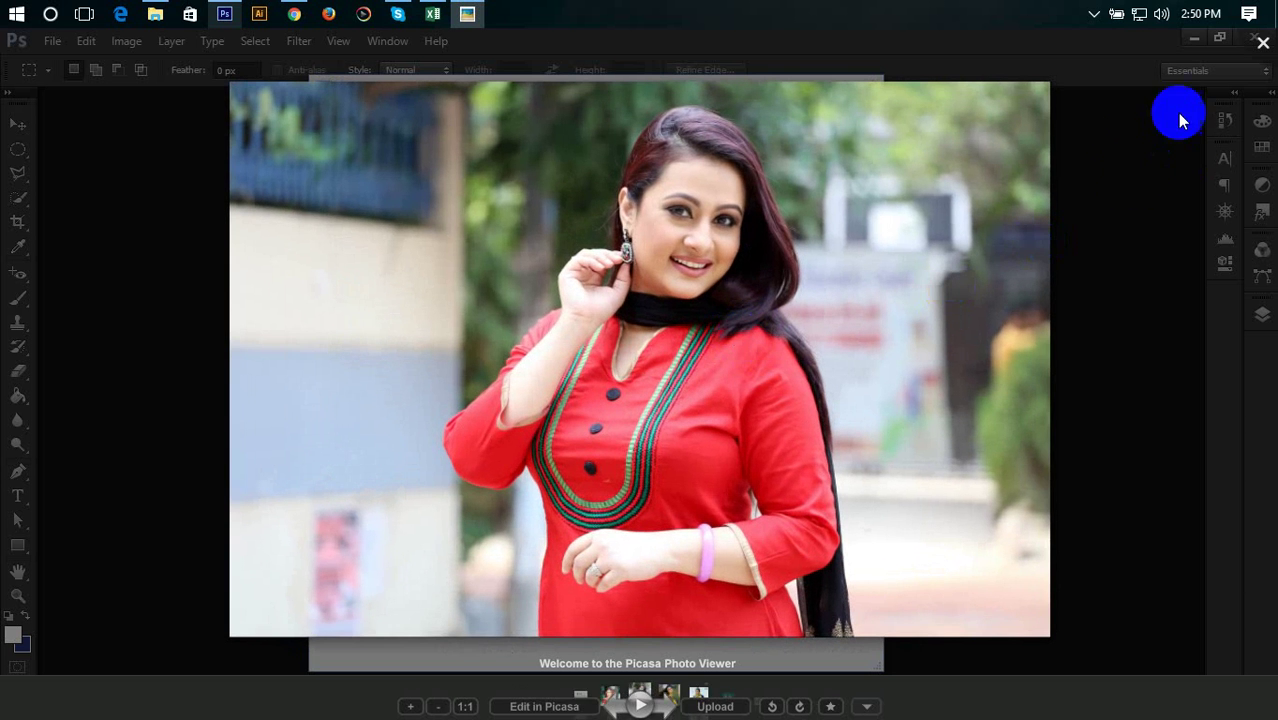
pyautogui.click(1263, 48)
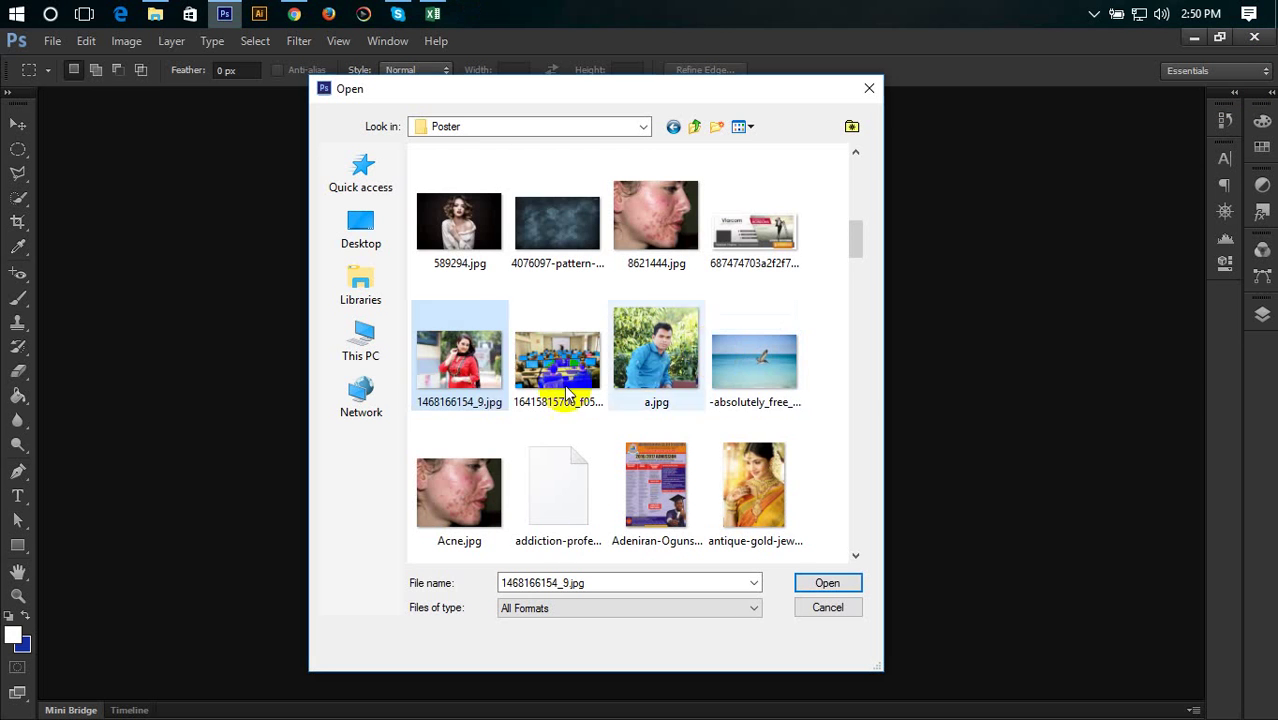
pyautogui.click(820, 582)
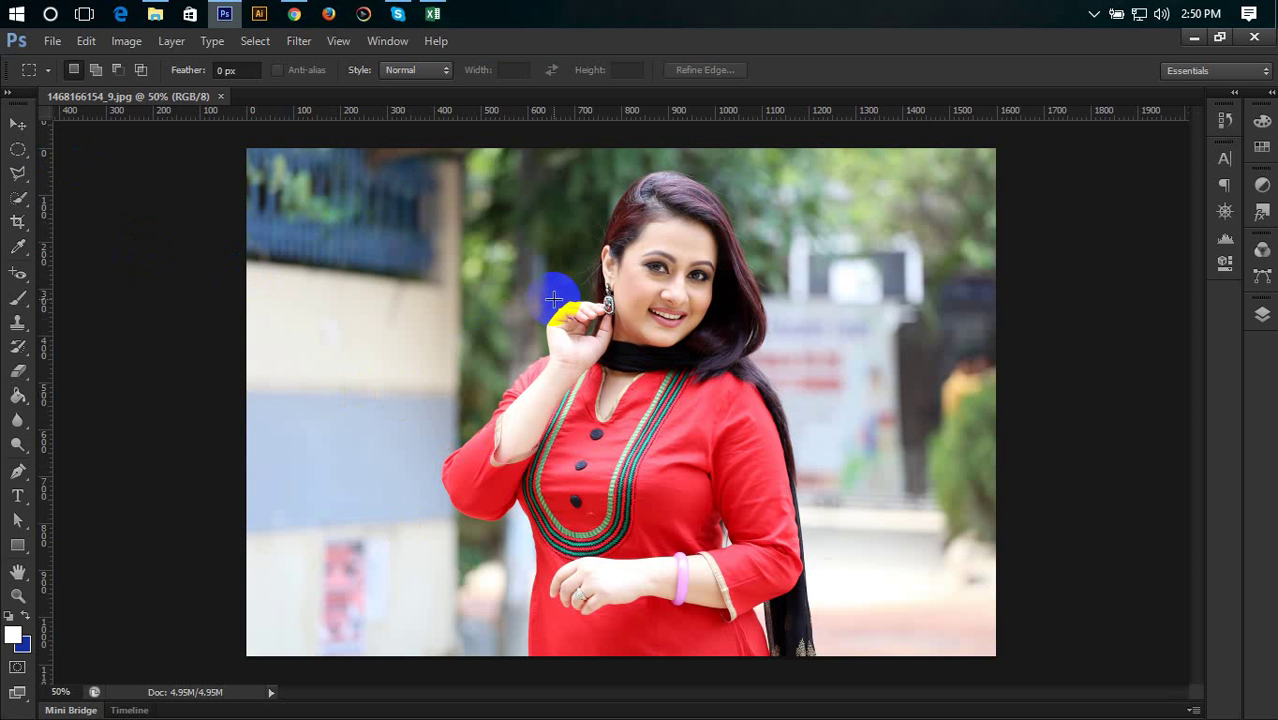
pyautogui.click(125, 43)
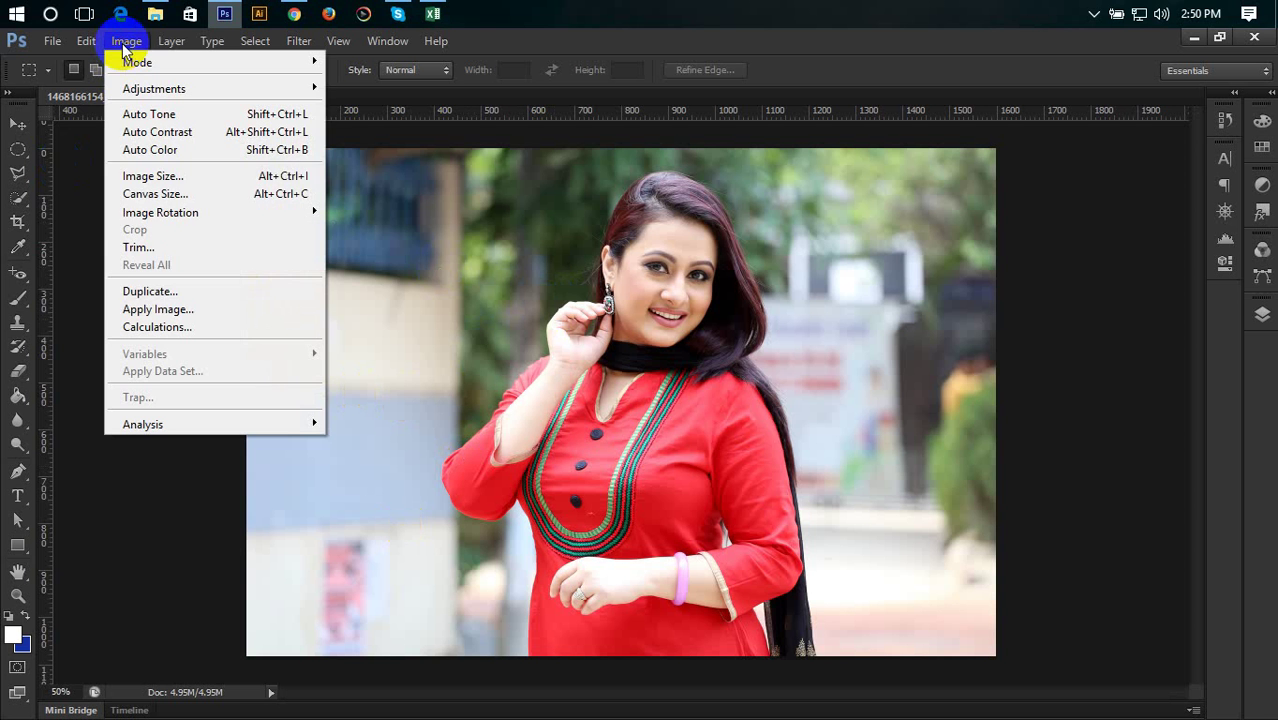
pyautogui.click(212, 296)
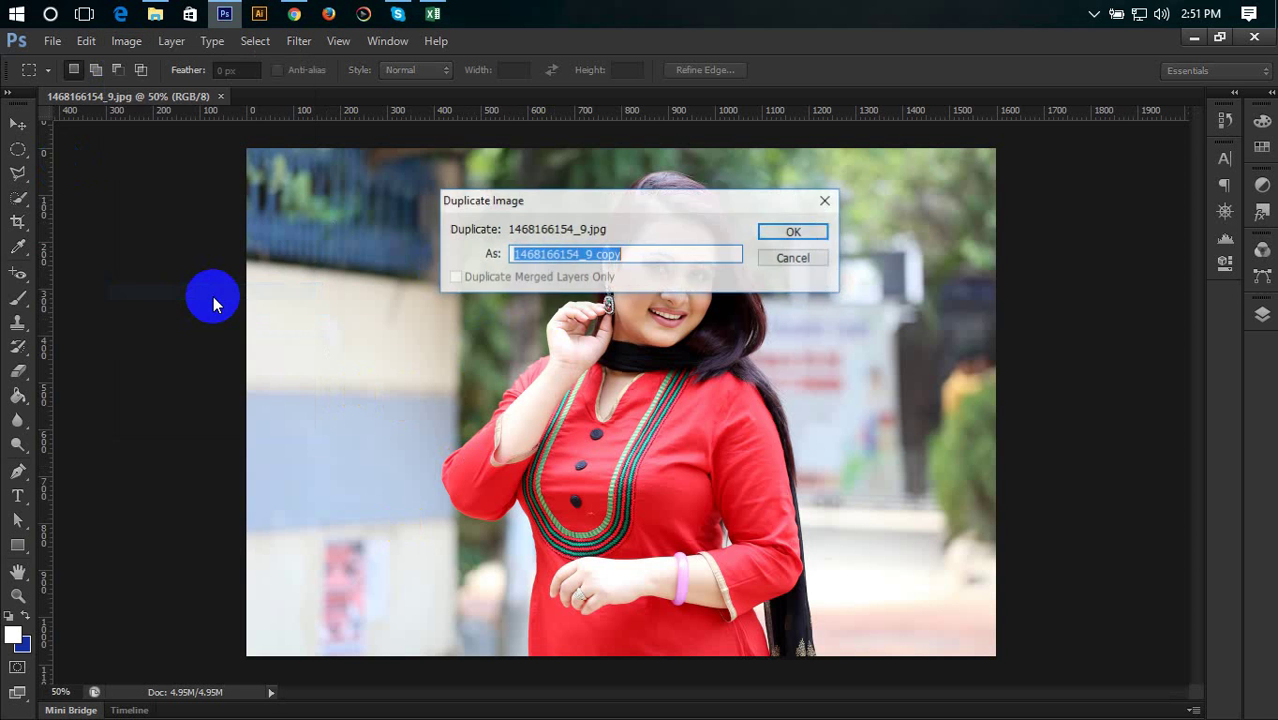
pyautogui.click(803, 236)
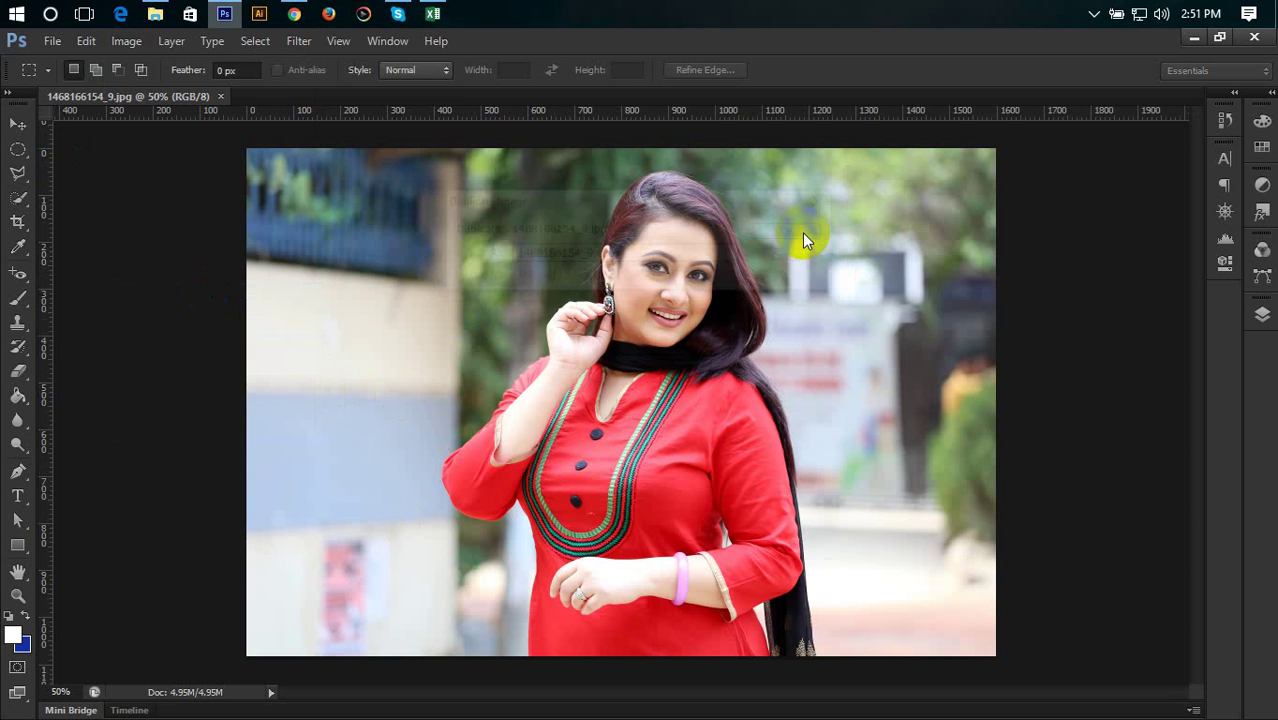
pyautogui.click(215, 100)
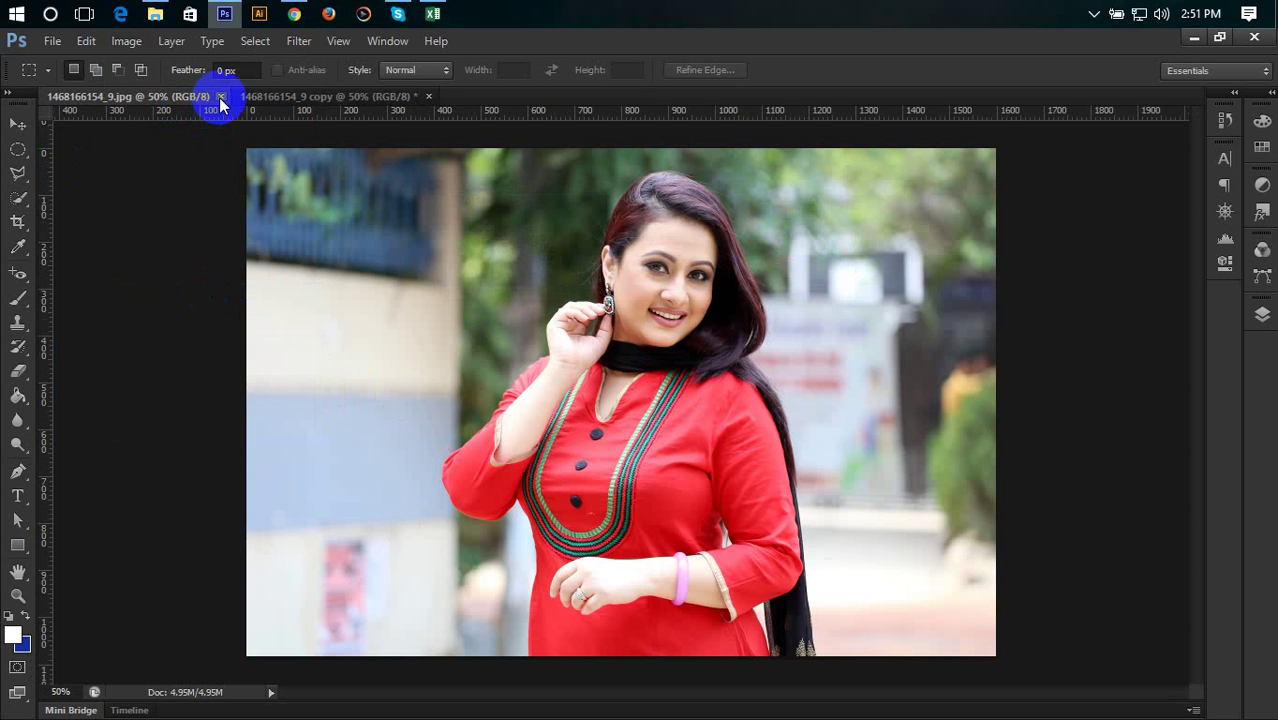
pyautogui.click(221, 97)
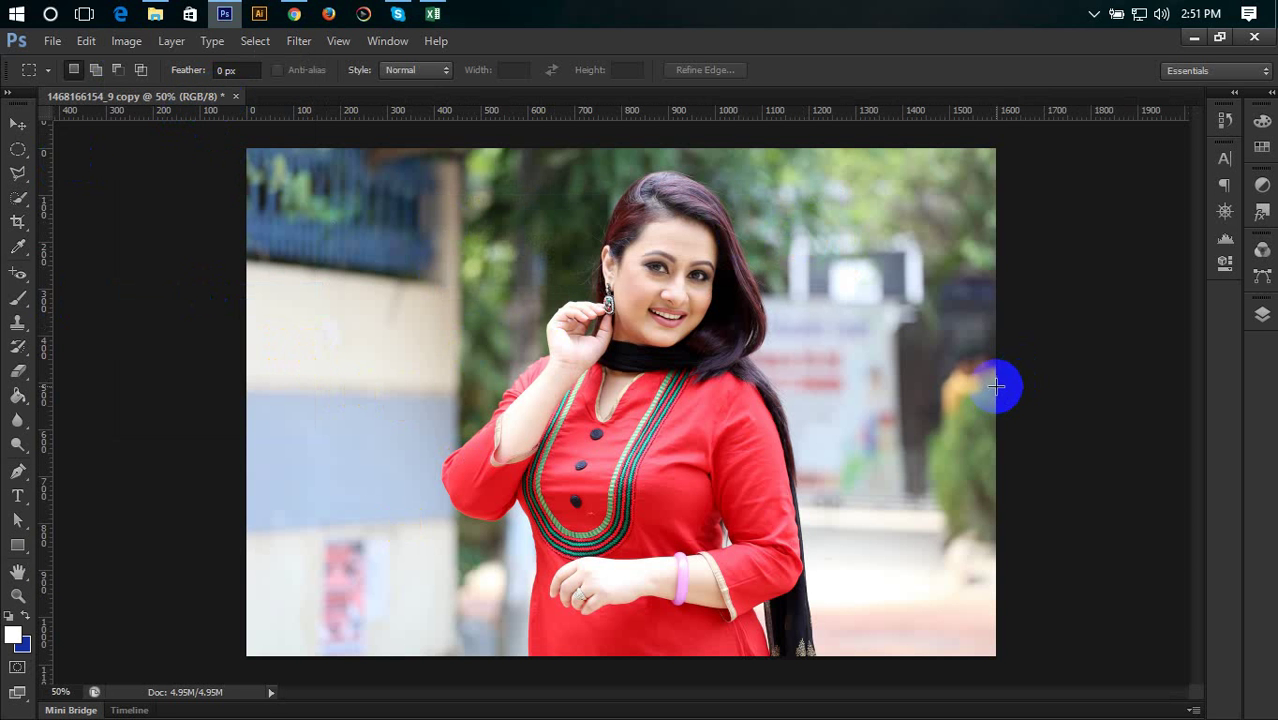
# Step: Select the standard Pen Tool from the toolbar's pen flyout
pyautogui.click(17, 124)
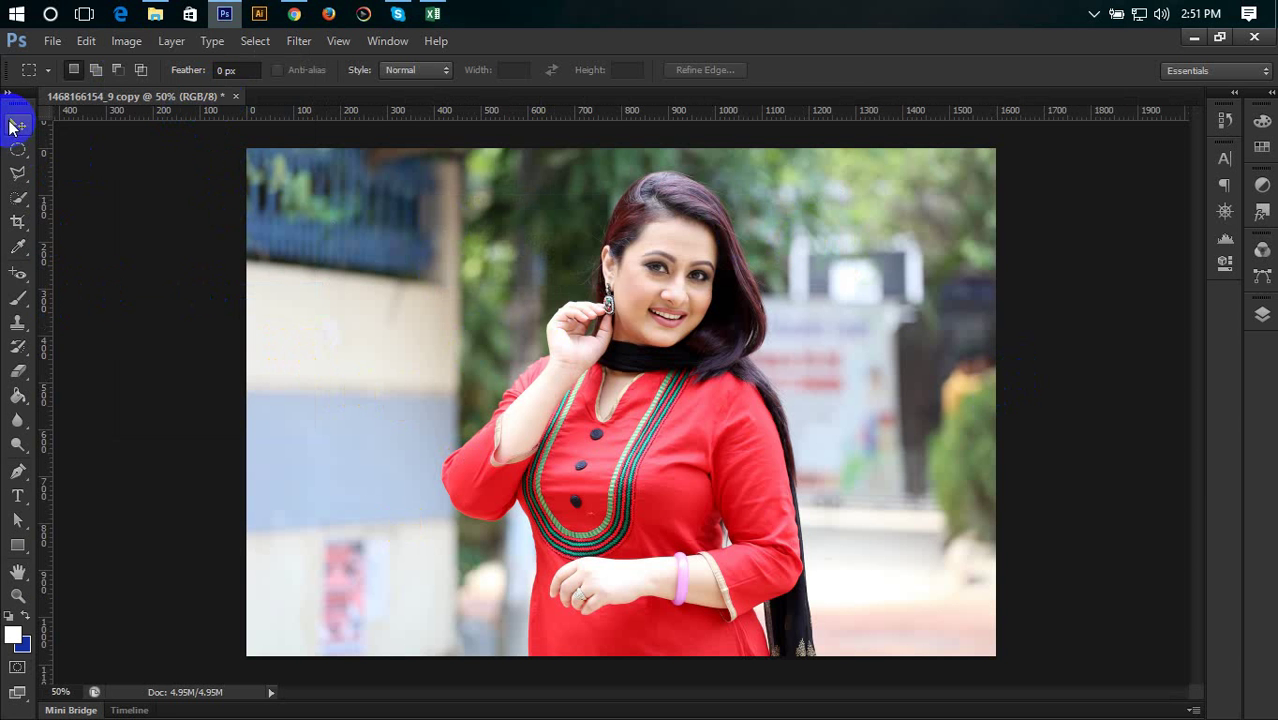
pyautogui.click(18, 473)
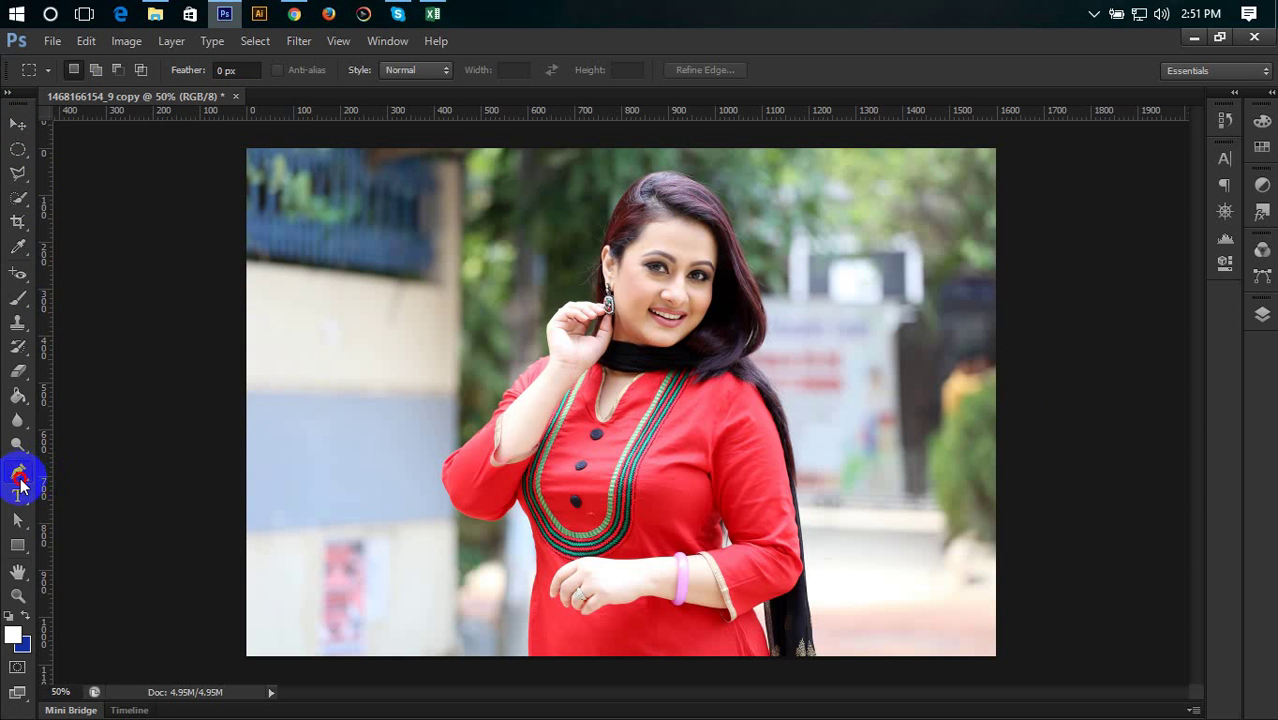
pyautogui.moveTo(19, 478); pyautogui.dragTo(115, 560)
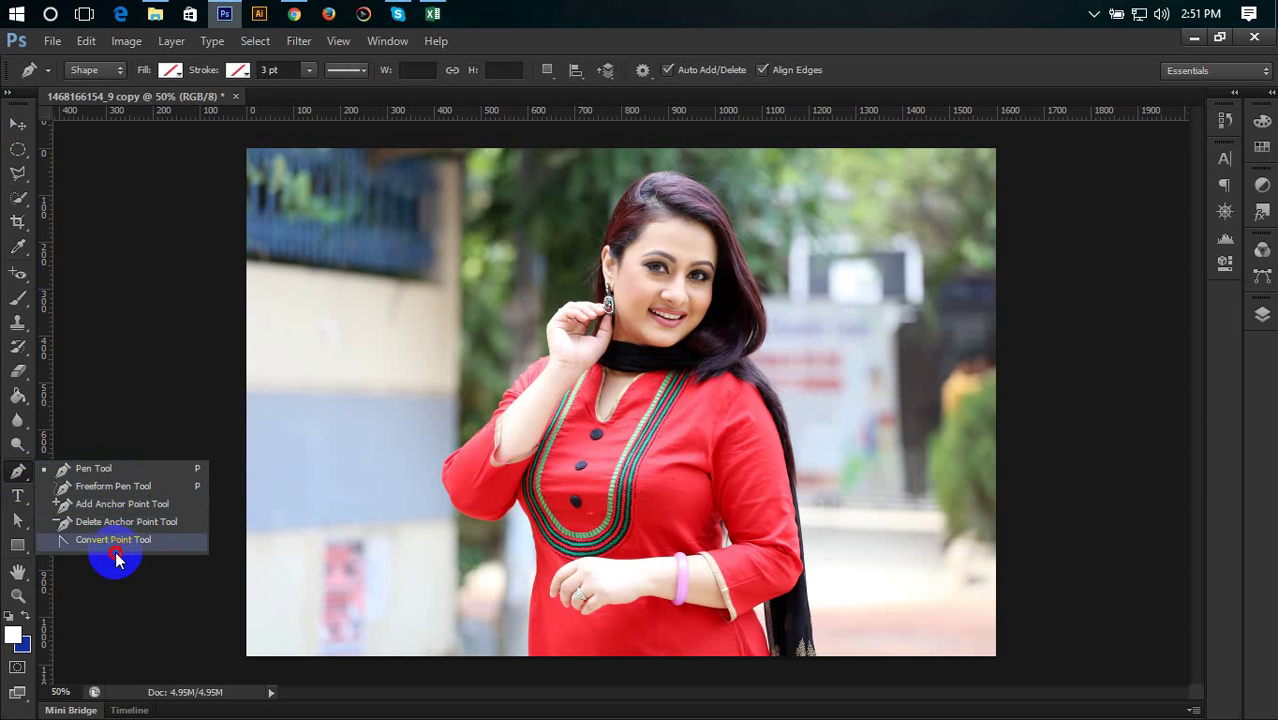
pyautogui.moveTo(116, 560); pyautogui.dragTo(124, 478)
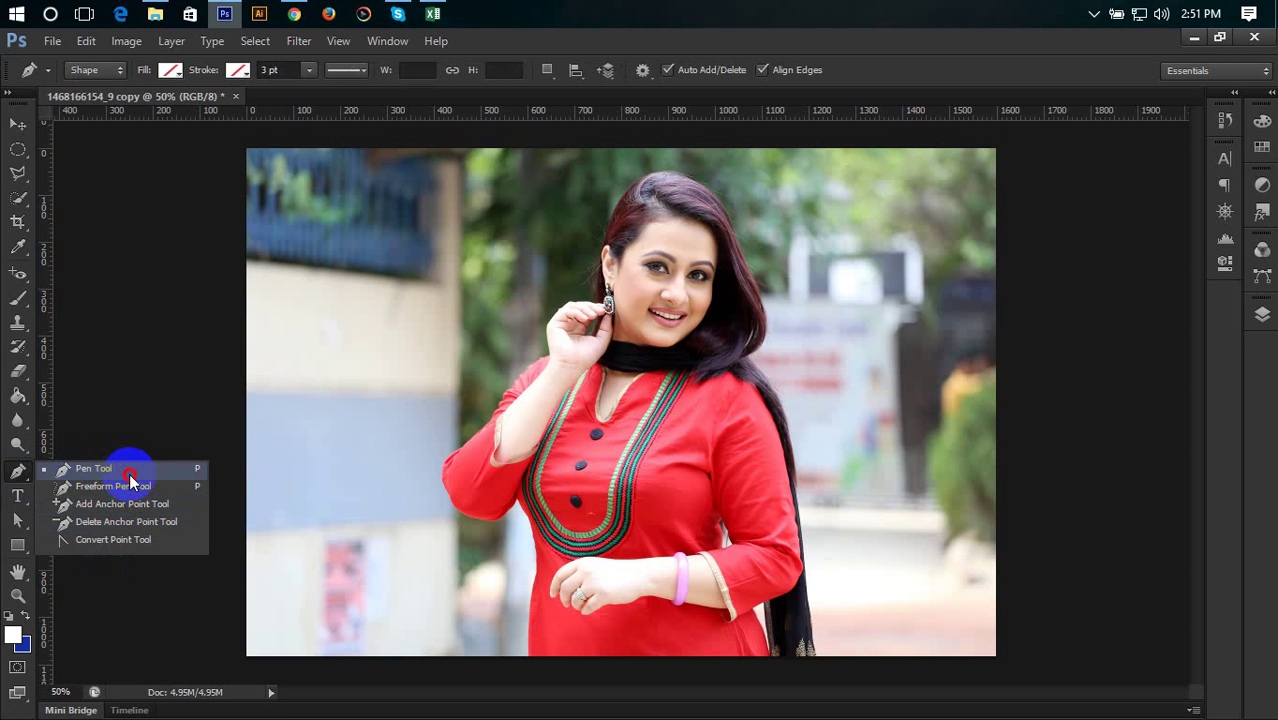
pyautogui.moveTo(130, 481)
pyautogui.mouseDown()
pyautogui.moveTo(167, 507)
pyautogui.moveTo(170, 470)
pyautogui.mouseUp()
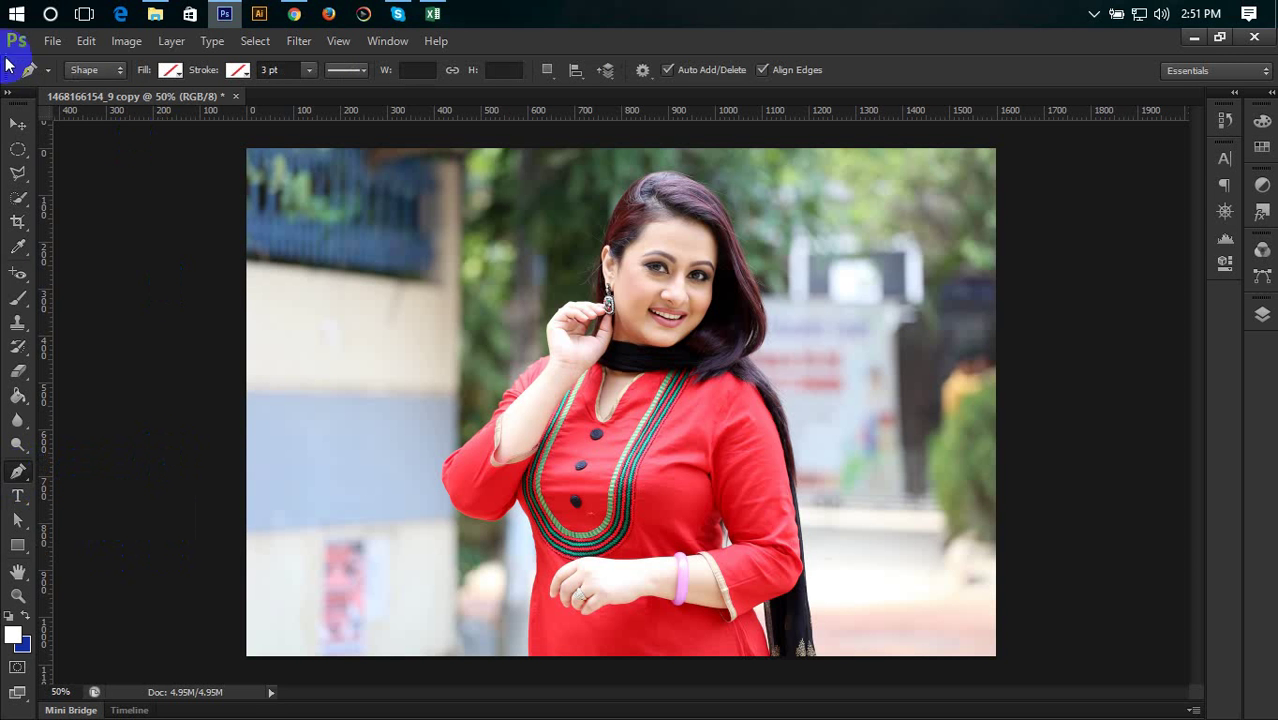
# Step: Keep the pen in Shape mode with a teal fill swatch
pyautogui.click(112, 73)
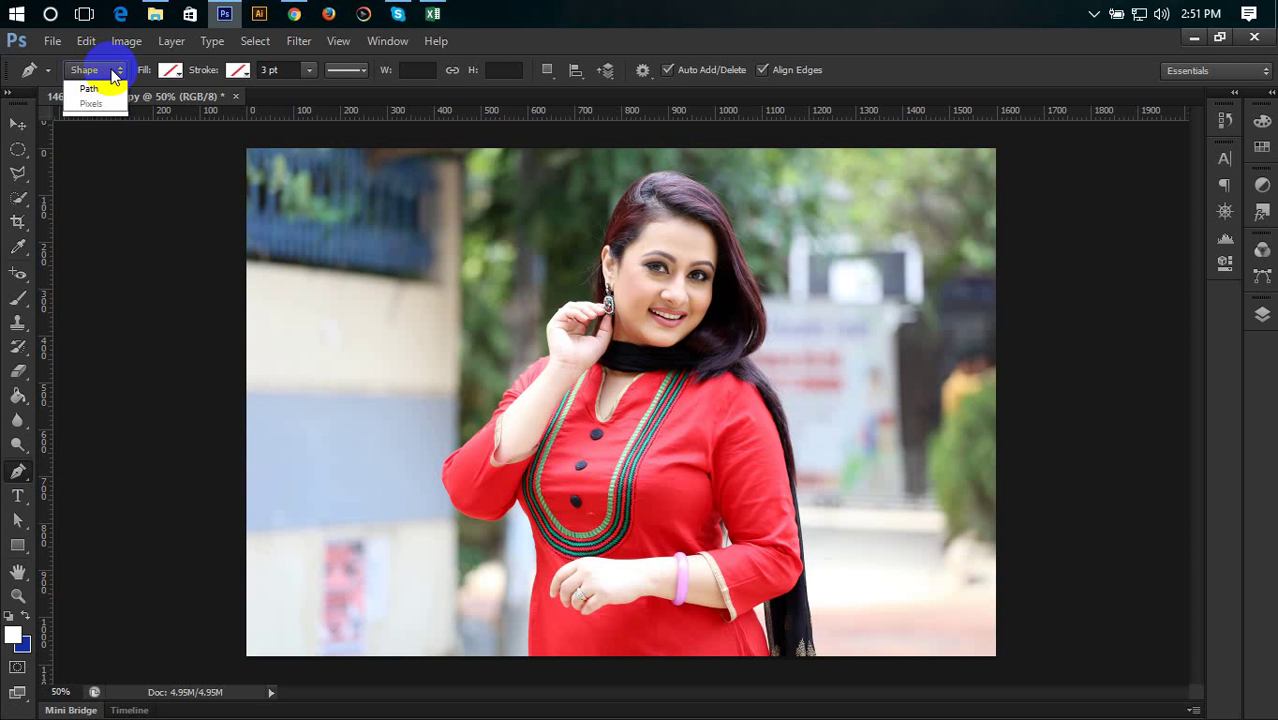
pyautogui.click(99, 91)
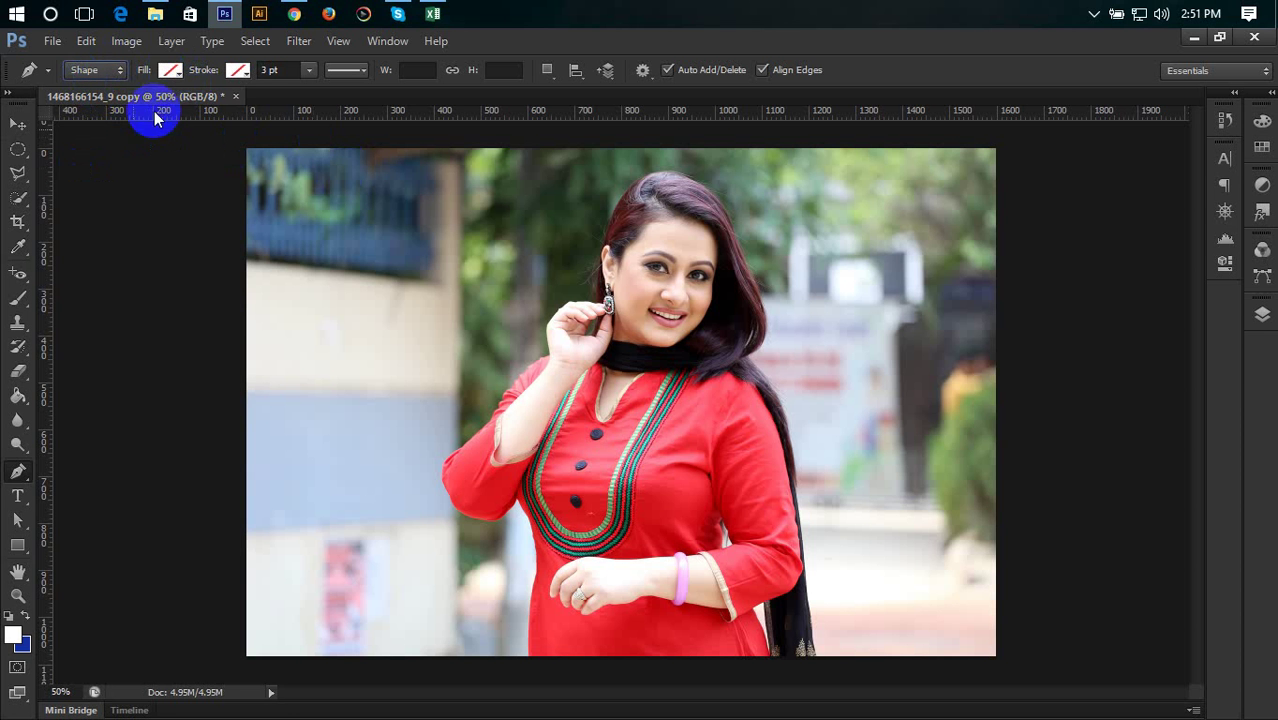
pyautogui.click(170, 70)
pyautogui.click(170, 70)
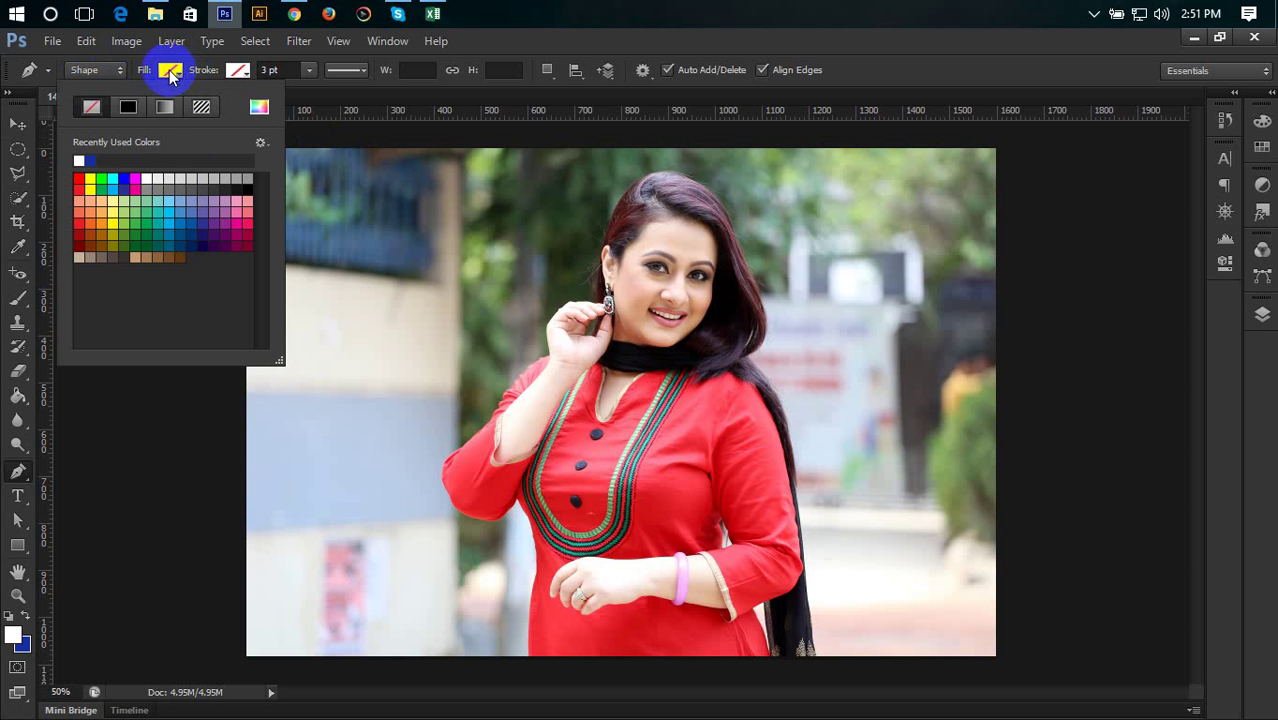
pyautogui.click(152, 206)
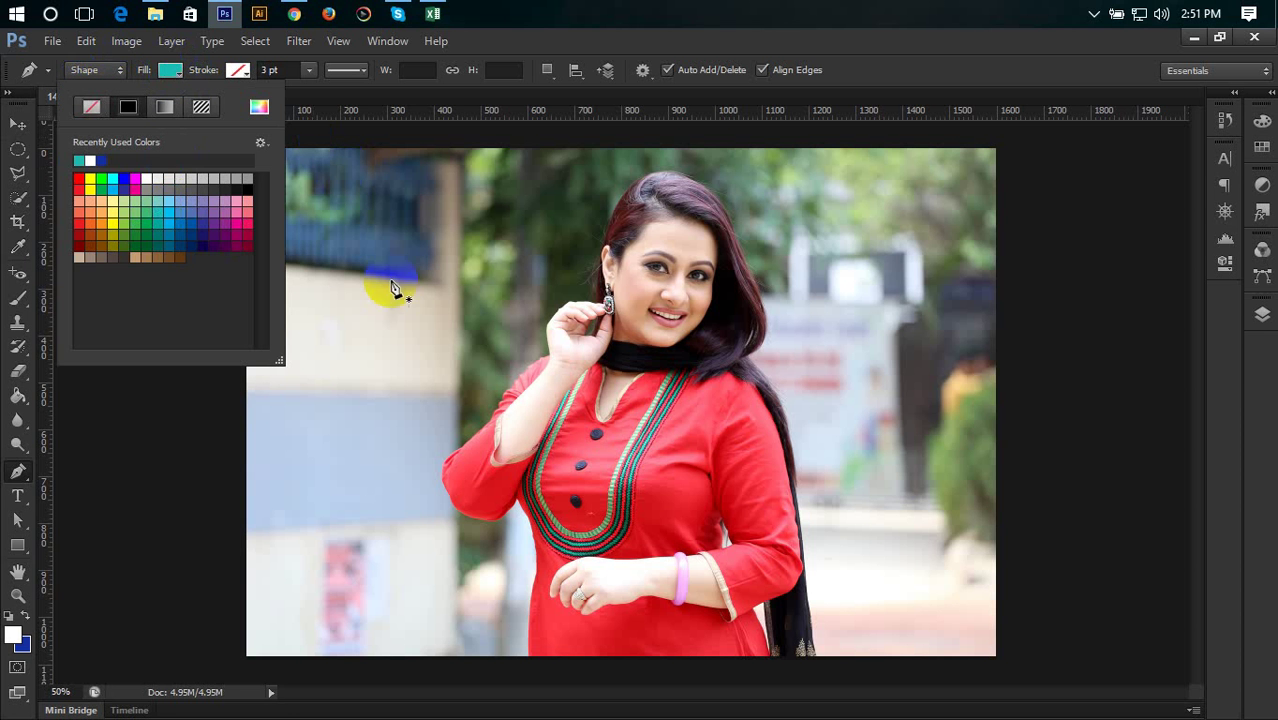
pyautogui.click(97, 70)
pyautogui.click(92, 86)
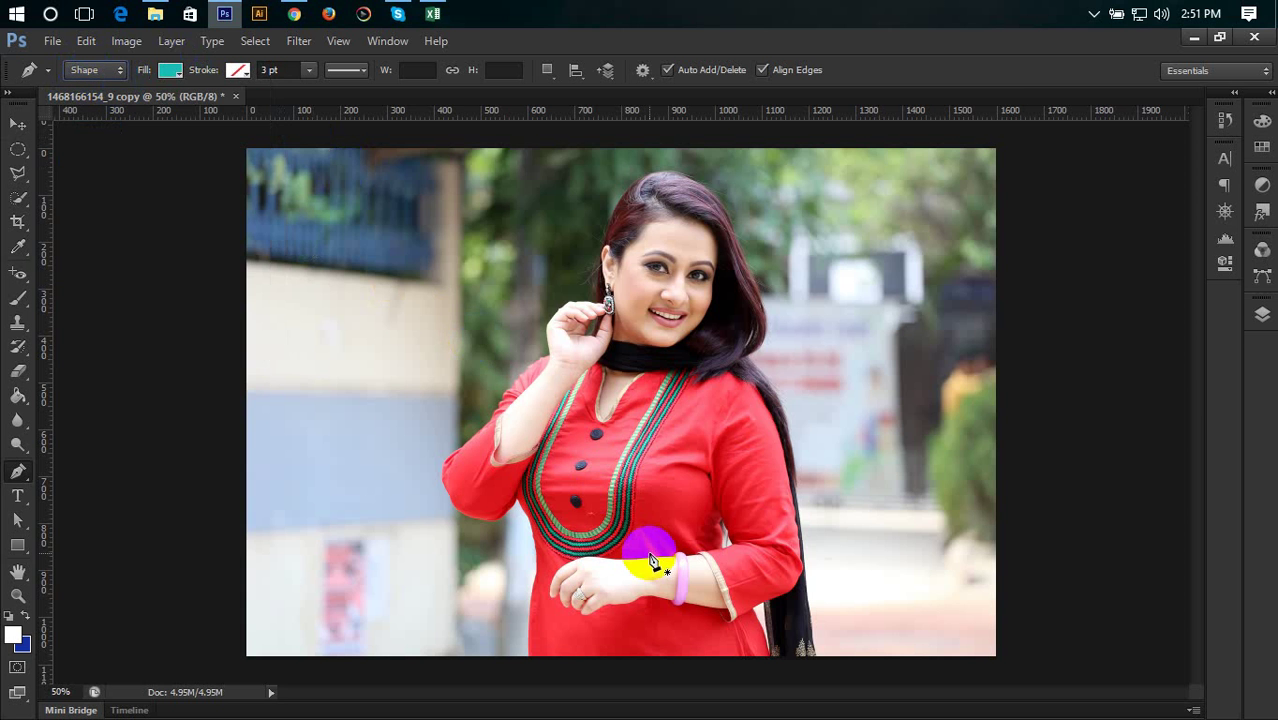
pyautogui.scroll(1, 650, 560)
pyautogui.scroll(2, 650, 560)
pyautogui.scroll(2, 650, 560)
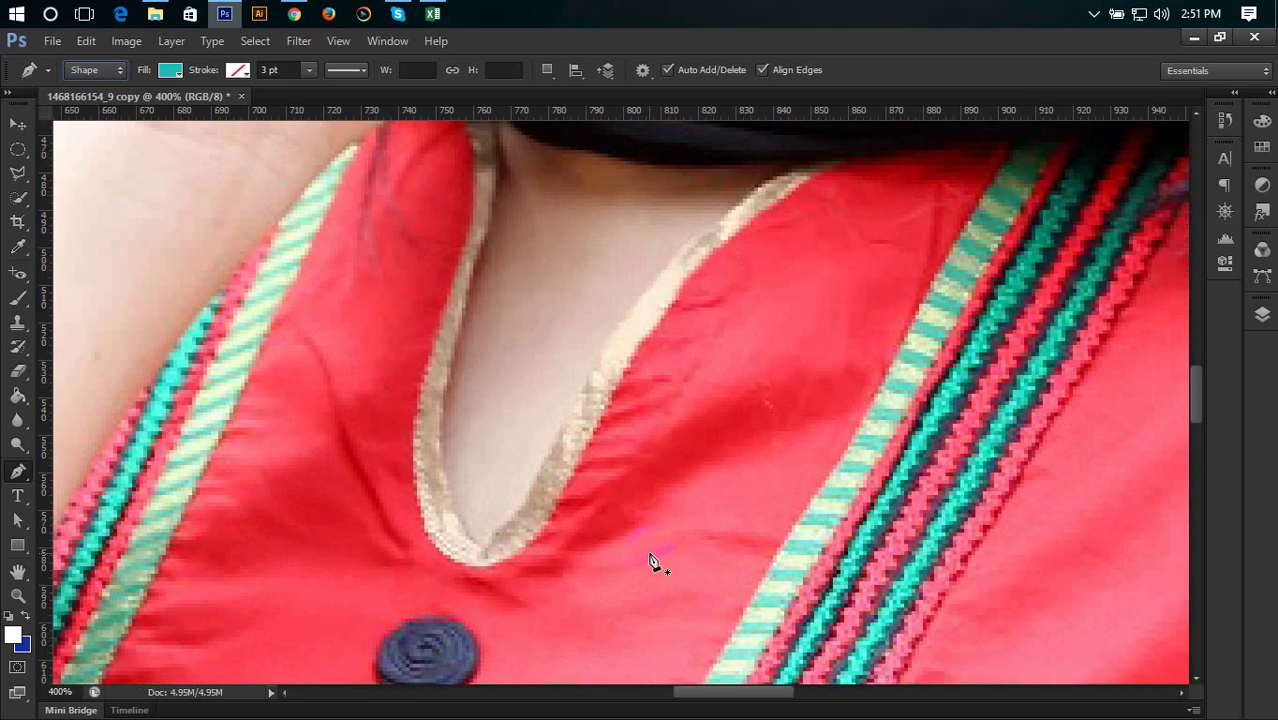
pyautogui.scroll(-5, 739, 337)
pyautogui.hscroll(-10, 633, 488)
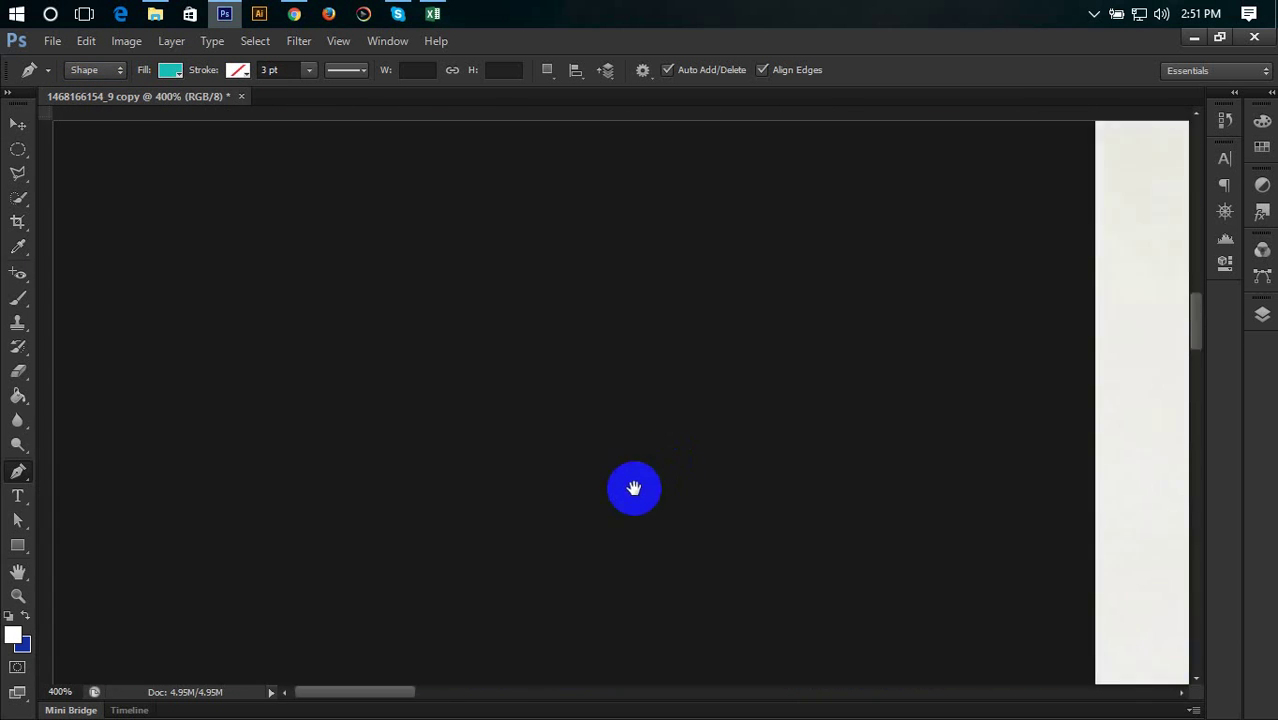
pyautogui.hscroll(4, 715, 480)
pyautogui.hotkey('ctrl', 'r')
pyautogui.hscroll(2, 740, 445)
pyautogui.hscroll(4, 640, 418)
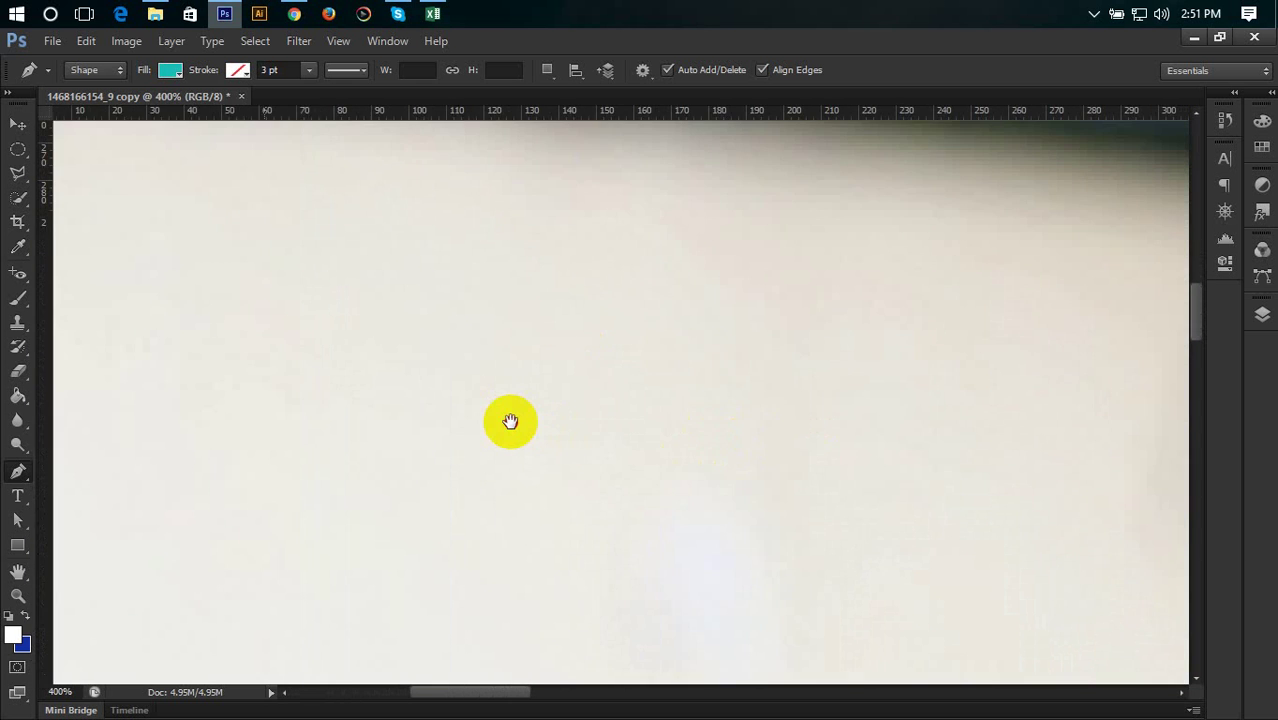
pyautogui.scroll(-1, 506, 430)
pyautogui.scroll(-1, 506, 430)
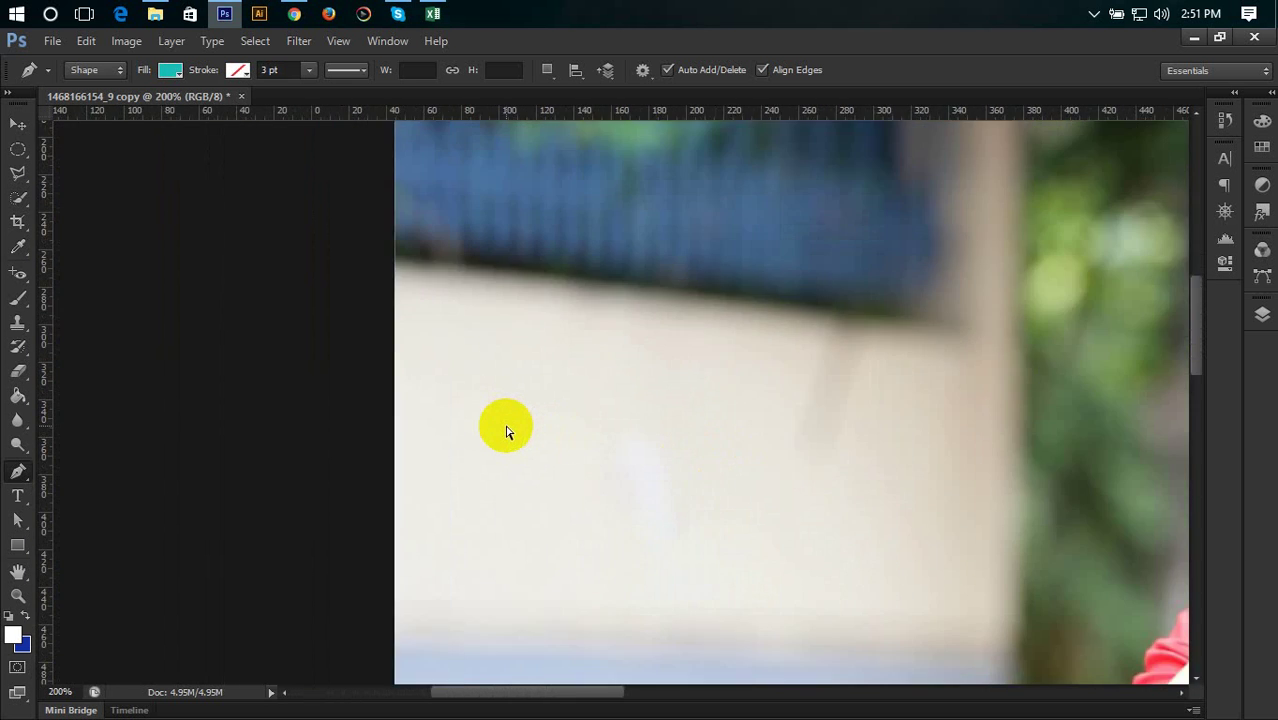
pyautogui.scroll(-1, 506, 430)
pyautogui.scroll(-1, 885, 357)
pyautogui.scroll(-3, 907, 551)
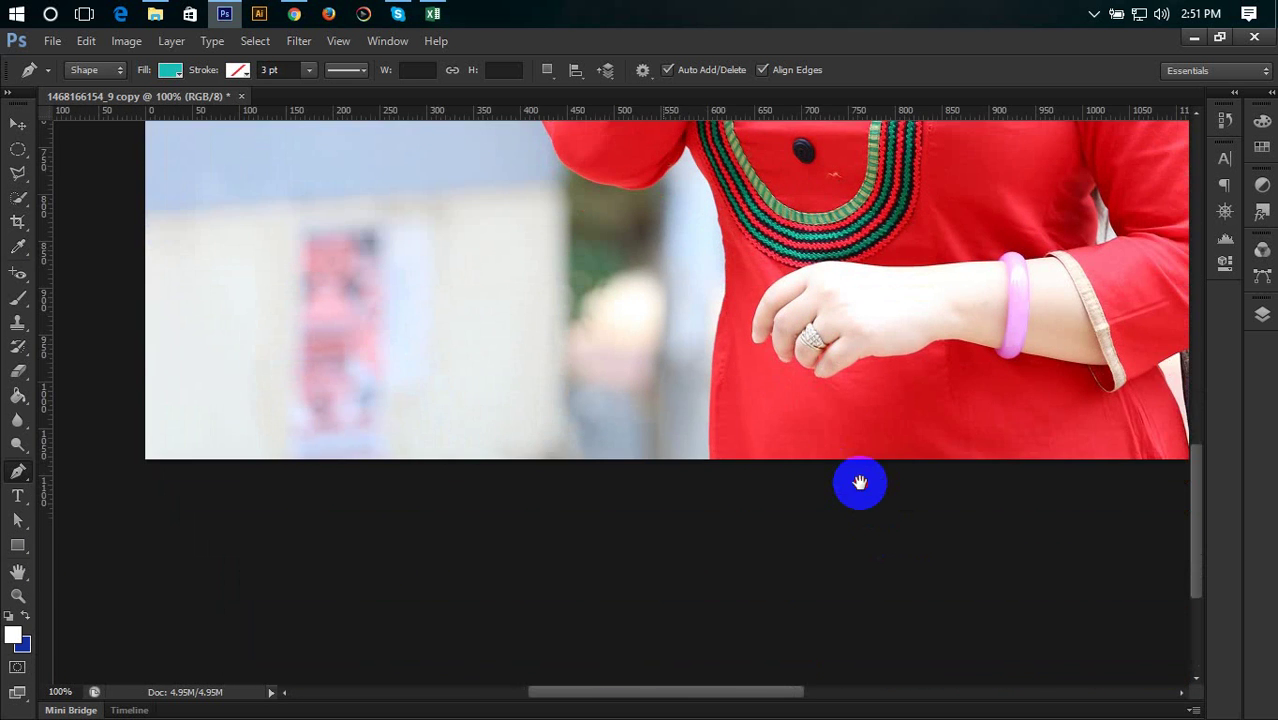
pyautogui.scroll(1, 856, 479)
pyautogui.scroll(2, 862, 488)
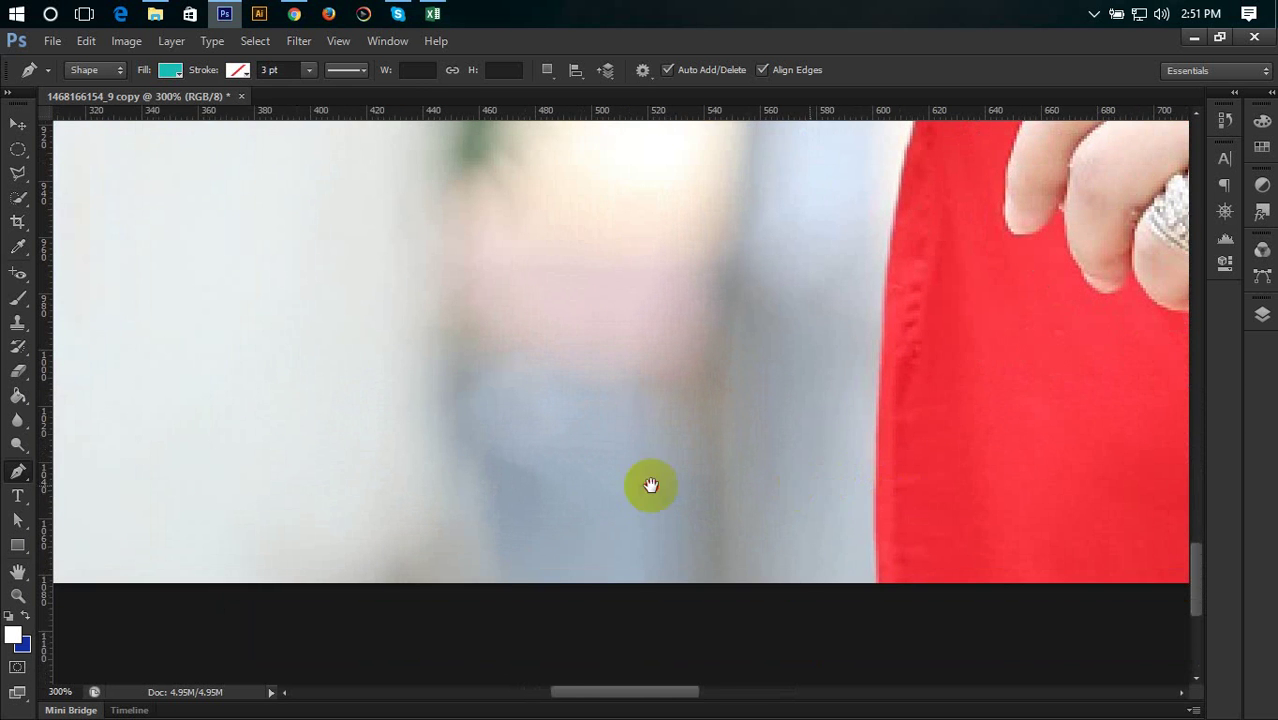
pyautogui.hscroll(2, 640, 486)
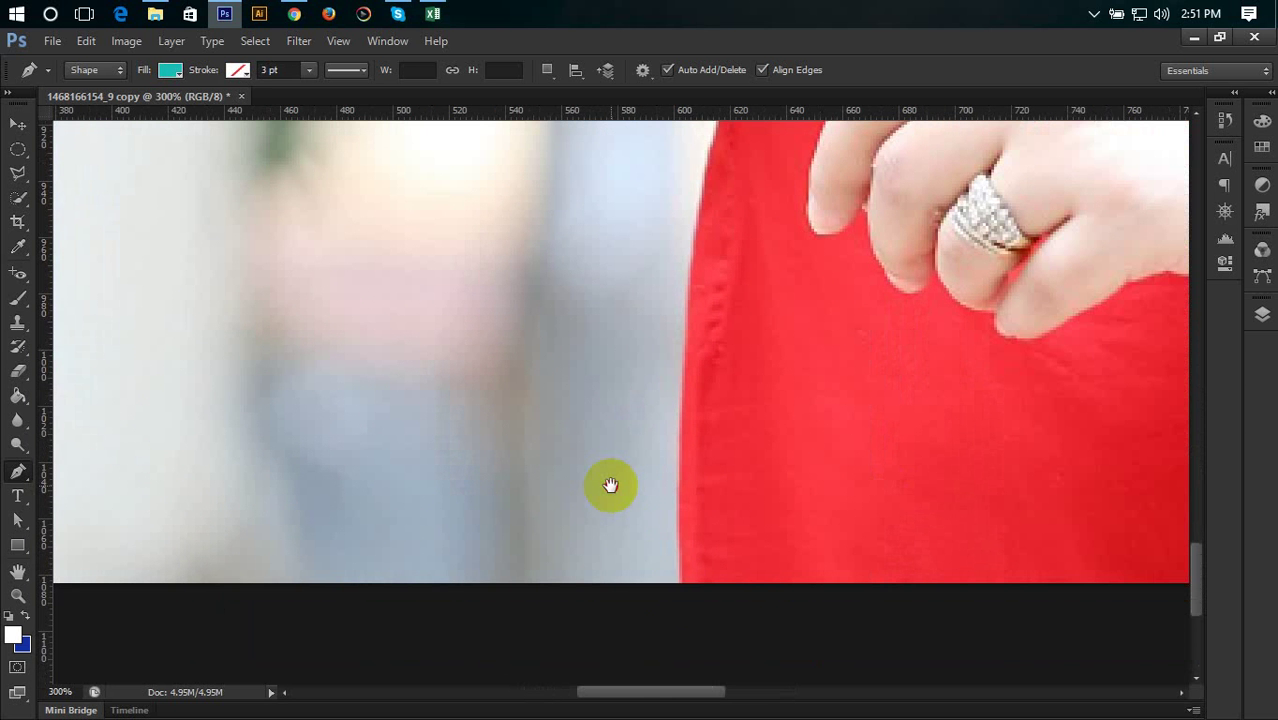
pyautogui.click(679, 586)
pyautogui.click(702, 384)
pyautogui.click(830, 387)
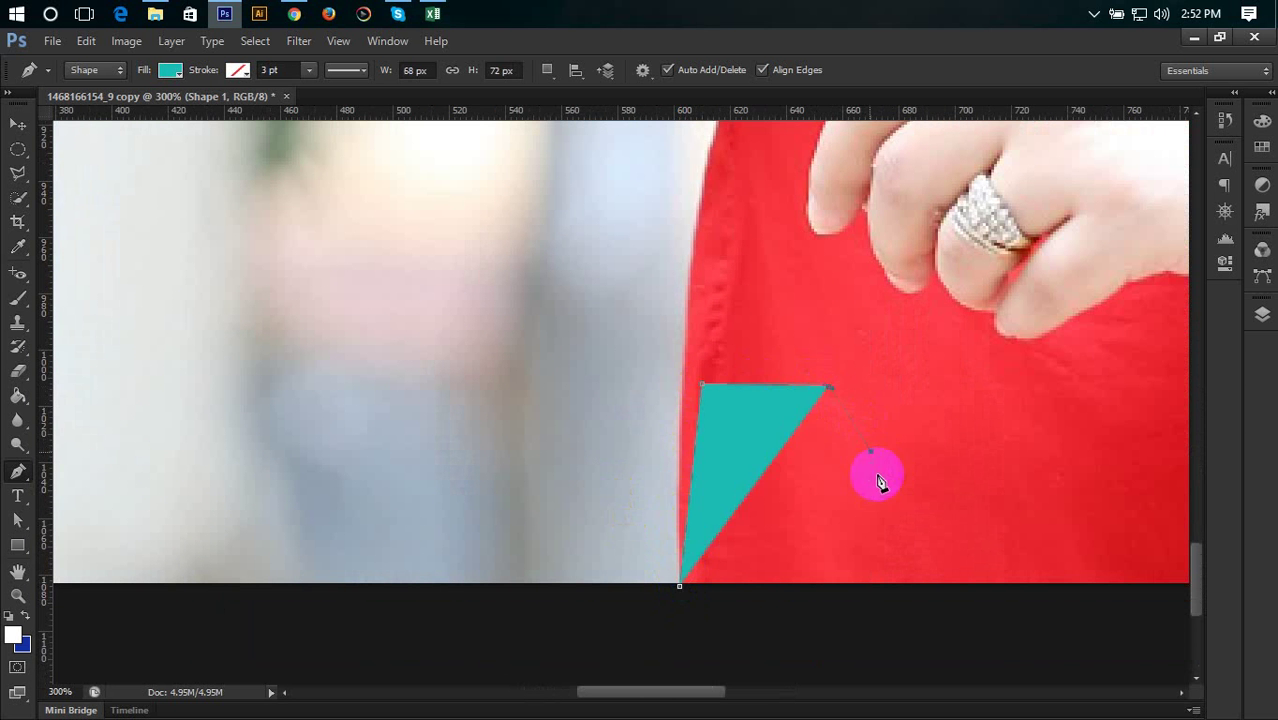
pyautogui.click(869, 452)
pyautogui.click(926, 560)
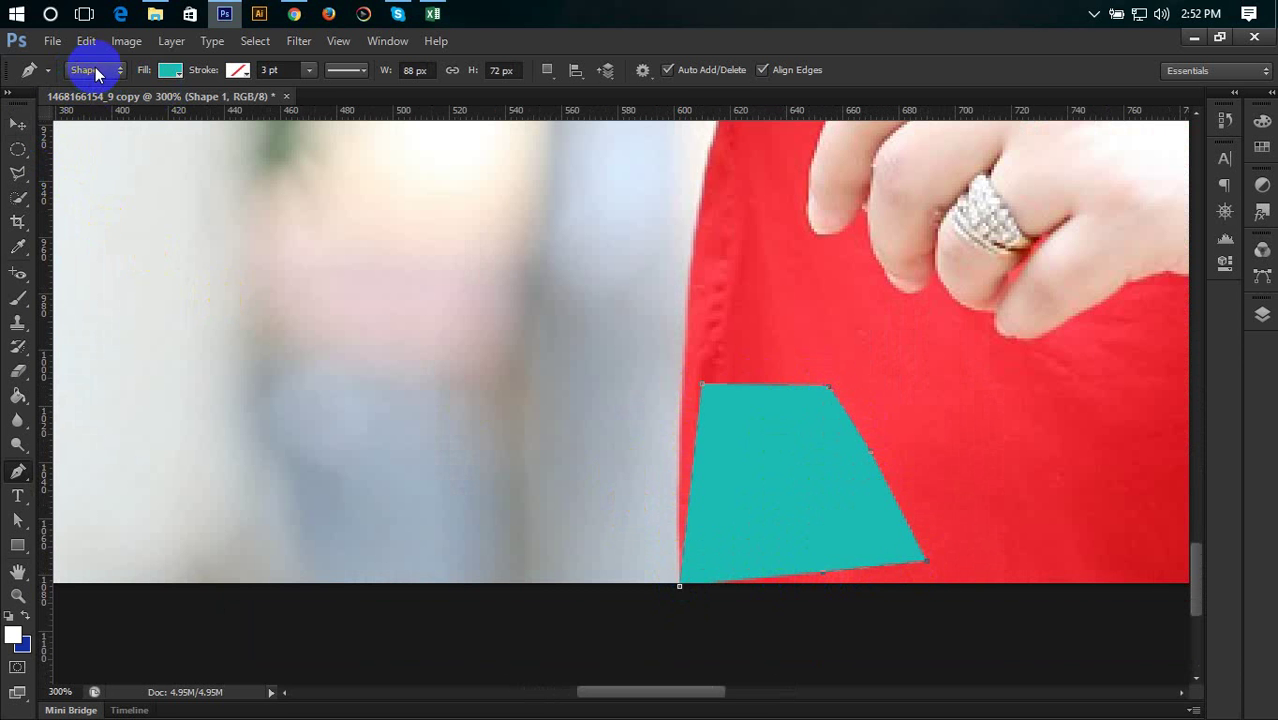
pyautogui.click(18, 124)
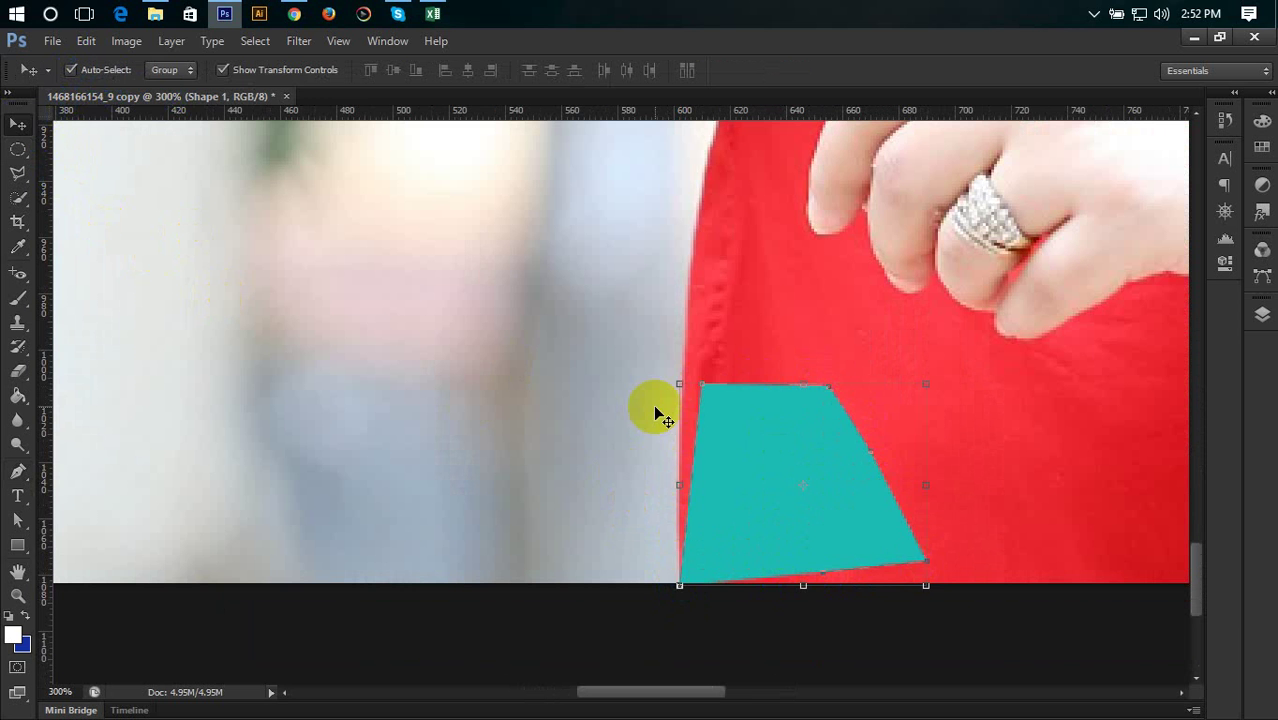
pyautogui.press('Delete')
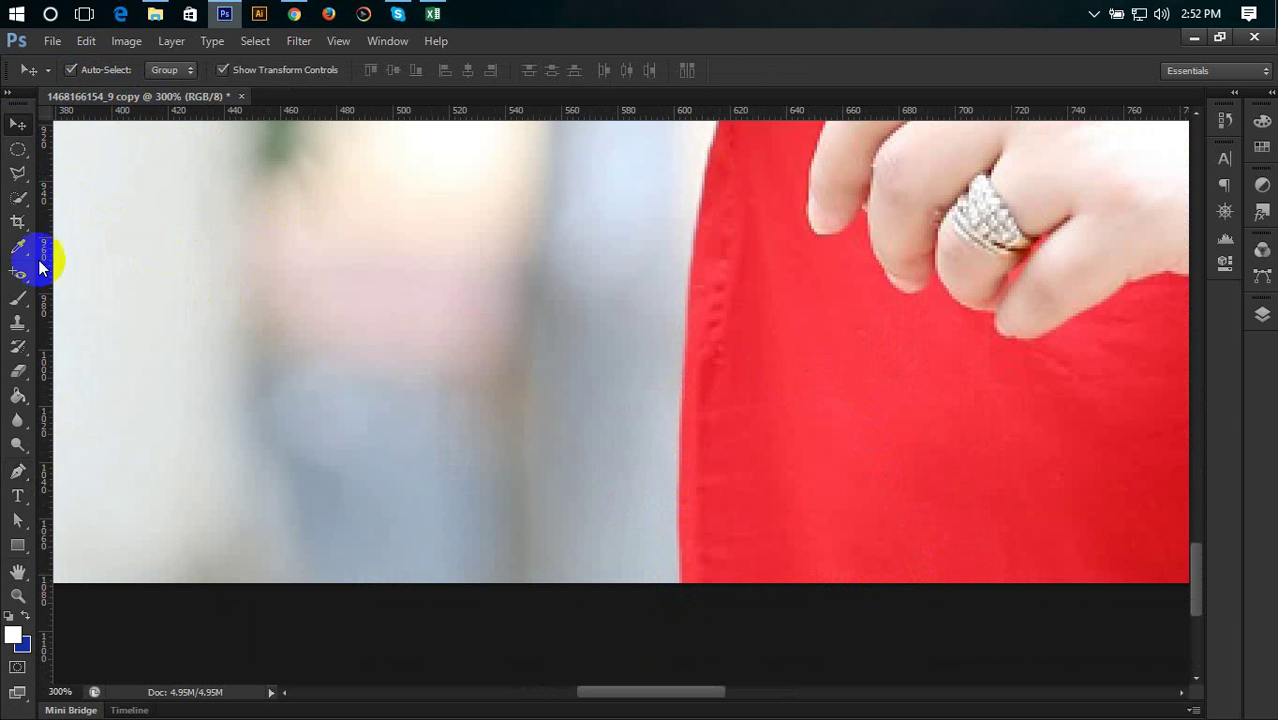
# Step: Select the Pen tool and put it back into Shape mode
pyautogui.click(18, 476)
pyautogui.click(84, 70)
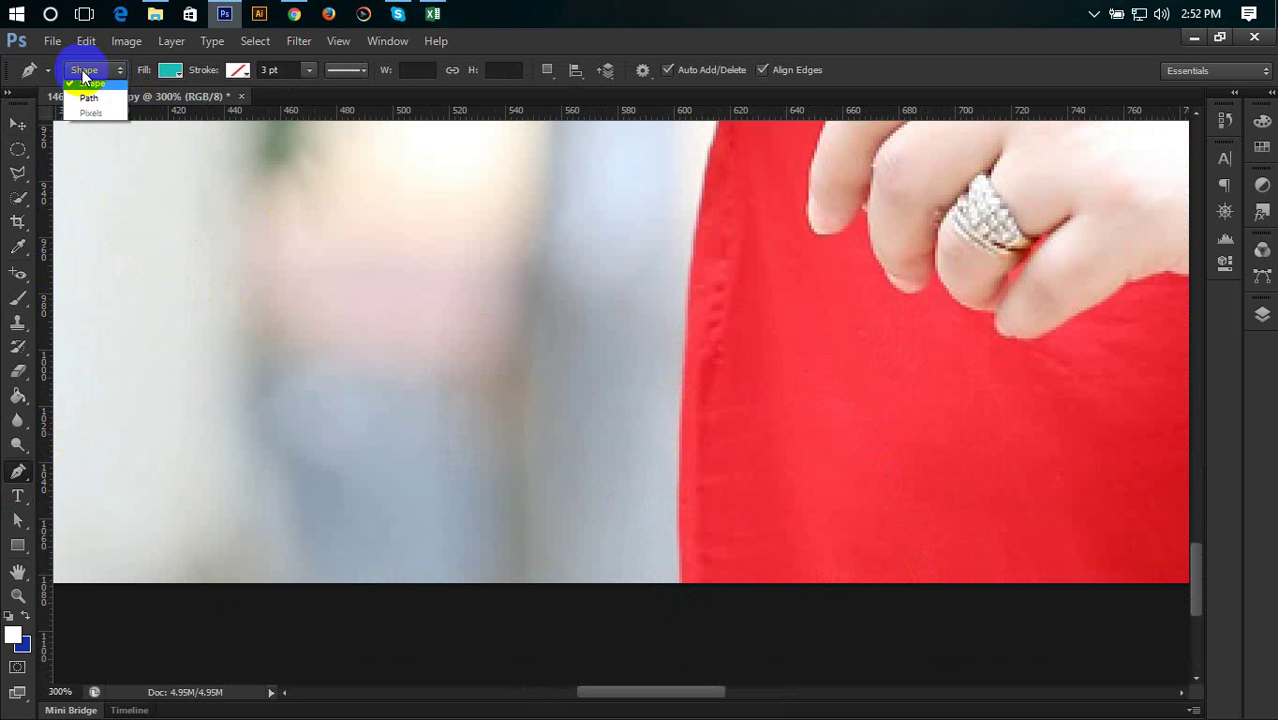
pyautogui.click(101, 106)
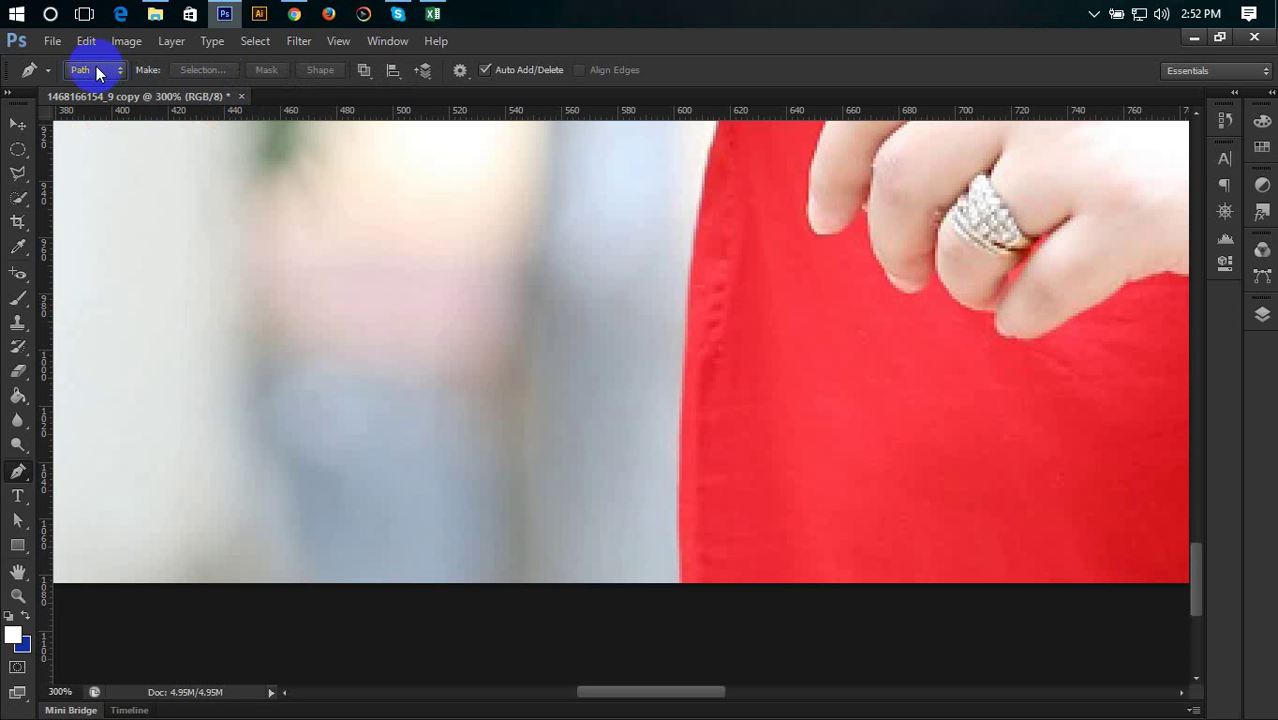
pyautogui.click(94, 70)
pyautogui.click(95, 90)
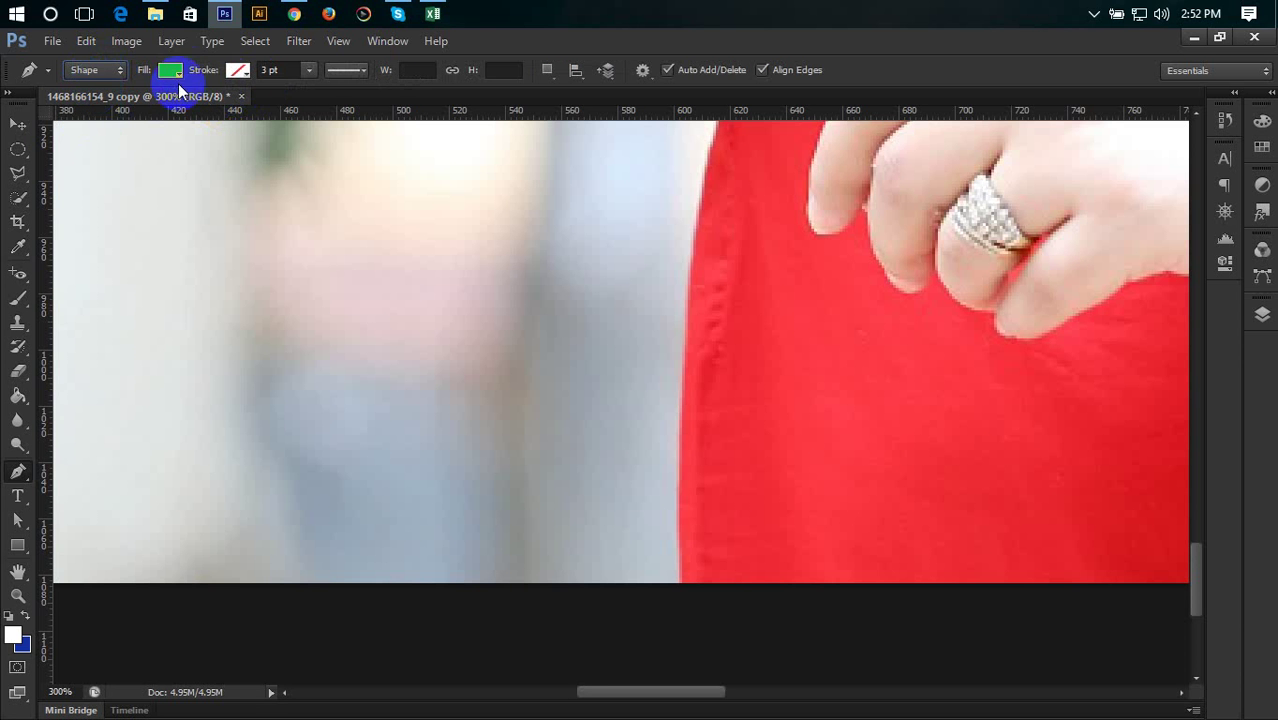
# Step: Set the shape fill to none and the stroke colour to black
pyautogui.click(170, 70)
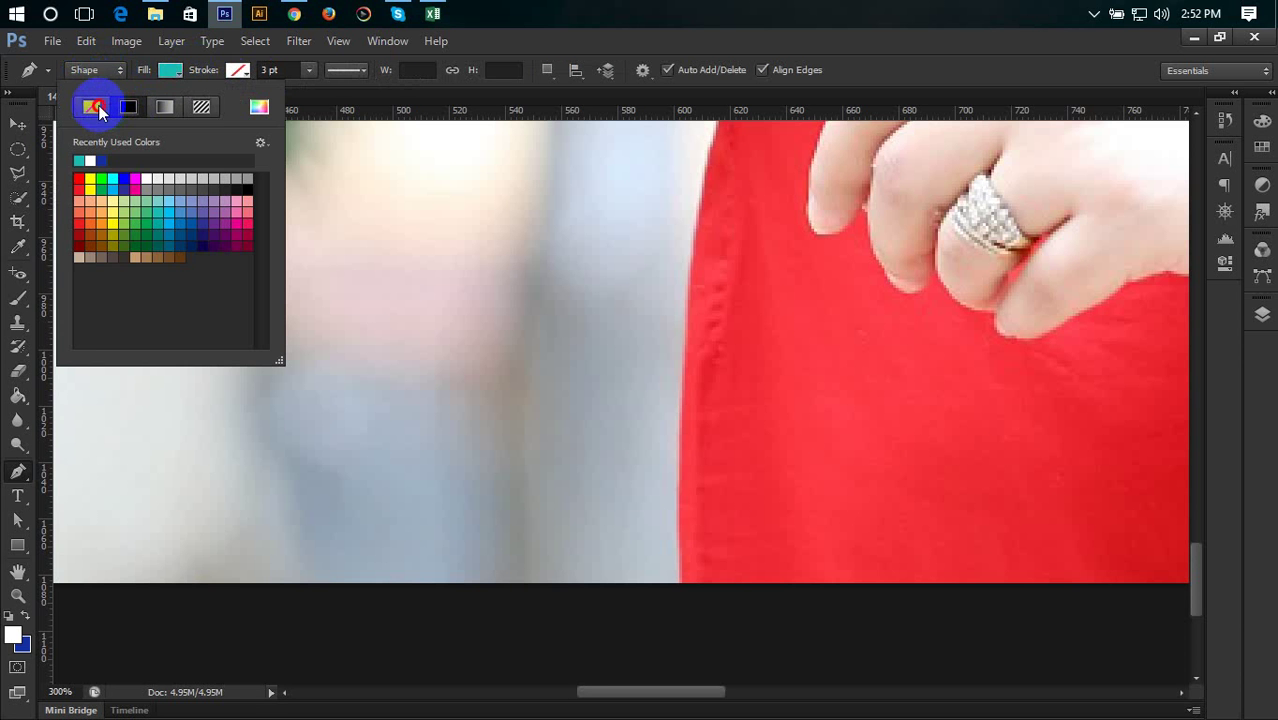
pyautogui.click(90, 106)
pyautogui.click(238, 70)
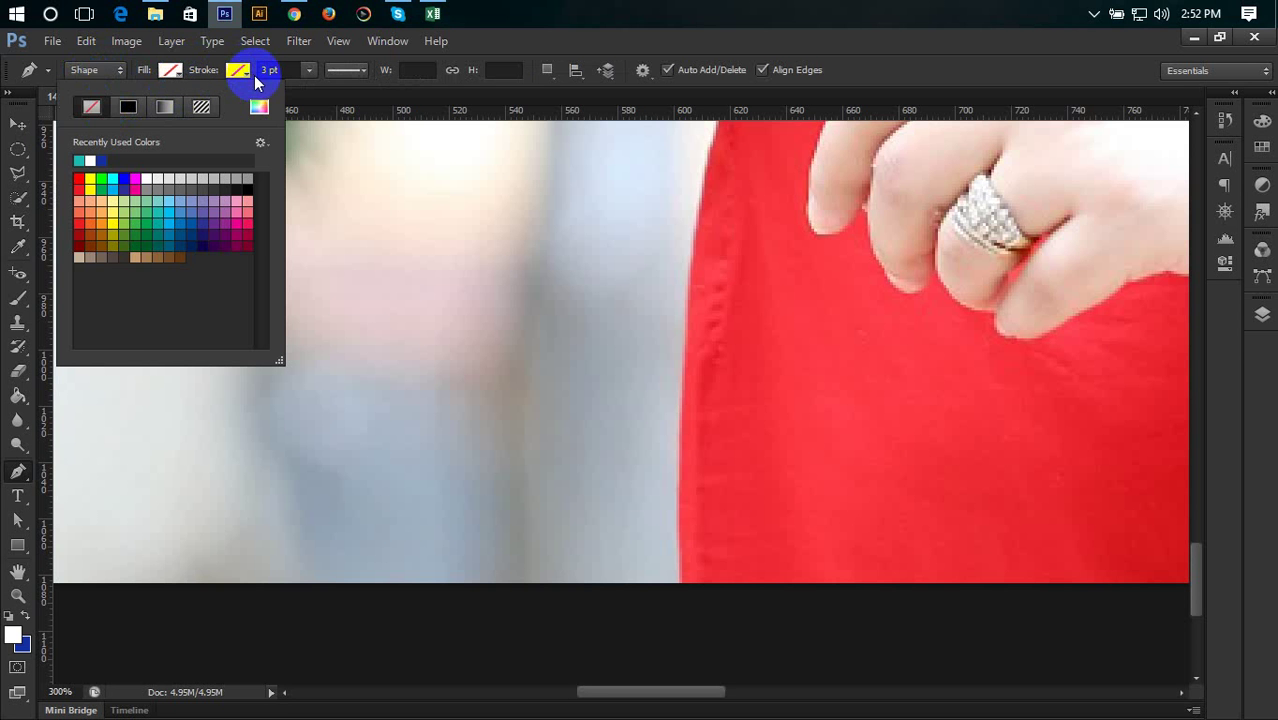
pyautogui.click(238, 72)
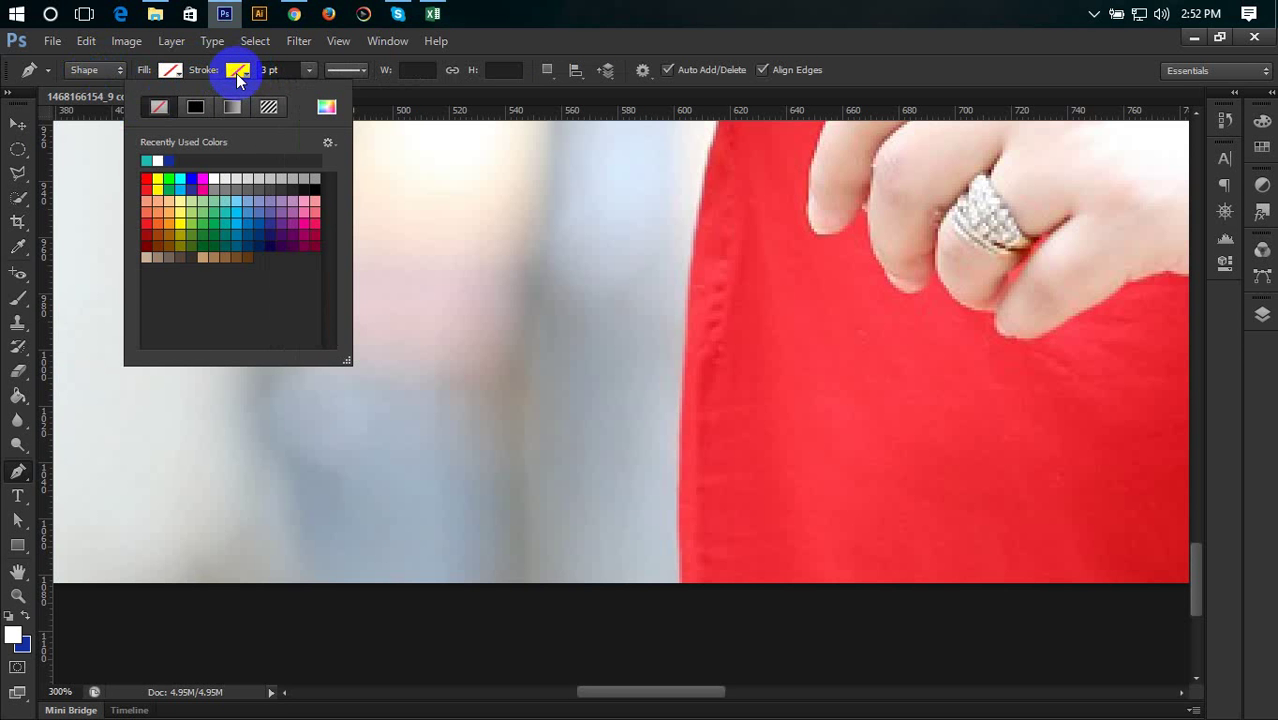
pyautogui.click(238, 72)
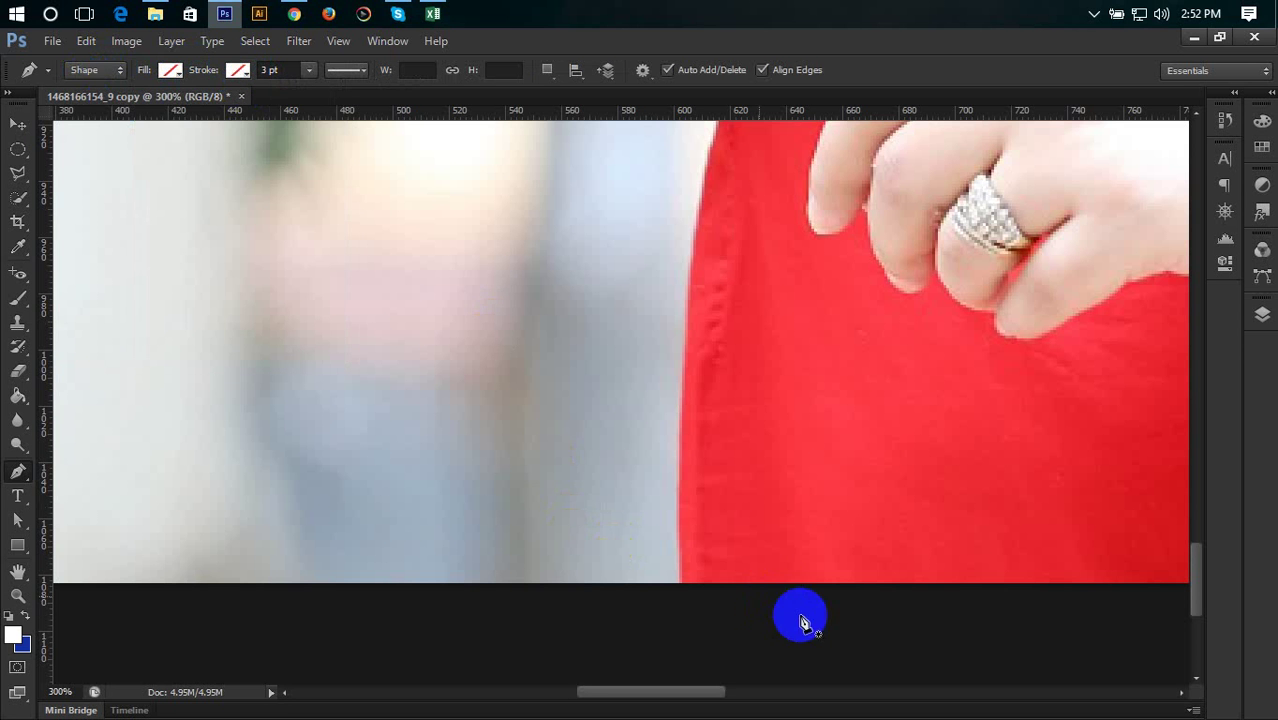
pyautogui.click(238, 72)
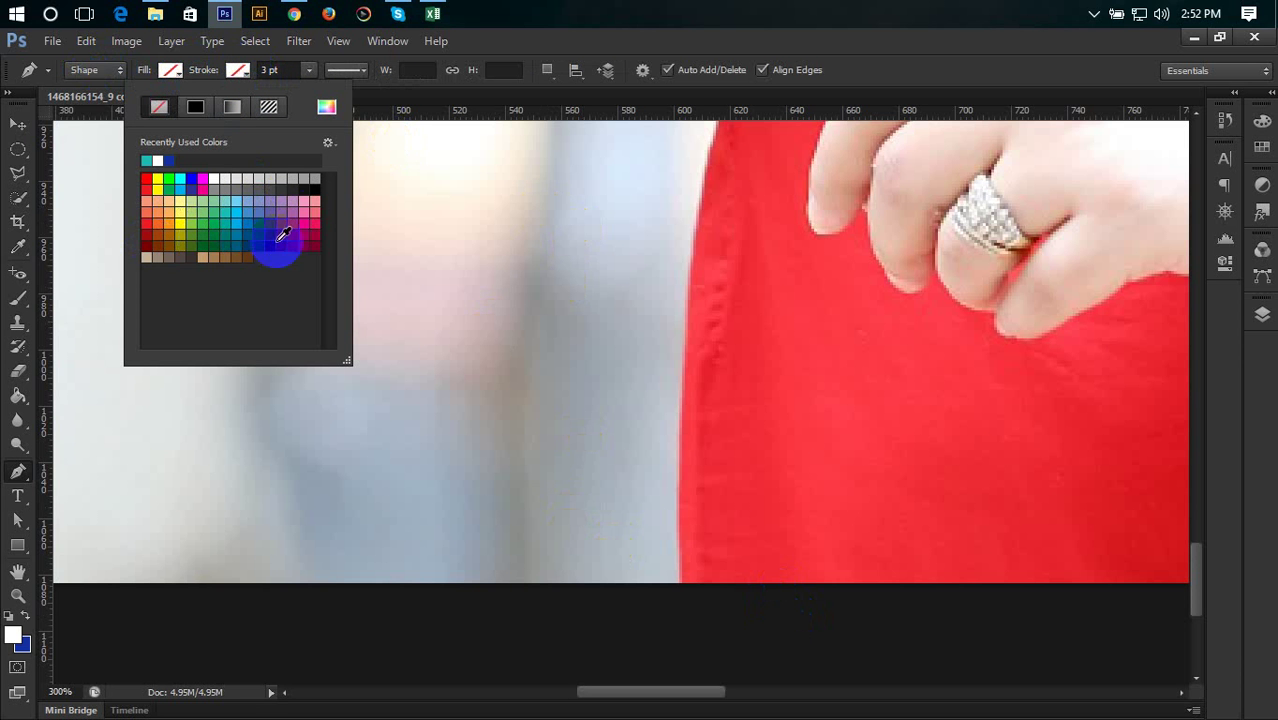
pyautogui.click(316, 187)
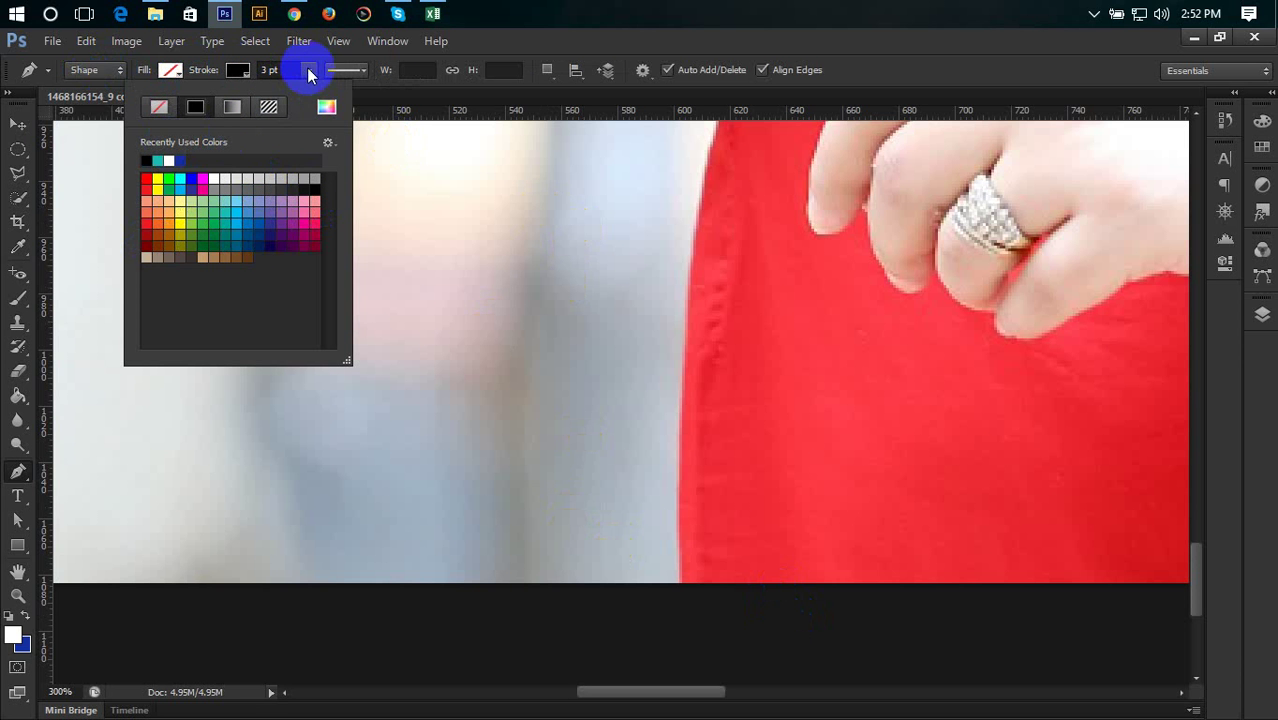
pyautogui.click(681, 583)
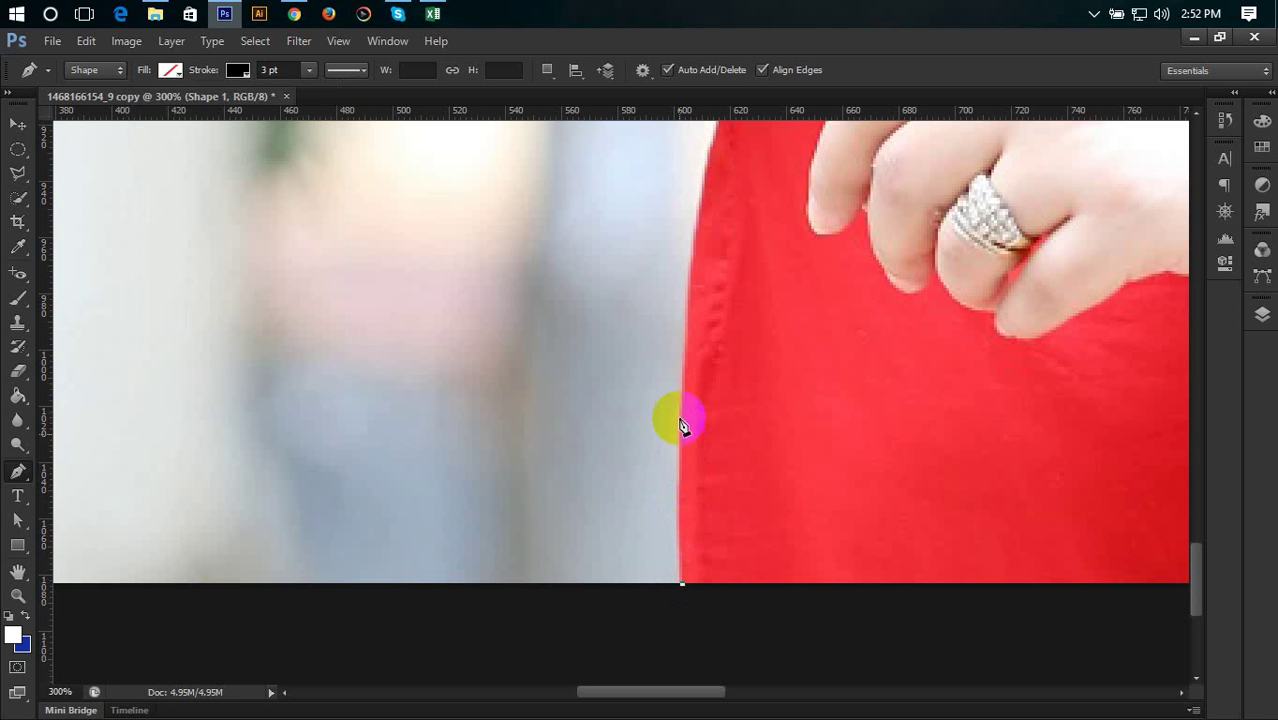
pyautogui.moveTo(680, 405); pyautogui.dragTo(683, 378)
pyautogui.moveTo(688, 324)
pyautogui.mouseDown()
pyautogui.moveTo(707, 208)
pyautogui.moveTo(716, 298)
pyautogui.mouseUp()
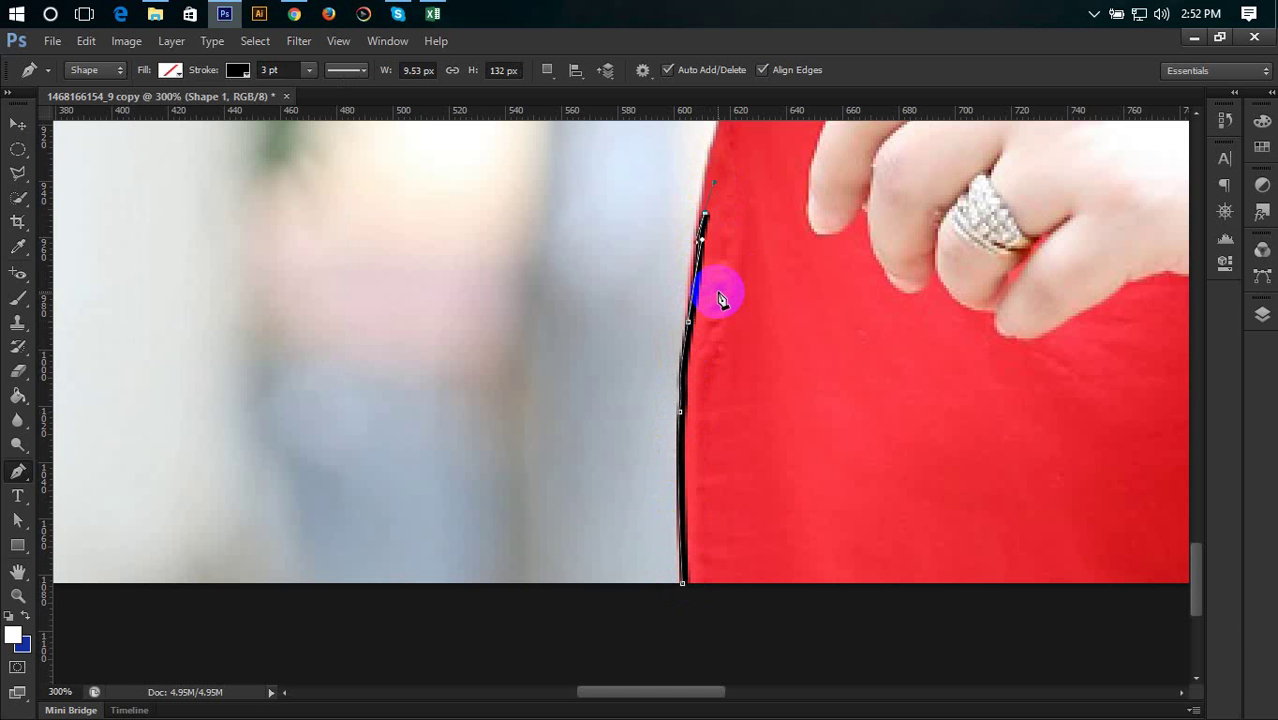
pyautogui.moveTo(719, 297); pyautogui.dragTo(703, 305)
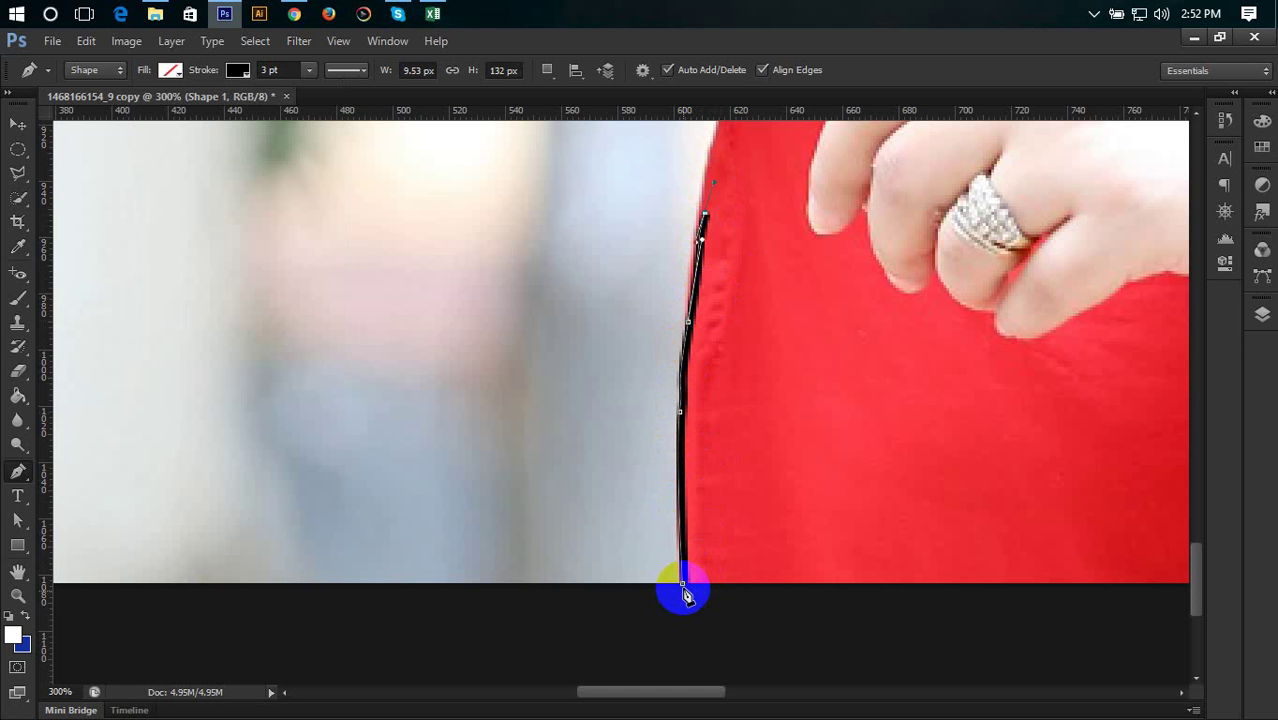
pyautogui.click(704, 218)
pyautogui.click(18, 124)
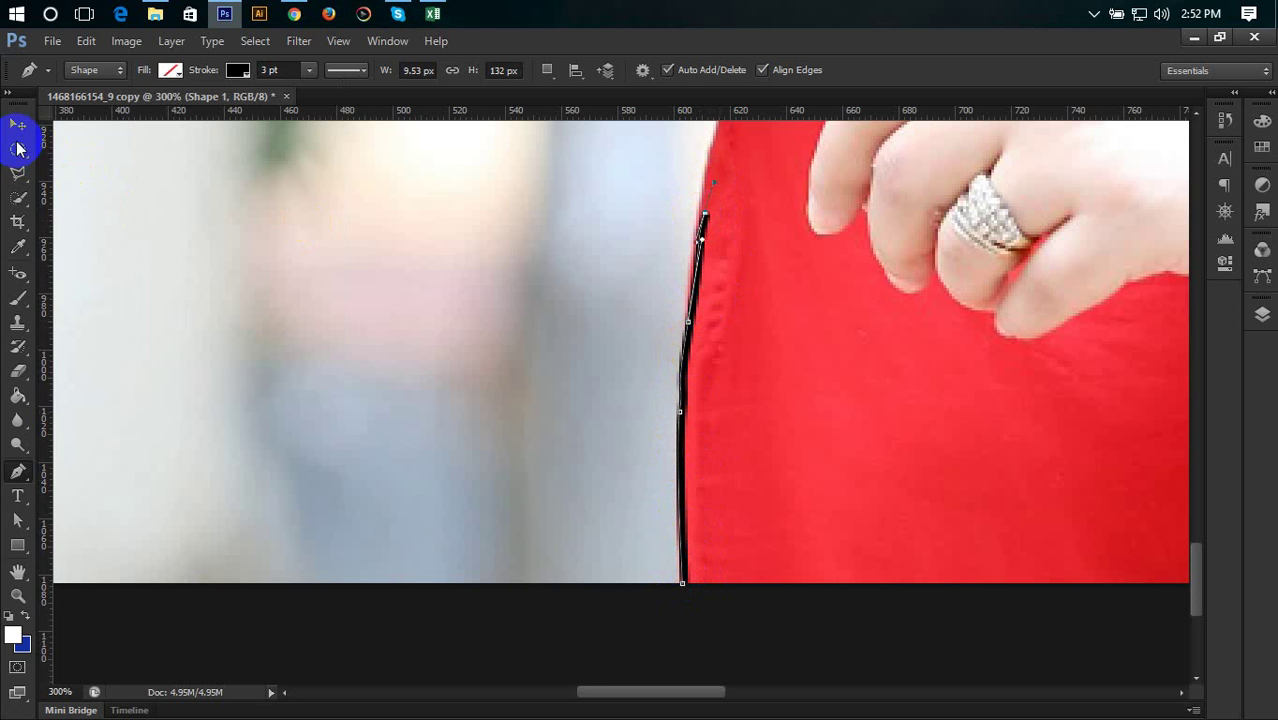
pyautogui.click(128, 186)
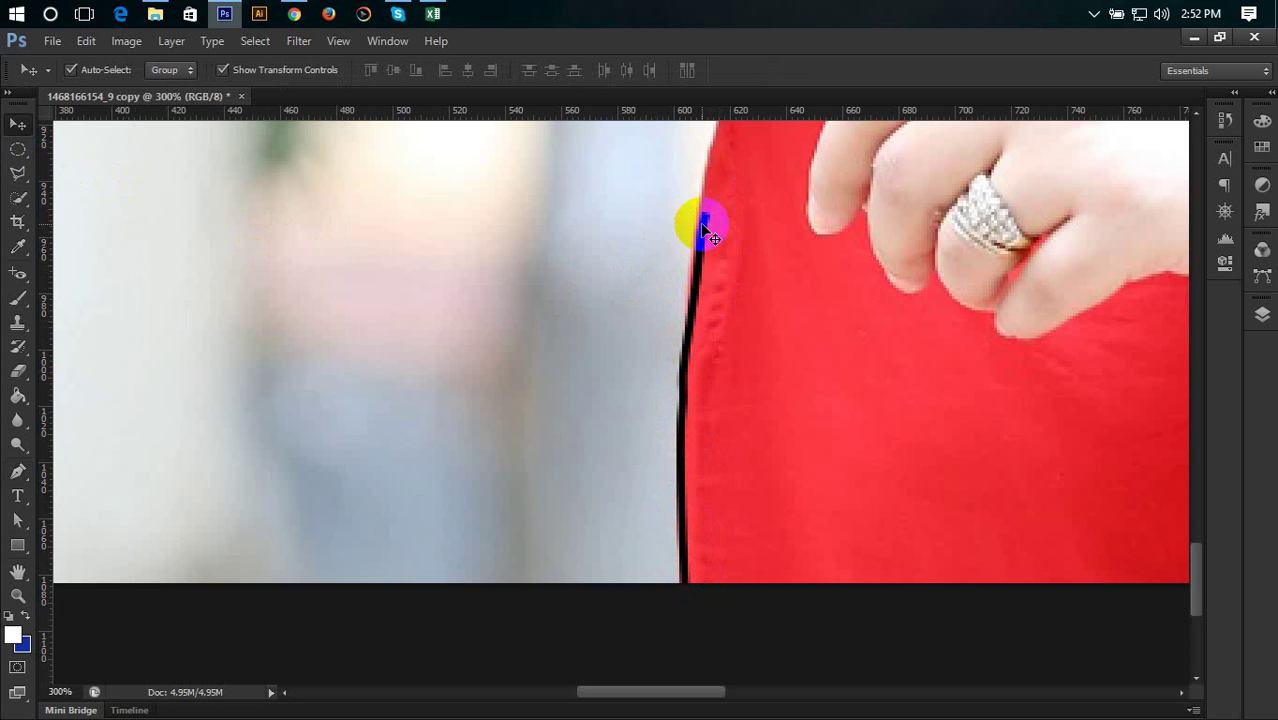
pyautogui.scroll(1, 705, 230)
pyautogui.scroll(1, 698, 448)
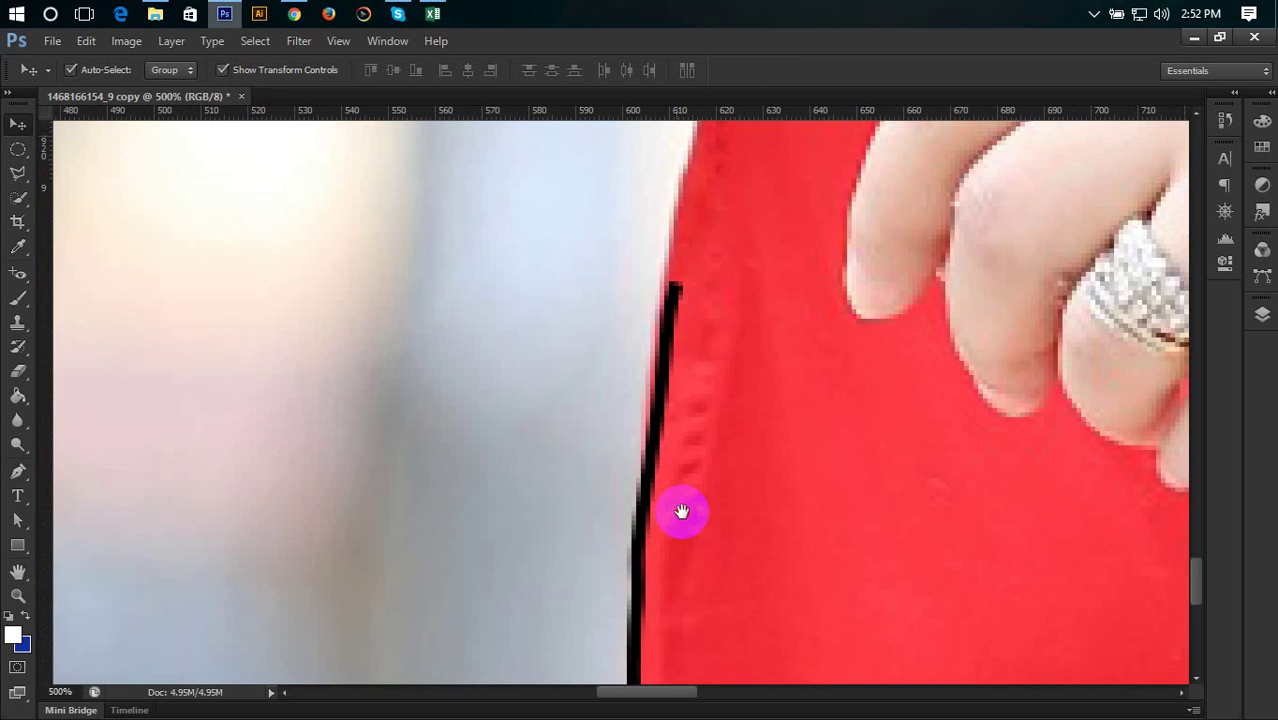
pyautogui.click(668, 377)
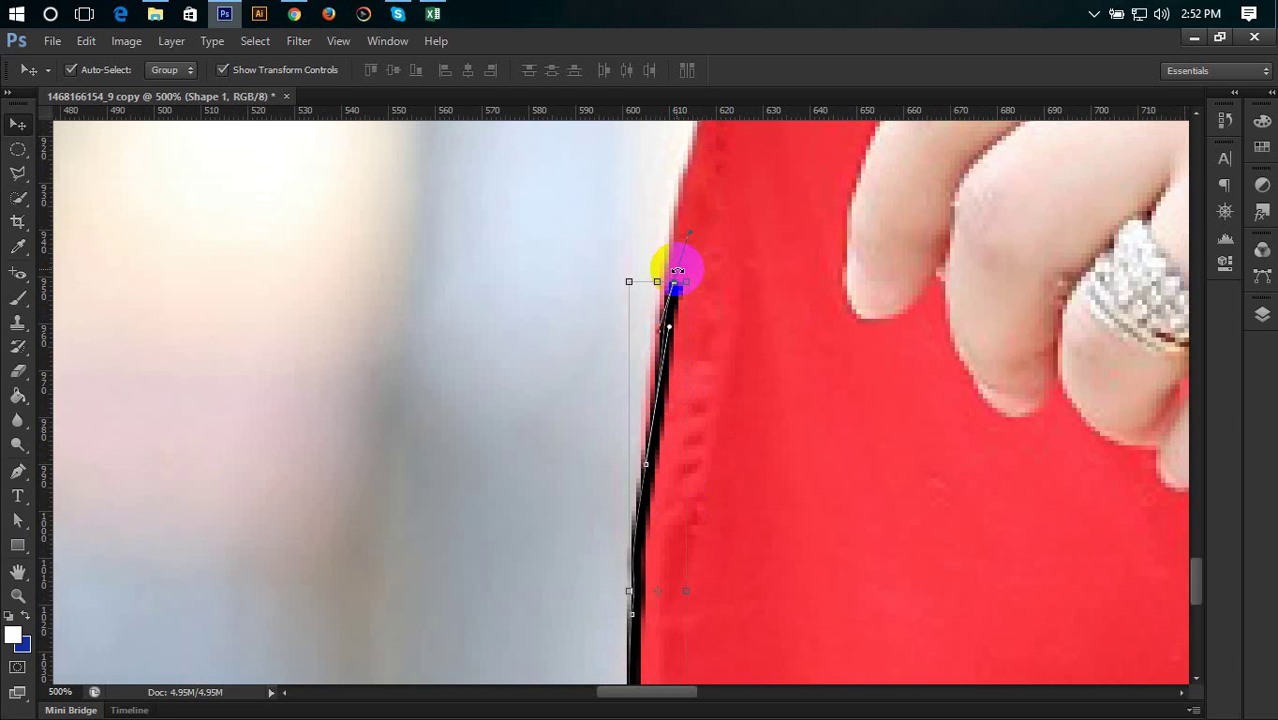
pyautogui.scroll(-4, 633, 410)
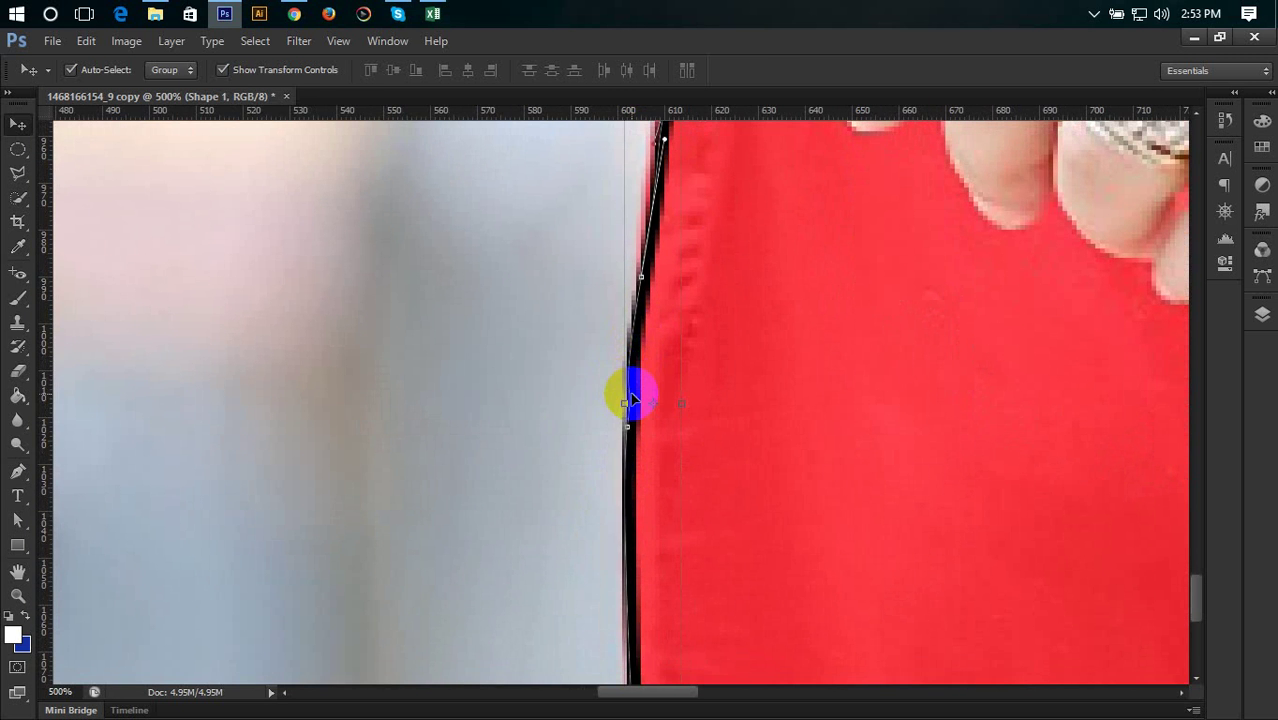
pyautogui.press('Delete')
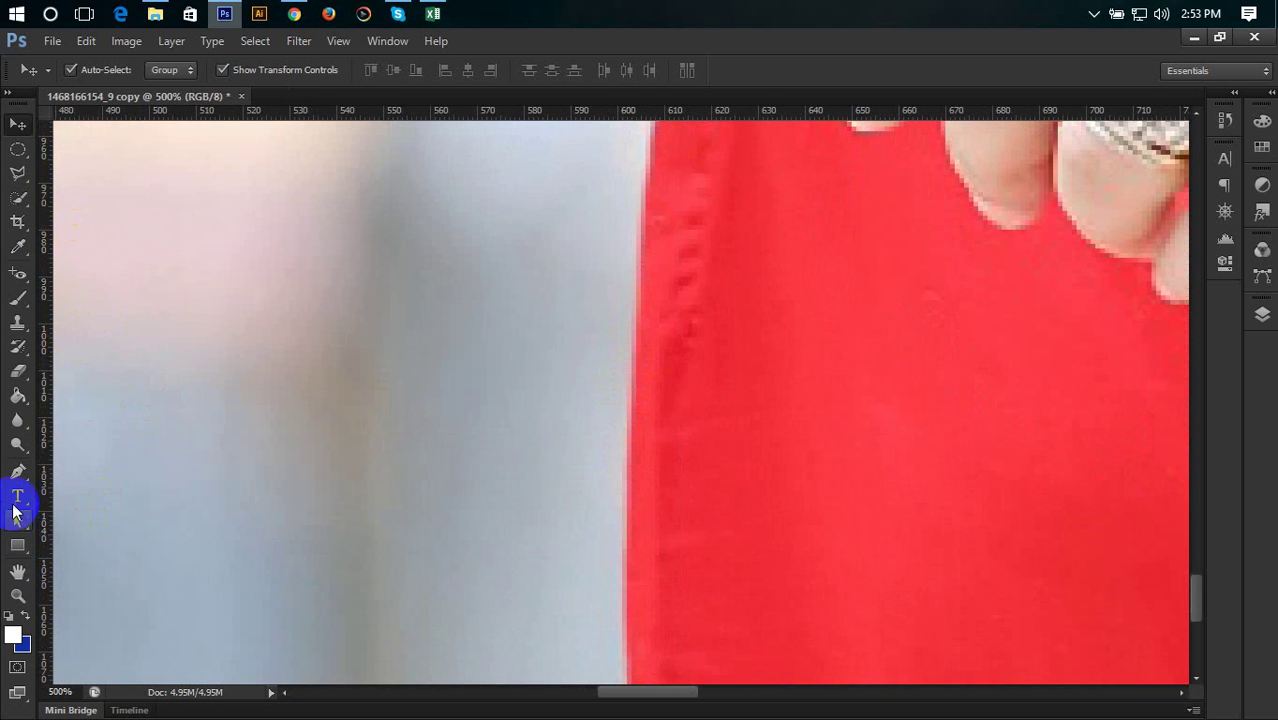
# Step: Switch the Pen tool to Path mode and zoom the view onto the dress
pyautogui.click(17, 470)
pyautogui.click(86, 72)
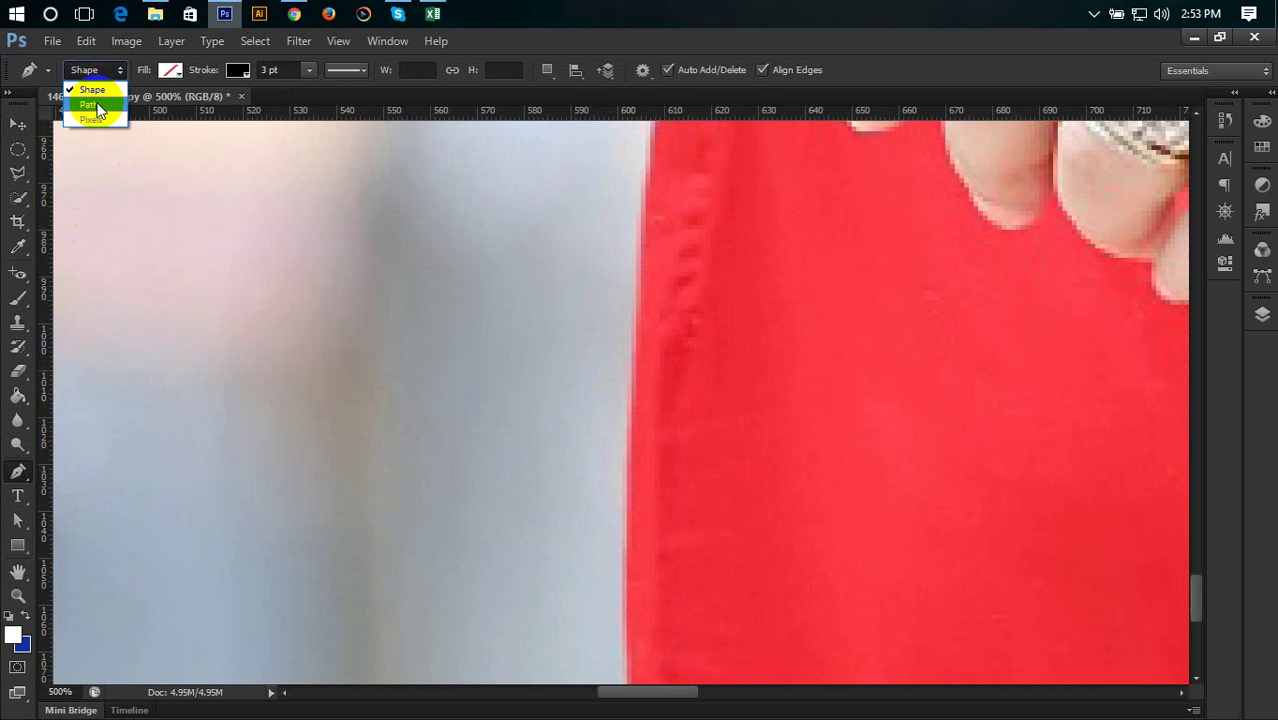
pyautogui.click(95, 107)
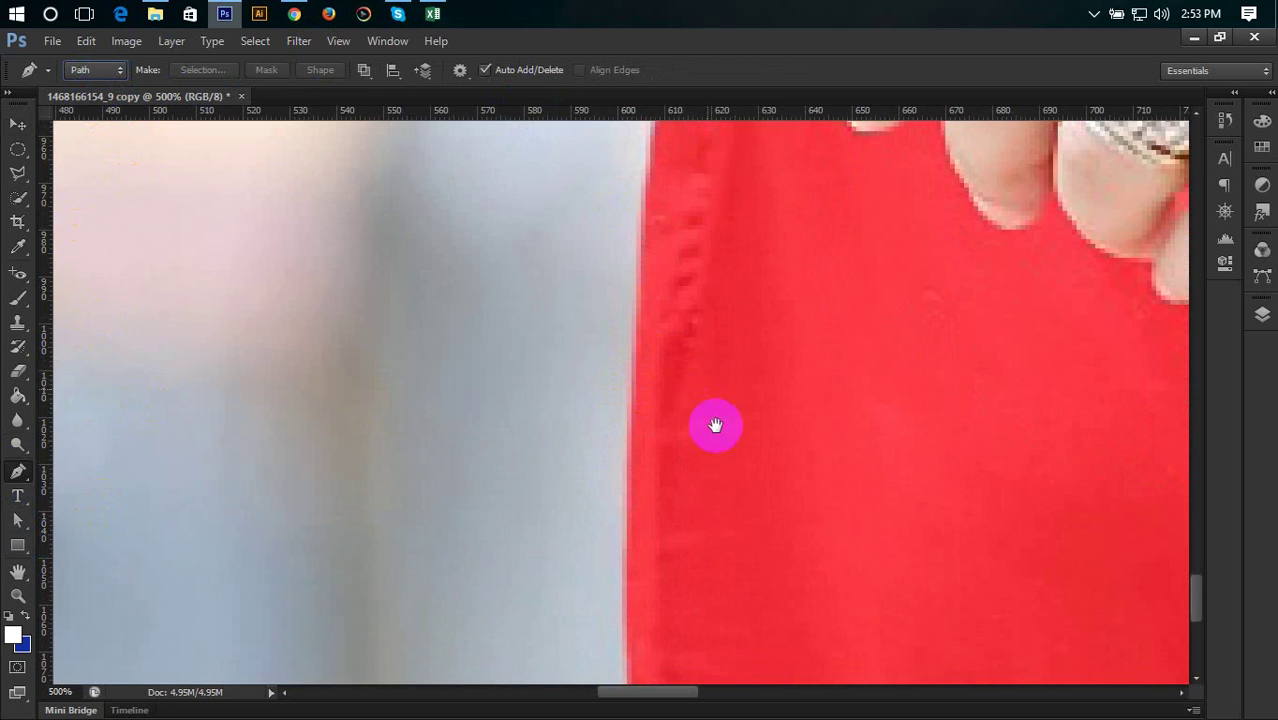
pyautogui.scroll(-3, 705, 400)
pyautogui.scroll(-2, 695, 310)
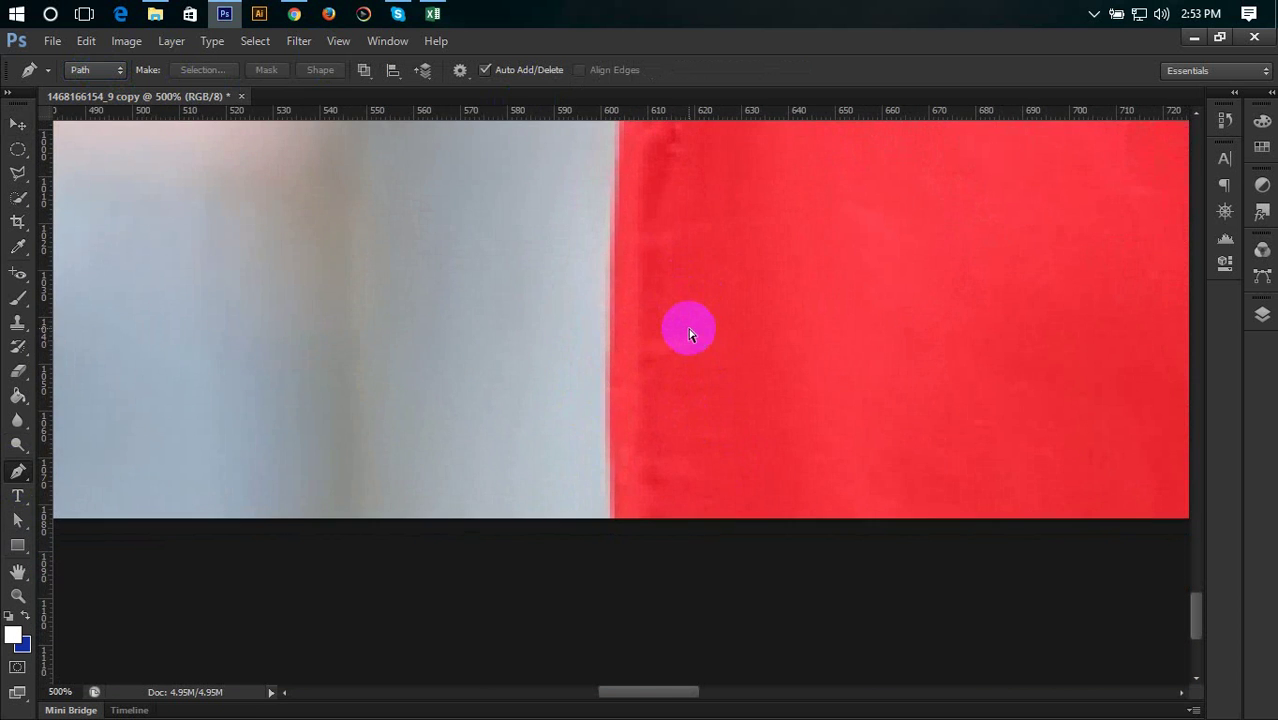
pyautogui.scroll(1, 689, 334)
pyautogui.scroll(-1, 689, 334)
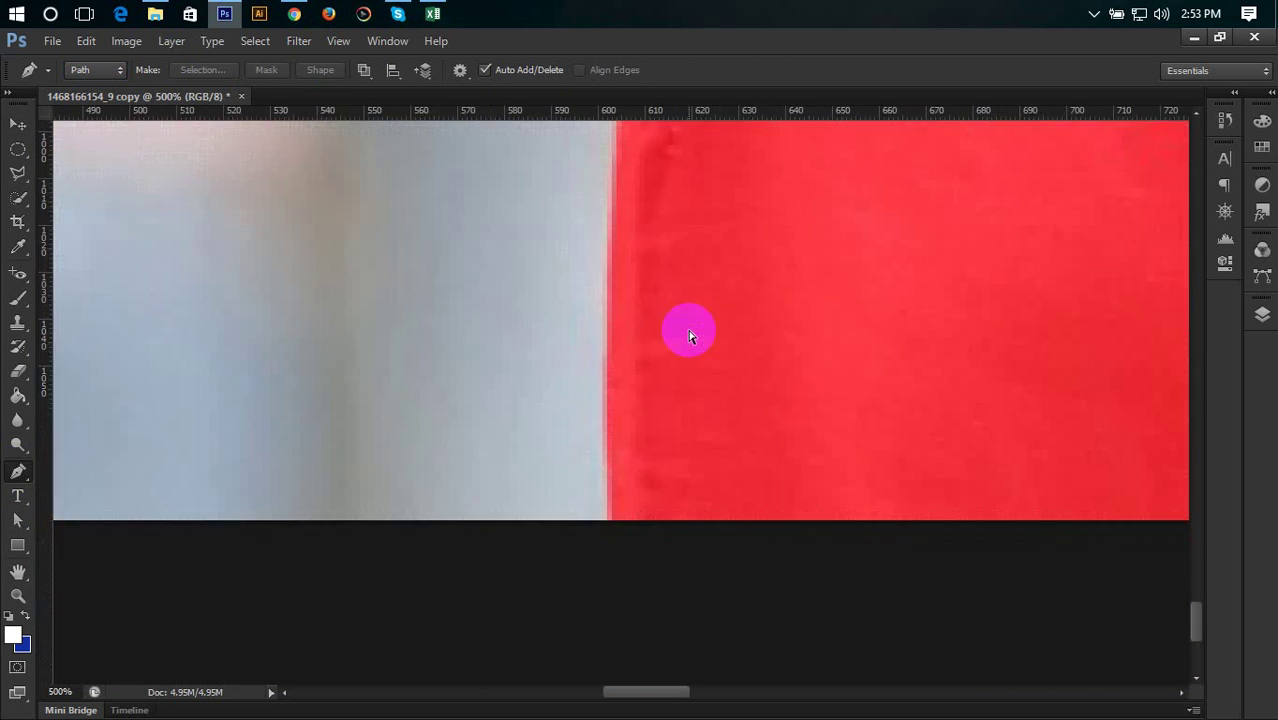
pyautogui.scroll(1, 689, 334)
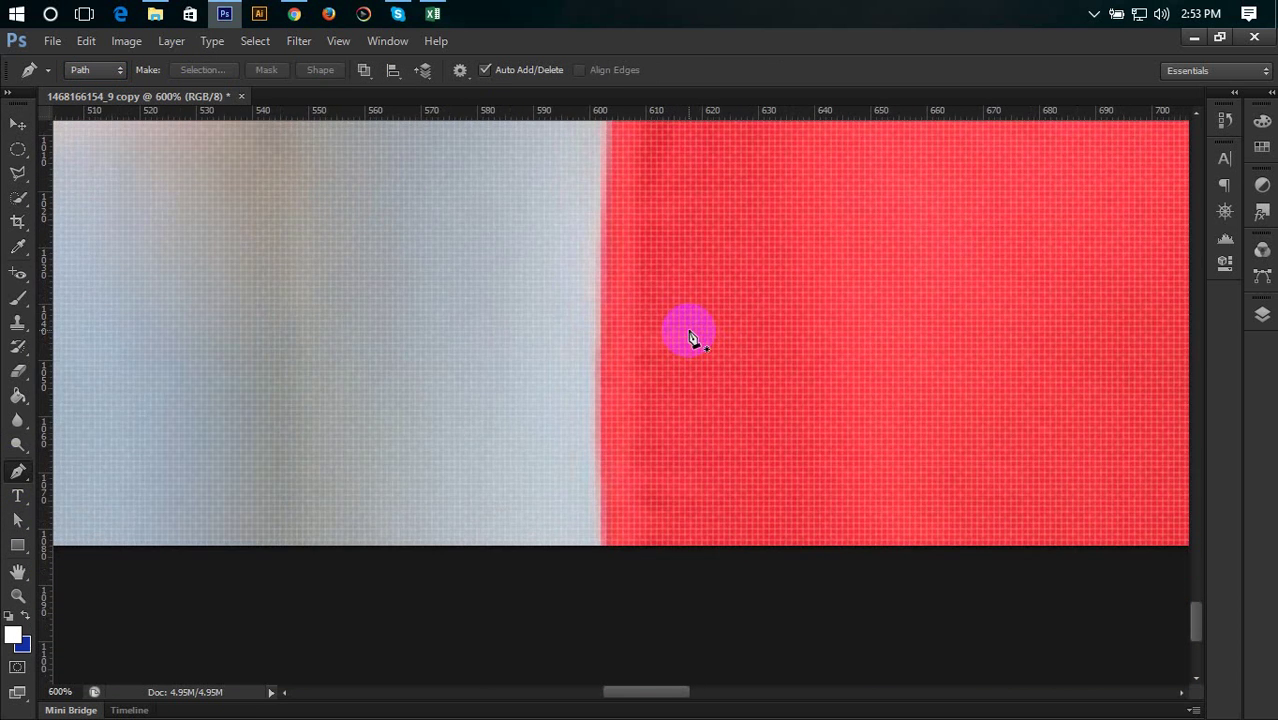
# Step: Start the path at the bottom of the dress edge with a curved anchor, then zoom out to 400%
pyautogui.click(606, 546)
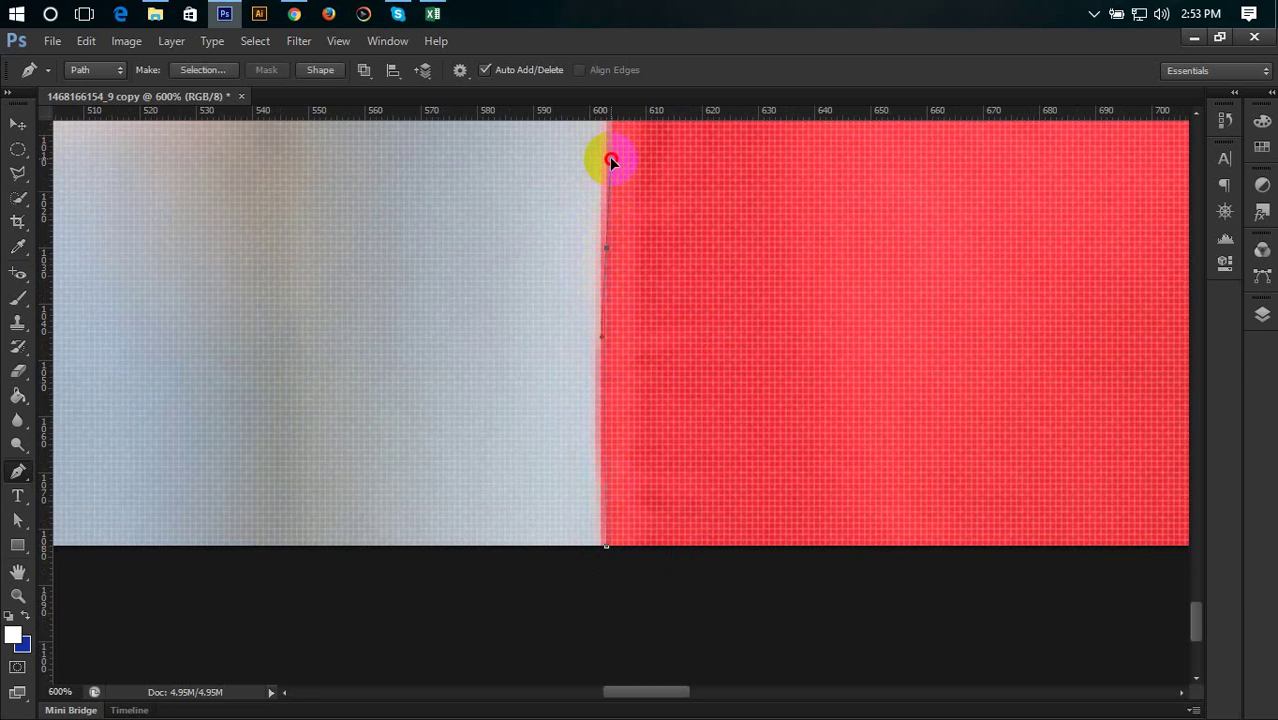
pyautogui.moveTo(611, 161)
pyautogui.mouseDown()
pyautogui.moveTo(590, 157)
pyautogui.moveTo(632, 151)
pyautogui.moveTo(616, 148)
pyautogui.mouseUp()
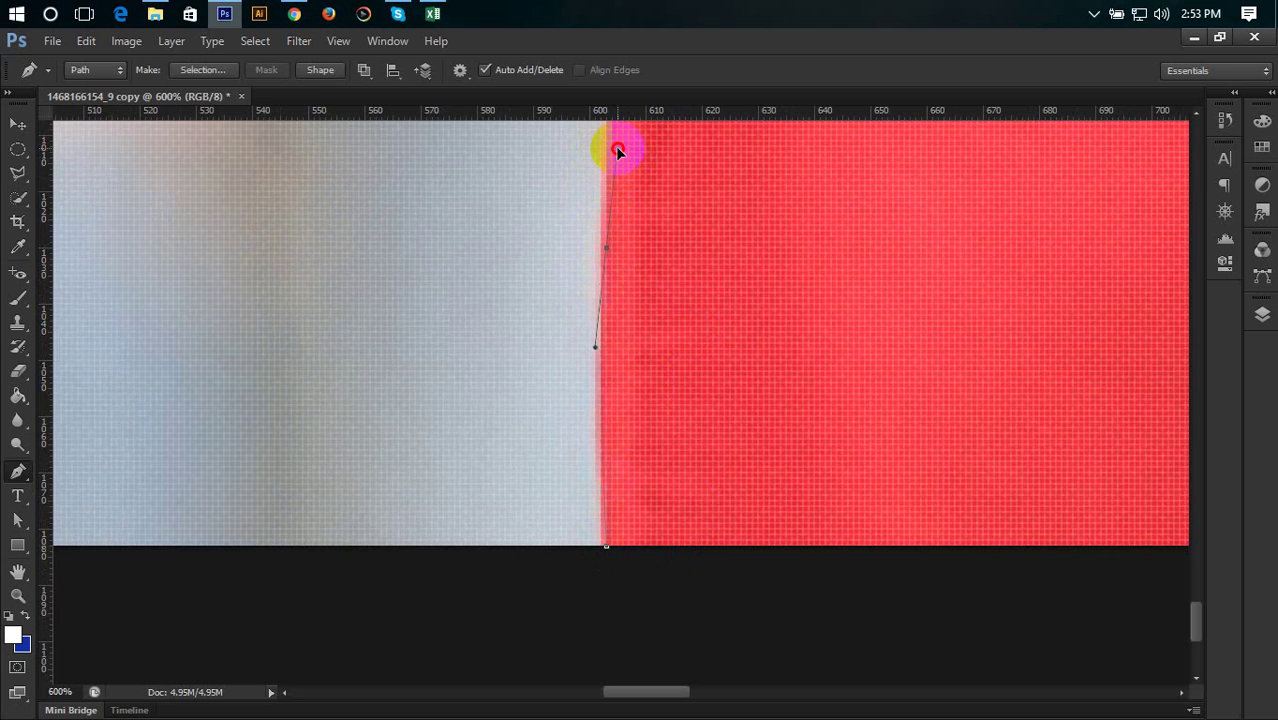
pyautogui.keyDown('alt'); pyautogui.click(607, 250); pyautogui.keyUp('alt')
pyautogui.moveTo(739, 284); pyautogui.dragTo(651, 552)
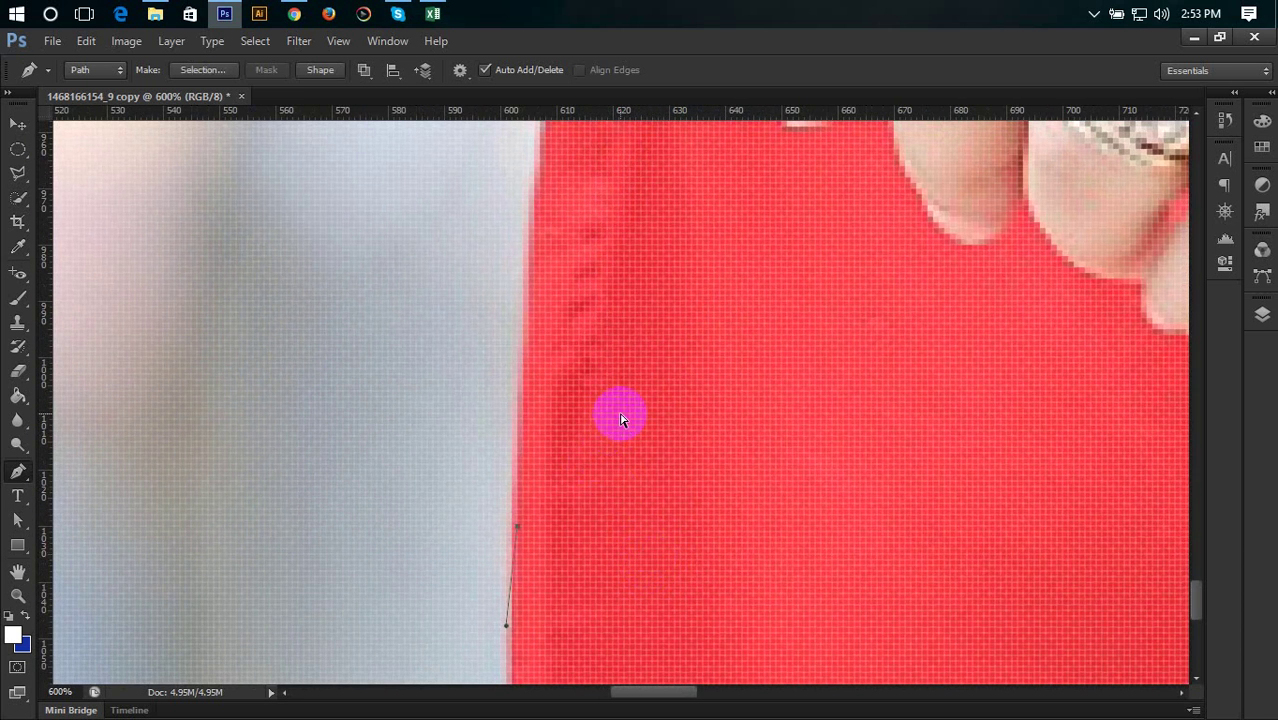
pyautogui.scroll(-1, 622, 420)
pyautogui.scroll(-1, 622, 420)
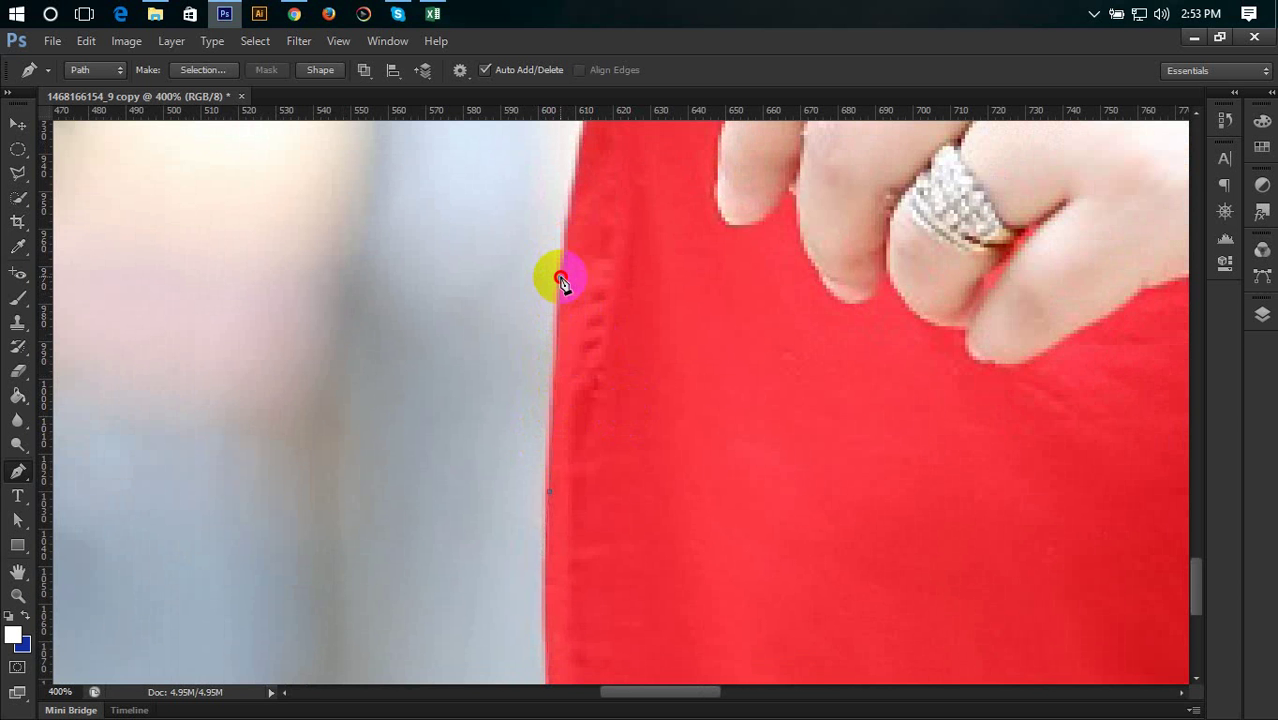
# Step: Add curved anchors higher up the dress's left edge, undoing one misstep, and zoom to 600%
pyautogui.moveTo(561, 280)
pyautogui.mouseDown()
pyautogui.moveTo(658, 218)
pyautogui.moveTo(432, 195)
pyautogui.moveTo(578, 175)
pyautogui.moveTo(570, 162)
pyautogui.mouseUp()
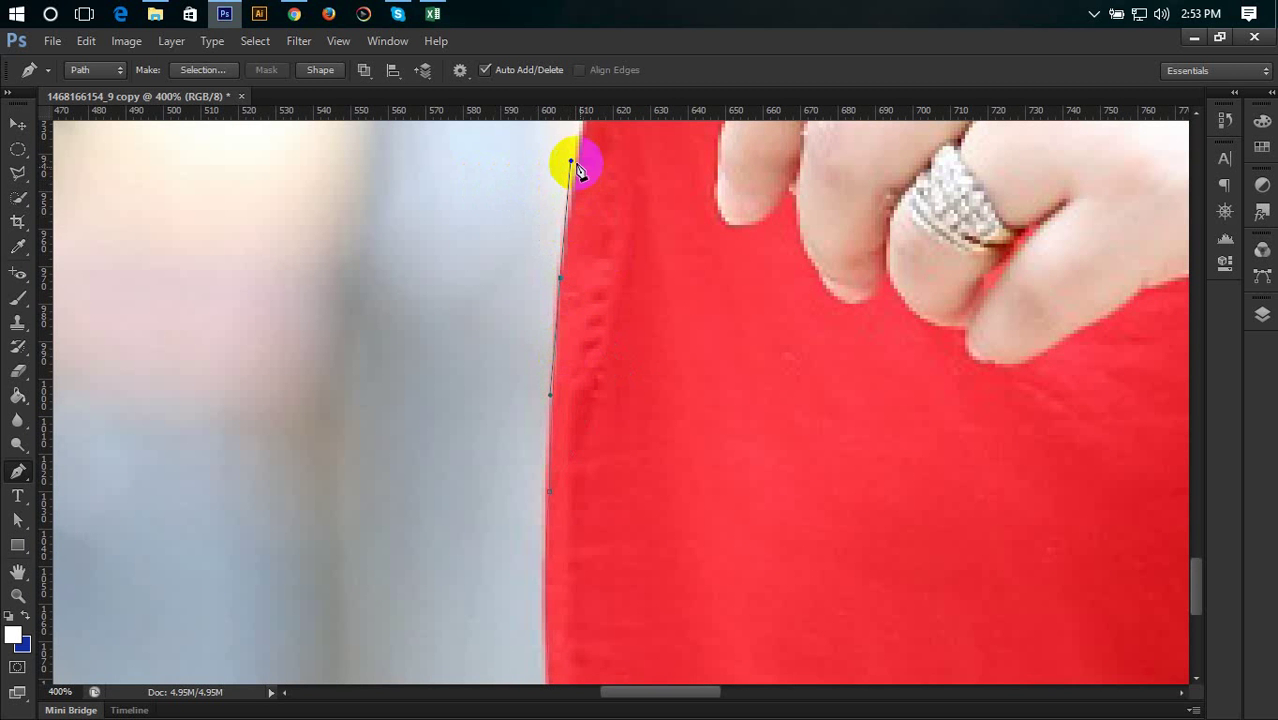
pyautogui.click(571, 160)
pyautogui.moveTo(661, 346); pyautogui.dragTo(665, 554)
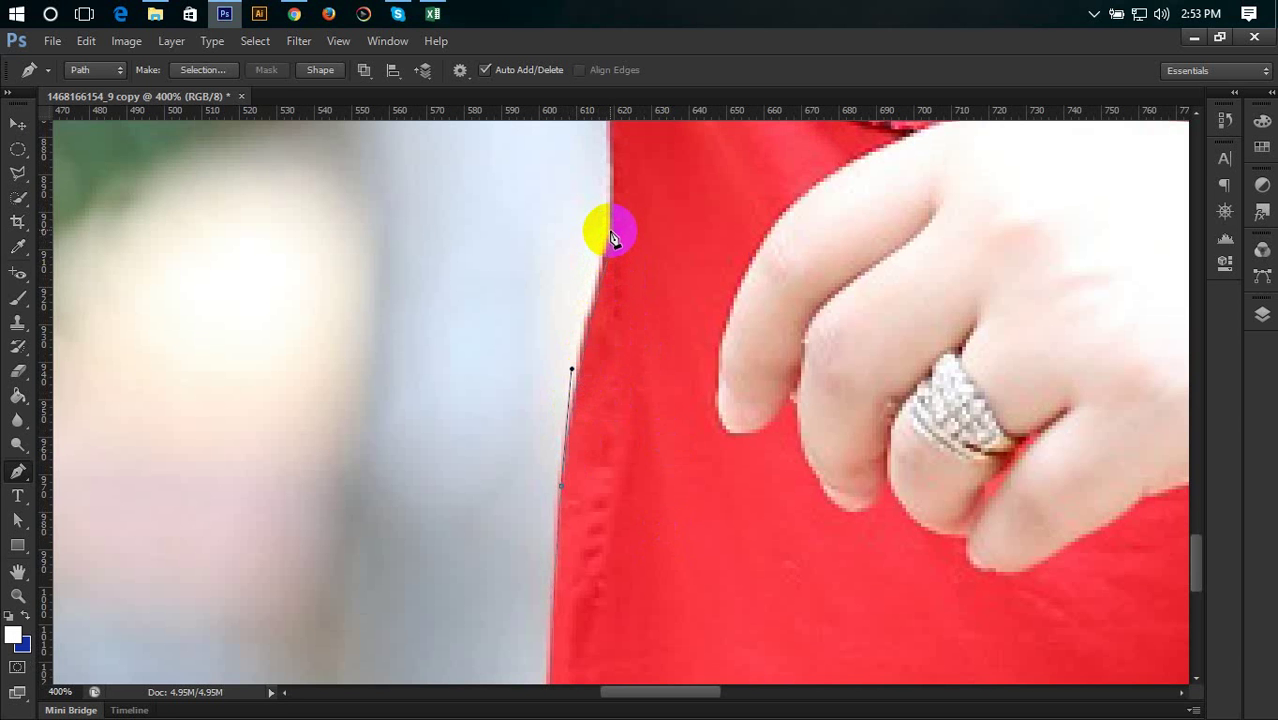
pyautogui.hotkey('ctrl', 'z')
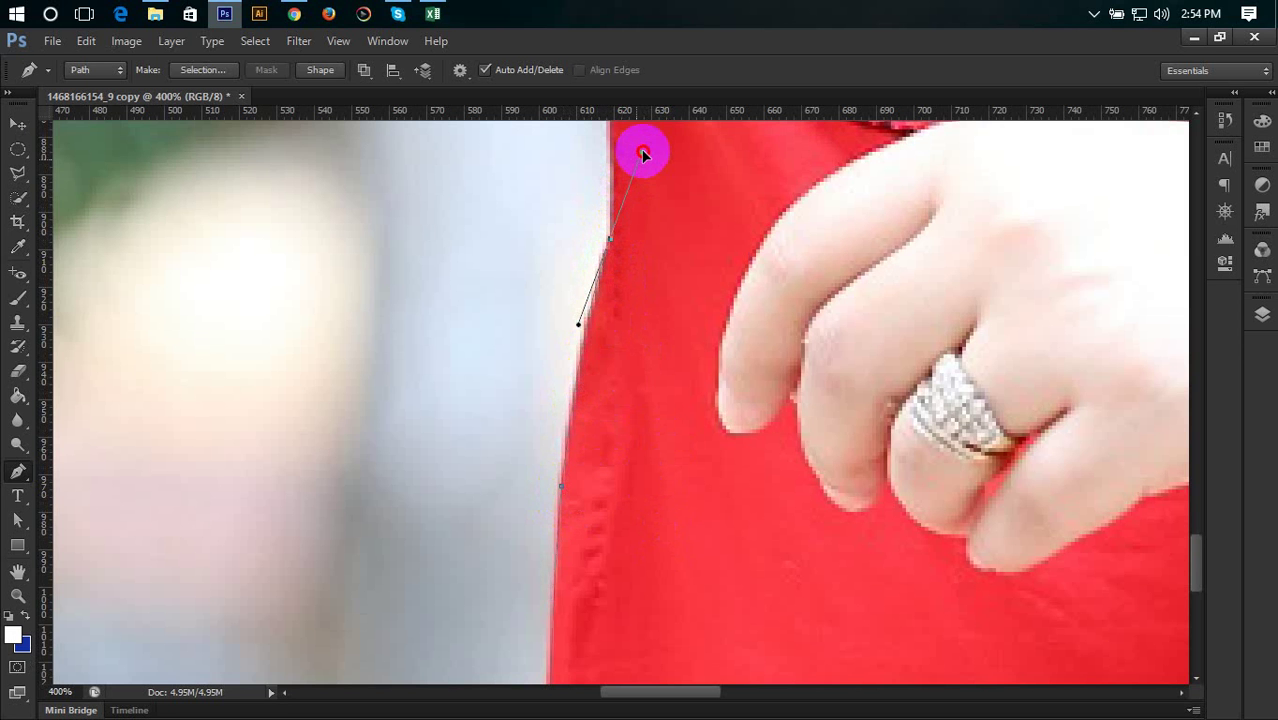
pyautogui.moveTo(643, 152); pyautogui.dragTo(645, 125)
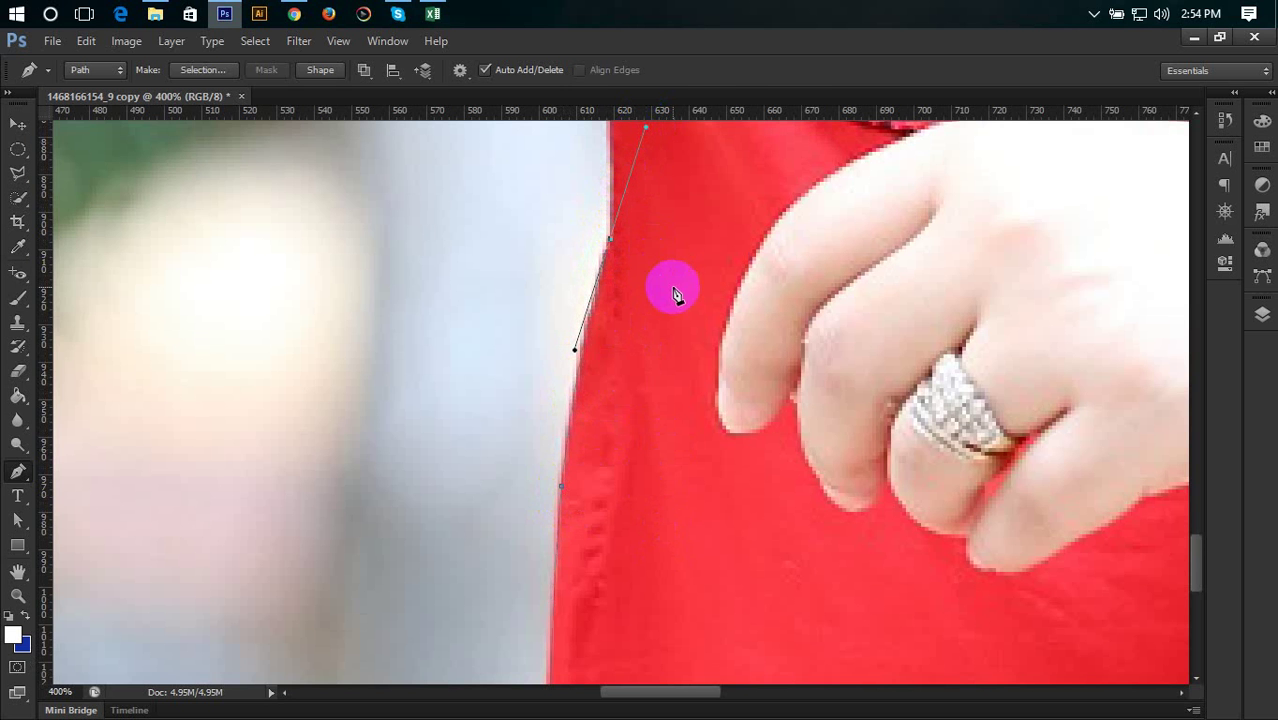
pyautogui.scroll(3, 675, 450)
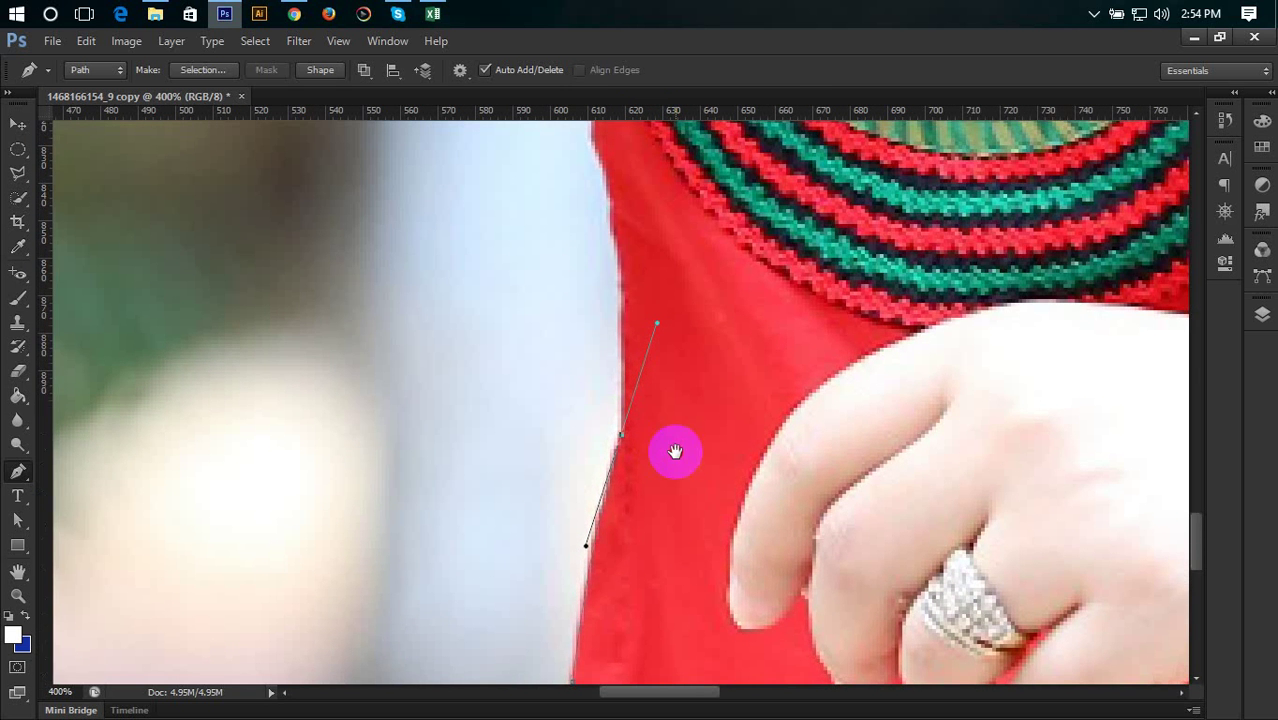
pyautogui.click(611, 226)
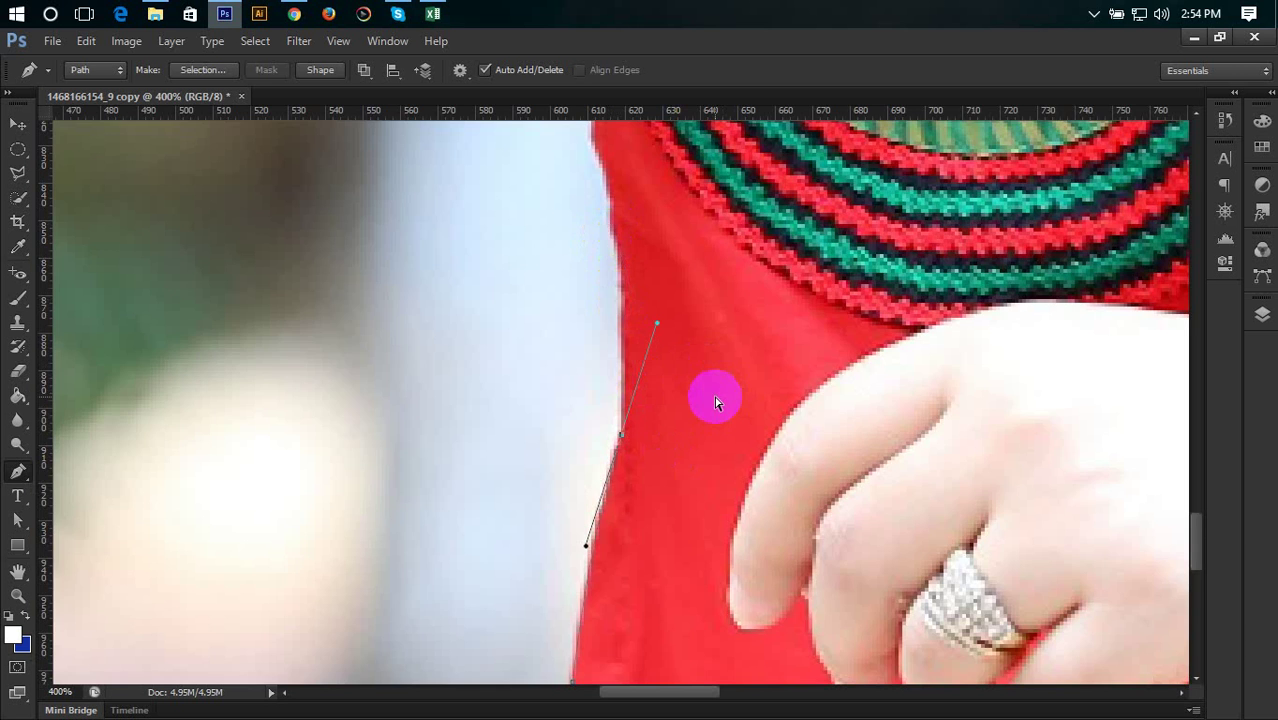
pyautogui.hotkey('ctrl', '+')
pyautogui.hotkey('ctrl', '+')
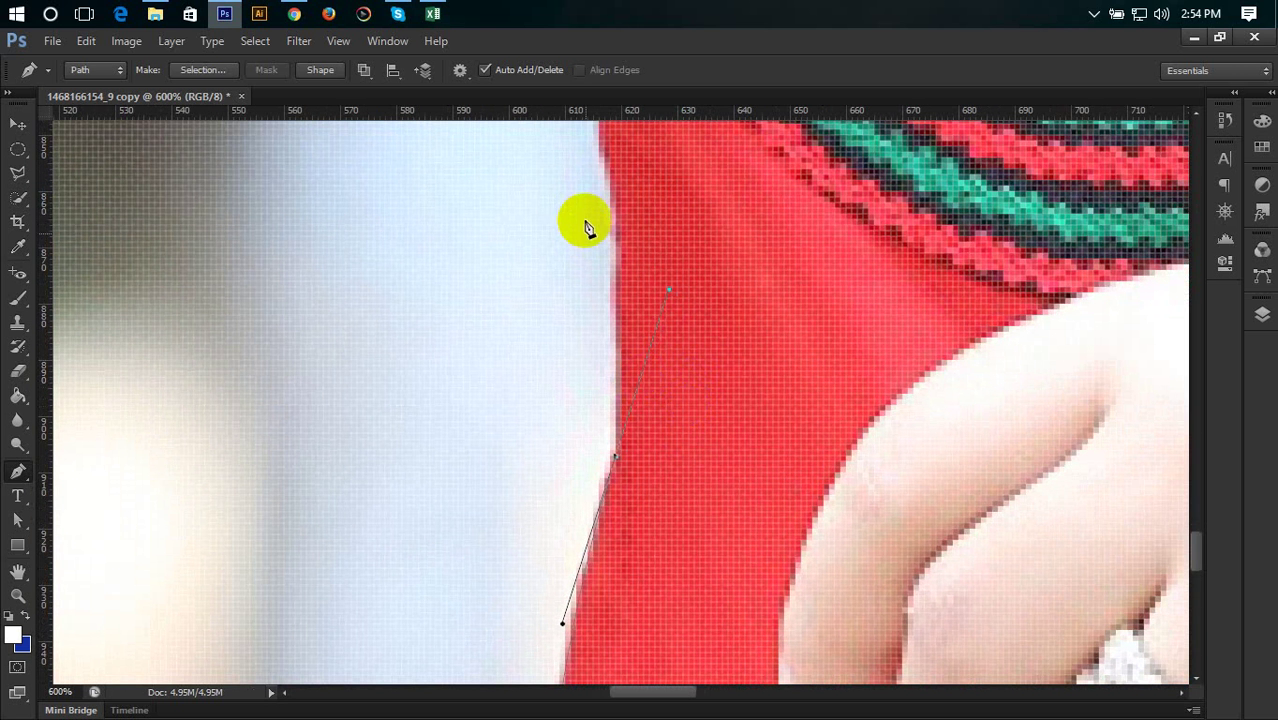
# Step: Place more anchors up the red edge beside the neckline, dropping one misplaced segment
pyautogui.click(603, 170)
pyautogui.click(604, 160)
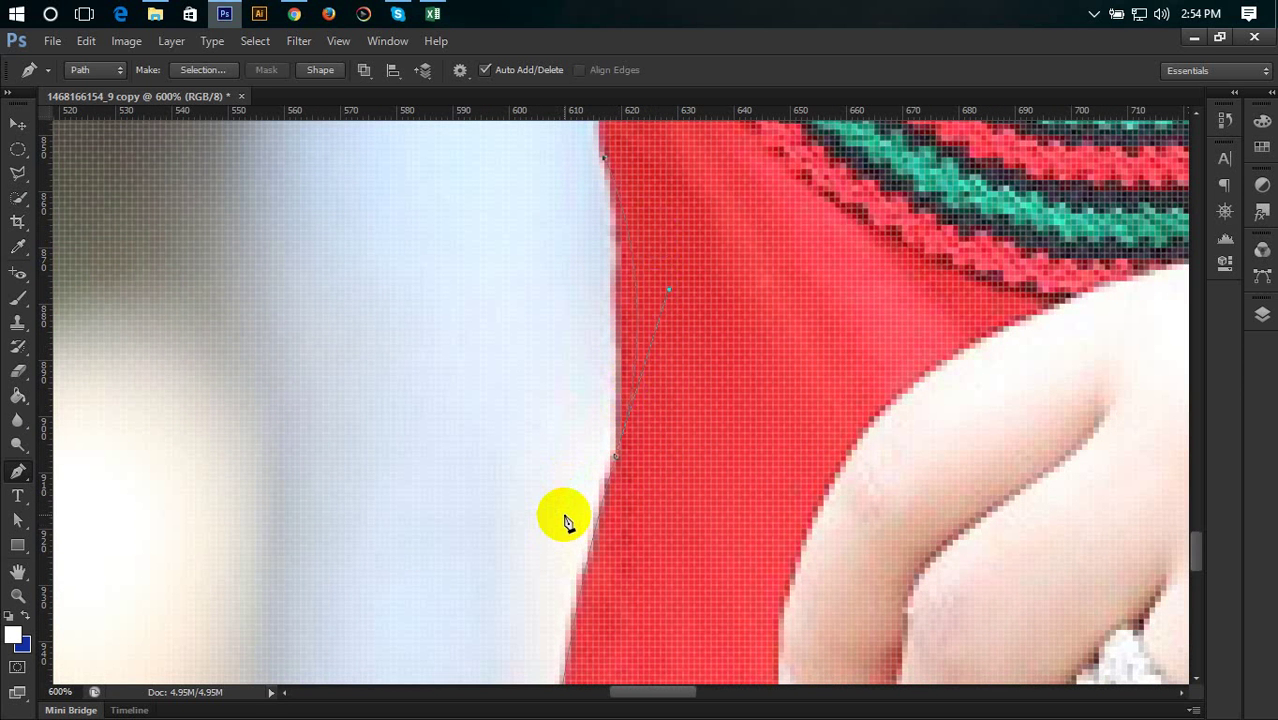
pyautogui.moveTo(616, 456); pyautogui.dragTo(624, 462)
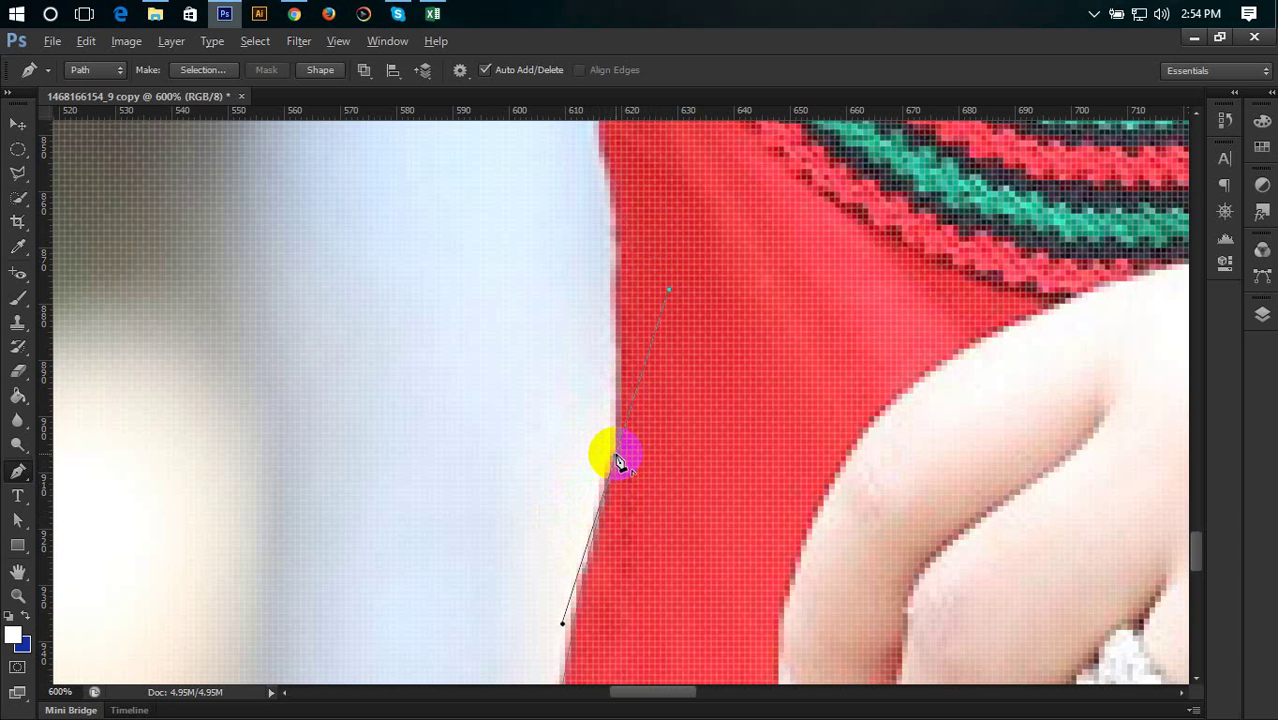
pyautogui.scroll(3, 700, 450)
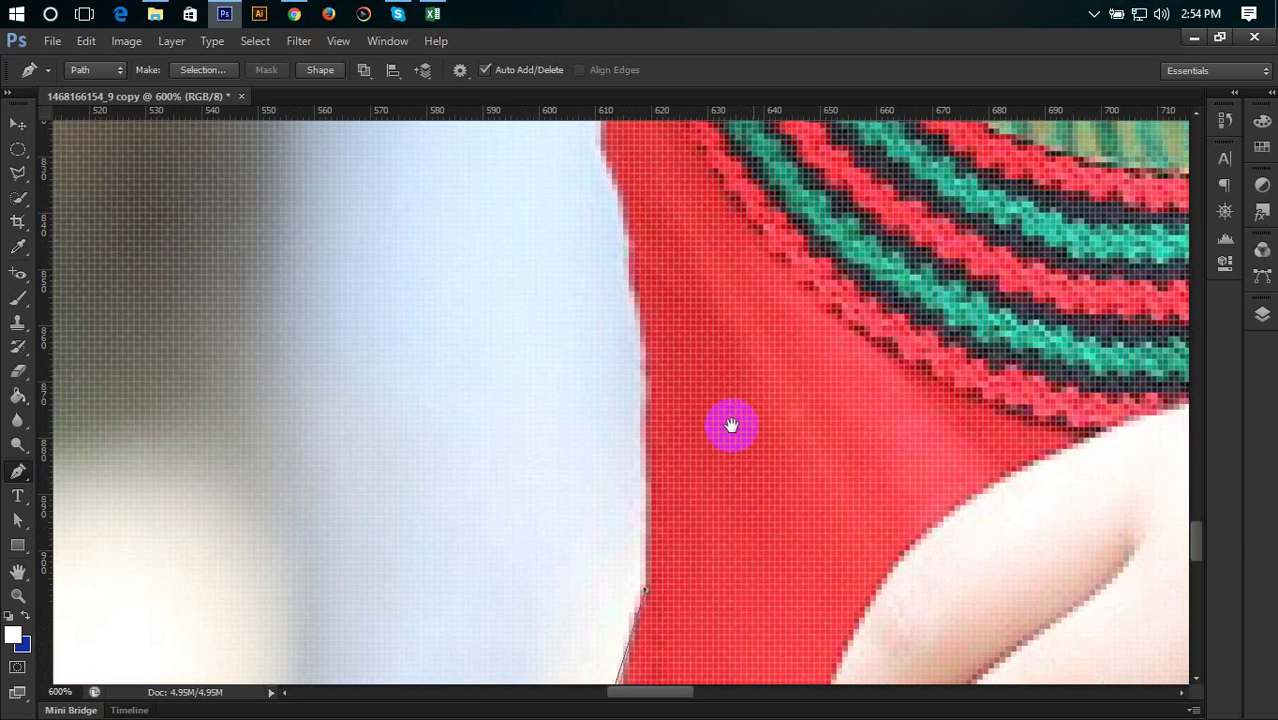
pyautogui.click(641, 306)
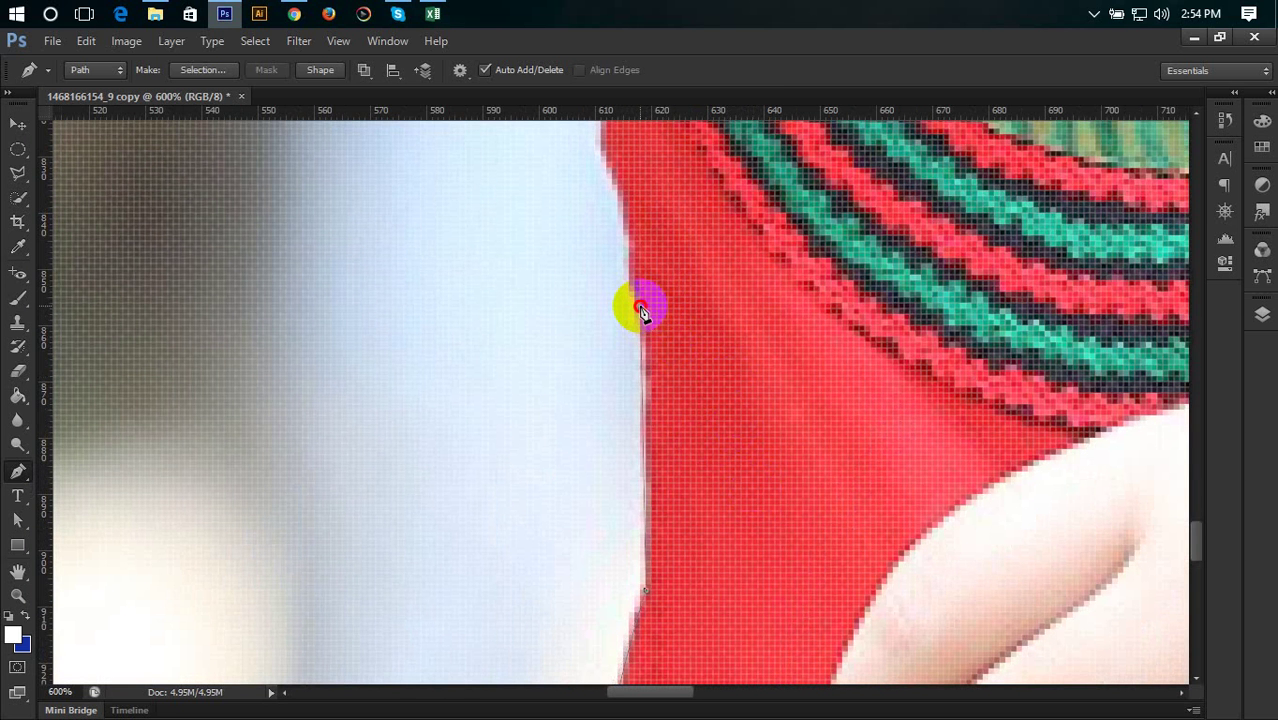
pyautogui.click(626, 239)
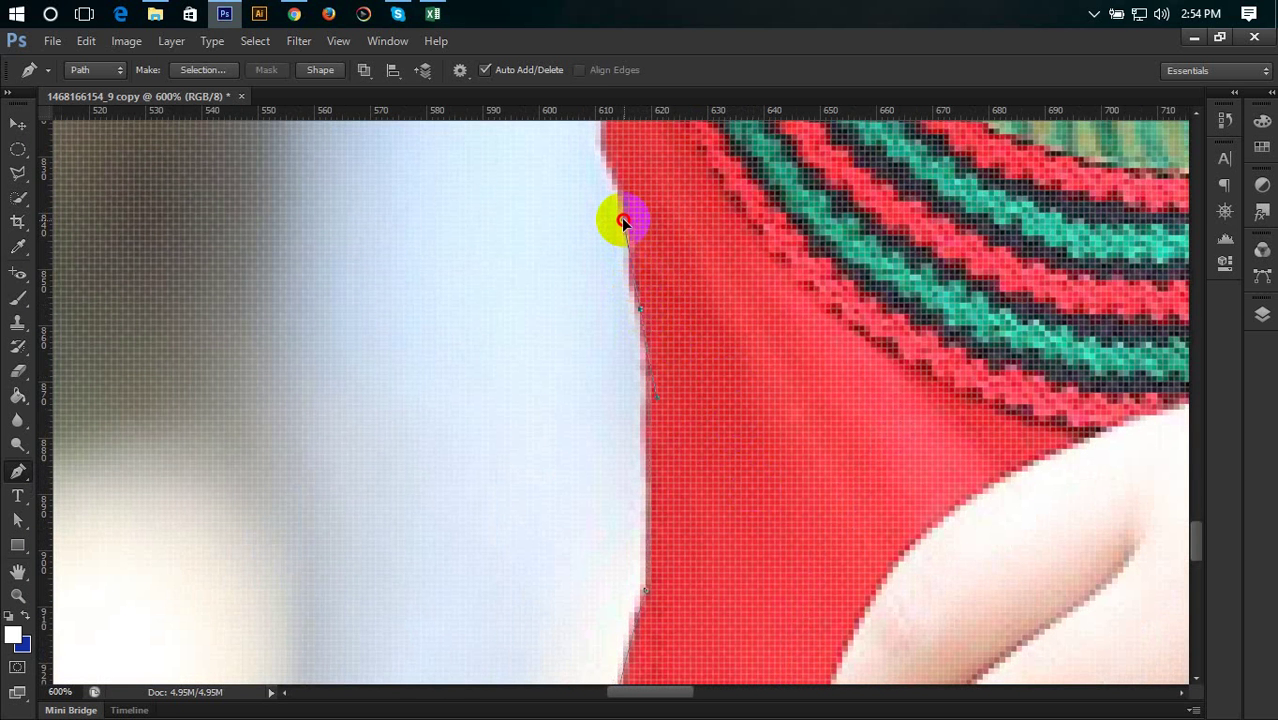
pyautogui.click(641, 308)
pyautogui.scroll(-3, 663, 317)
pyautogui.scroll(8, 713, 479)
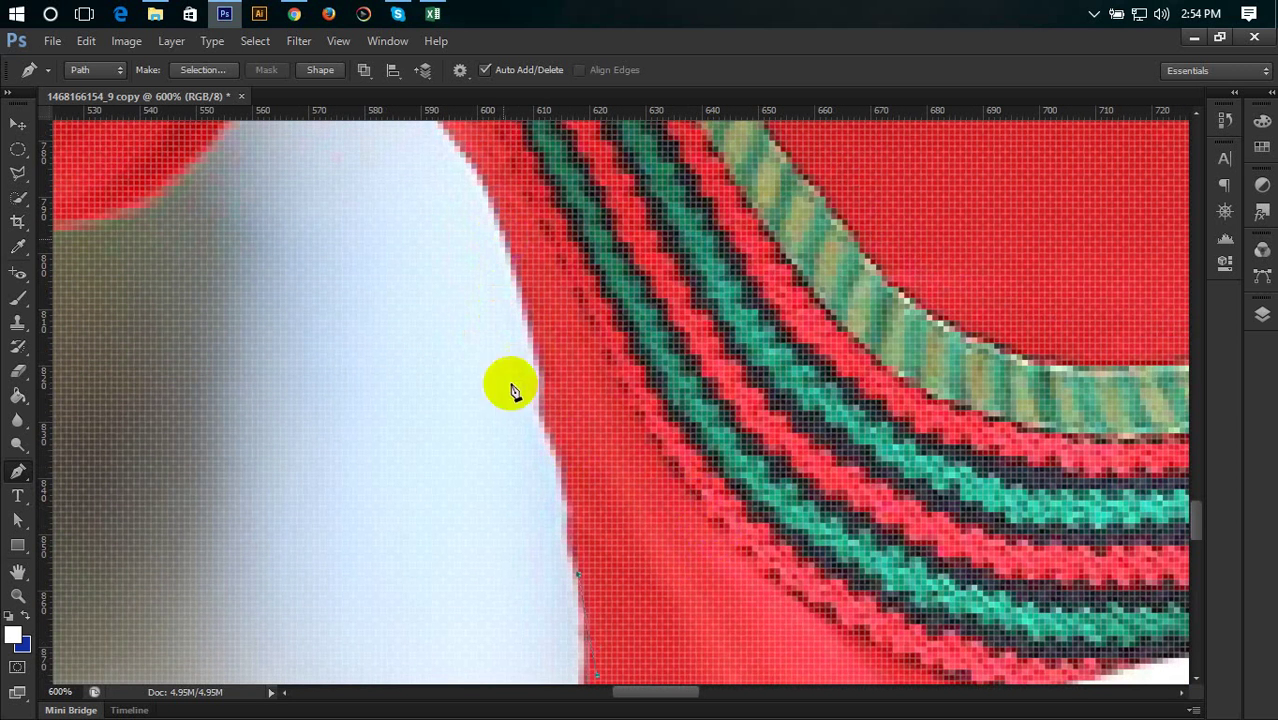
# Step: Trace the path up beside the white gap to a sharp corner at its pointed tip
pyautogui.click(537, 416)
pyautogui.click(535, 418)
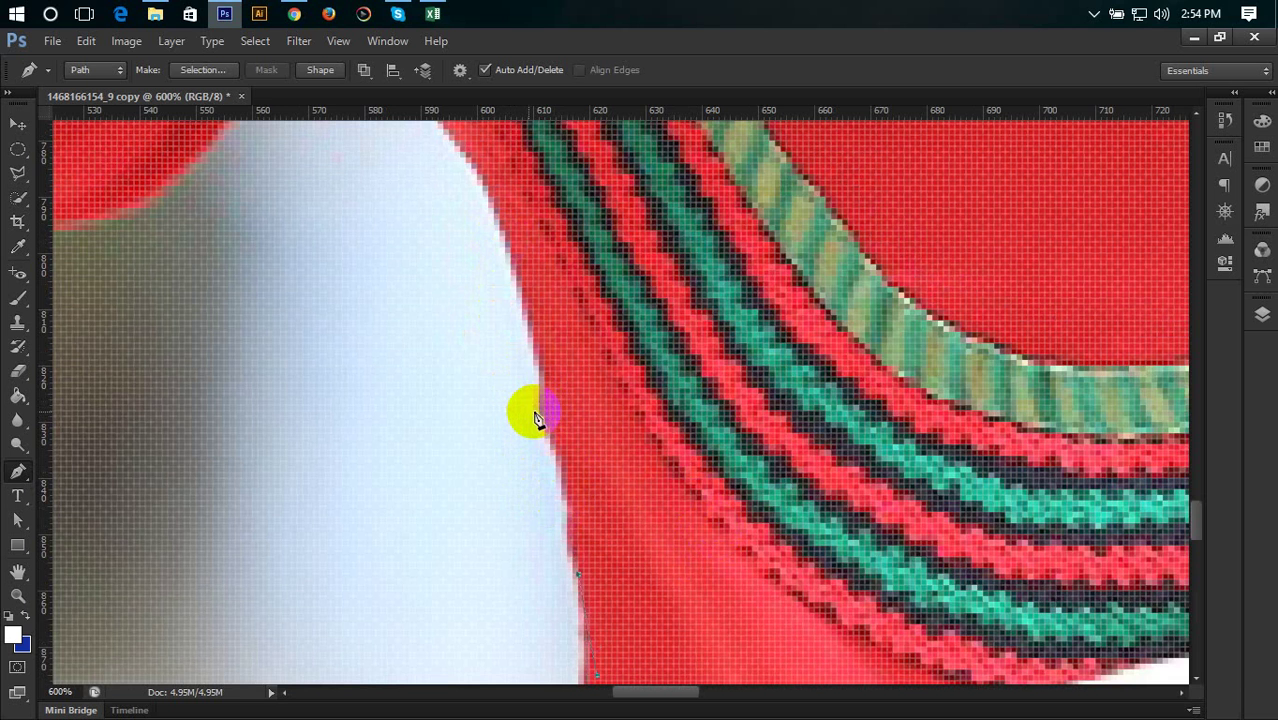
pyautogui.click(556, 477)
pyautogui.click(507, 254)
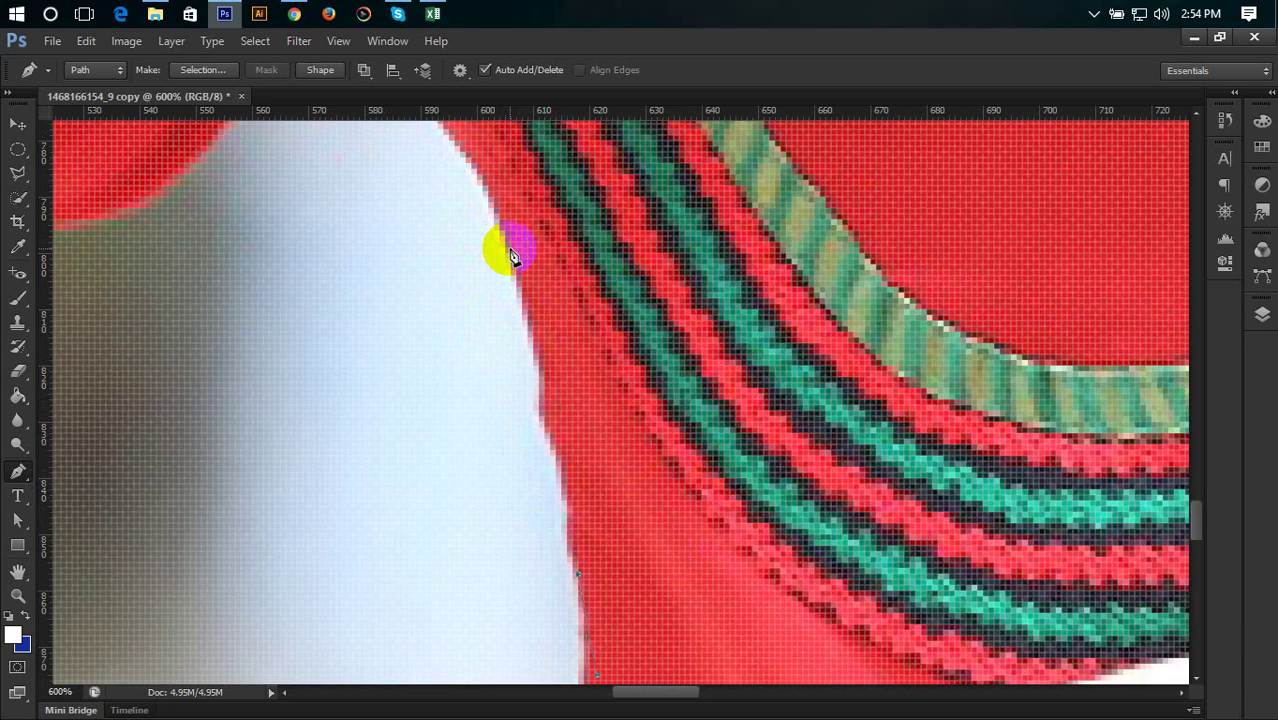
pyautogui.click(496, 214)
pyautogui.moveTo(479, 175); pyautogui.dragTo(516, 252)
pyautogui.moveTo(599, 285)
pyautogui.mouseDown()
pyautogui.moveTo(695, 490)
pyautogui.moveTo(735, 533)
pyautogui.mouseUp()
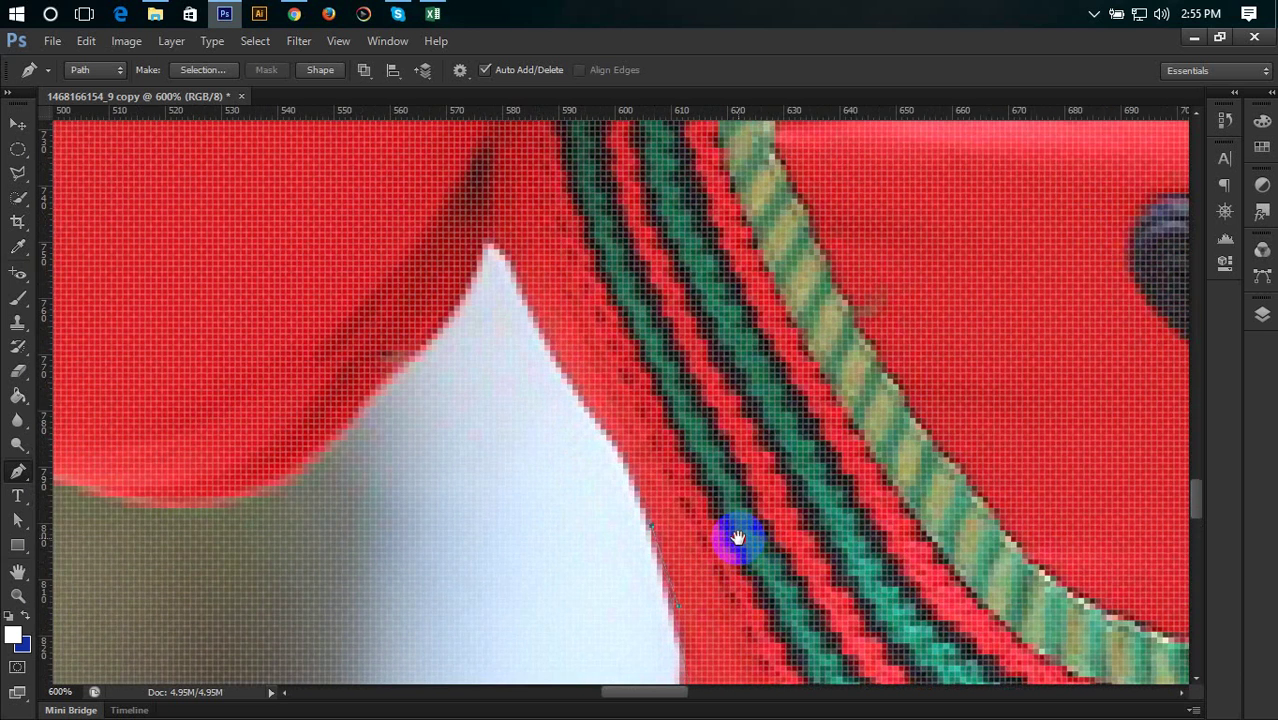
pyautogui.click(621, 460)
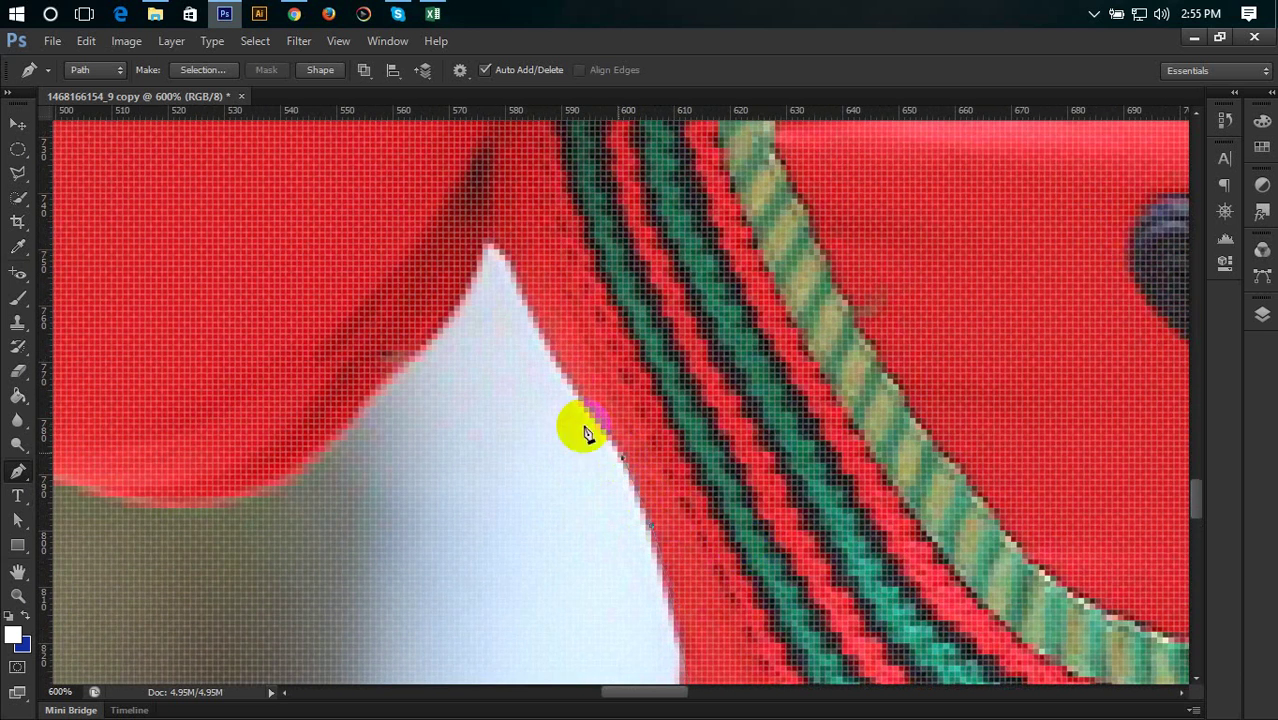
pyautogui.moveTo(510, 262); pyautogui.dragTo(490, 191)
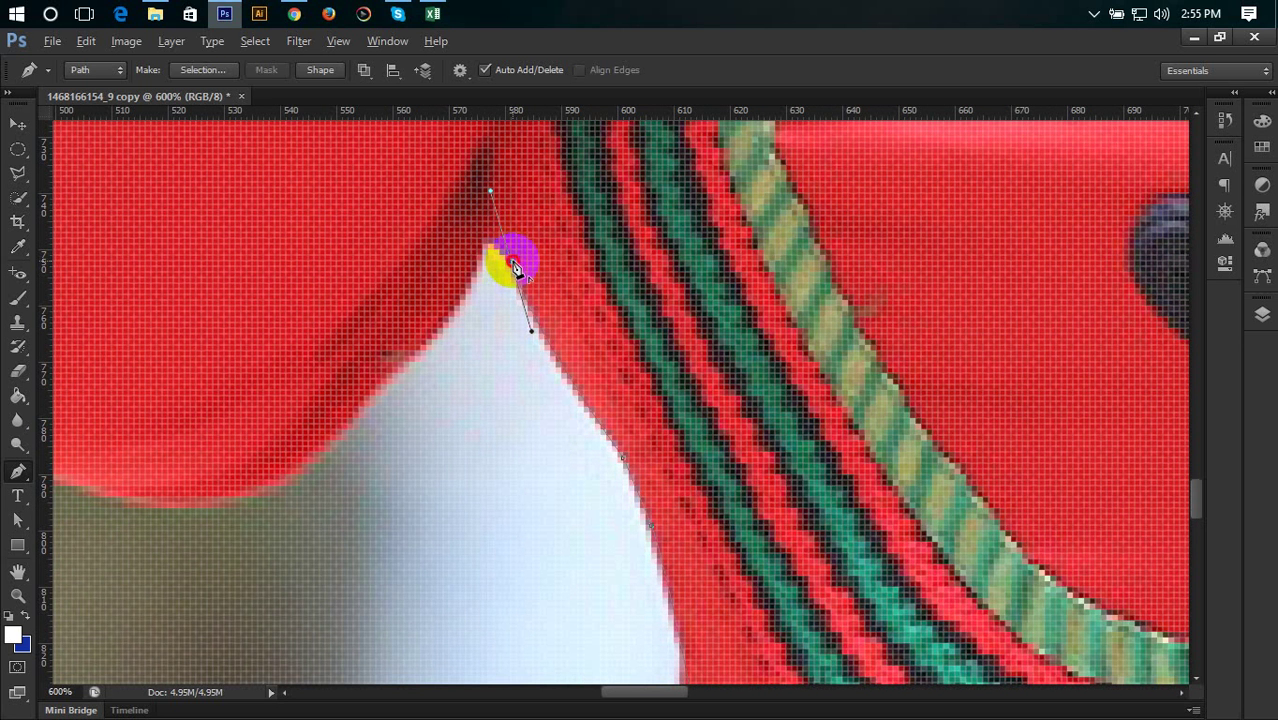
pyautogui.keyDown('alt'); pyautogui.click(513, 264); pyautogui.keyUp('alt')
pyautogui.click(484, 240)
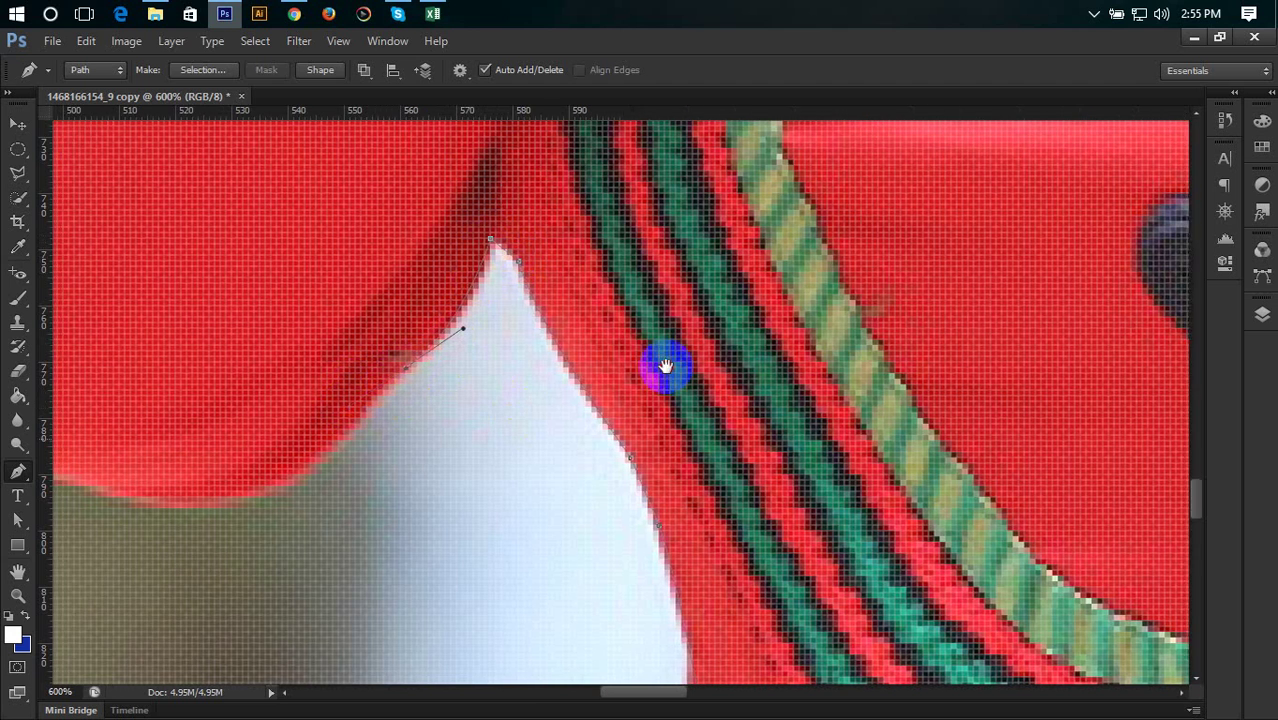
# Step: Add curved anchors along the underside of the red sleeve
pyautogui.moveTo(411, 437); pyautogui.dragTo(739, 341)
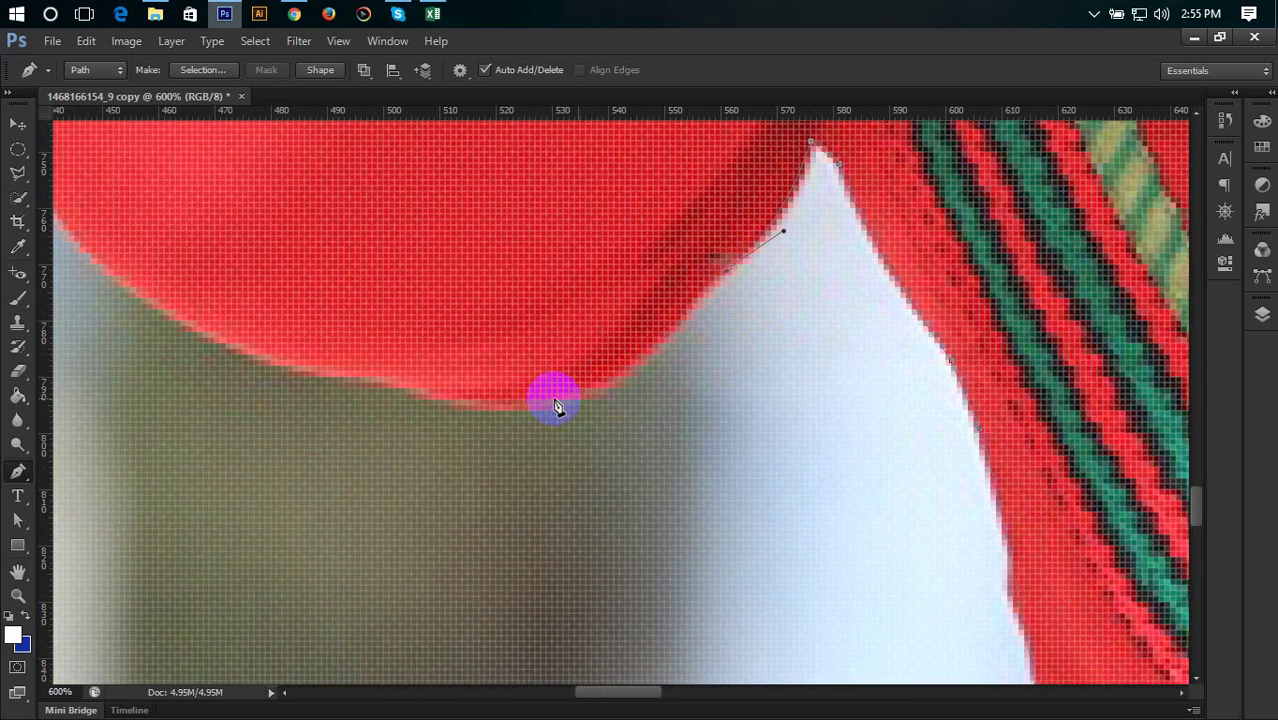
pyautogui.moveTo(548, 408)
pyautogui.mouseDown()
pyautogui.moveTo(428, 417)
pyautogui.moveTo(527, 422)
pyautogui.moveTo(732, 487)
pyautogui.mouseUp()
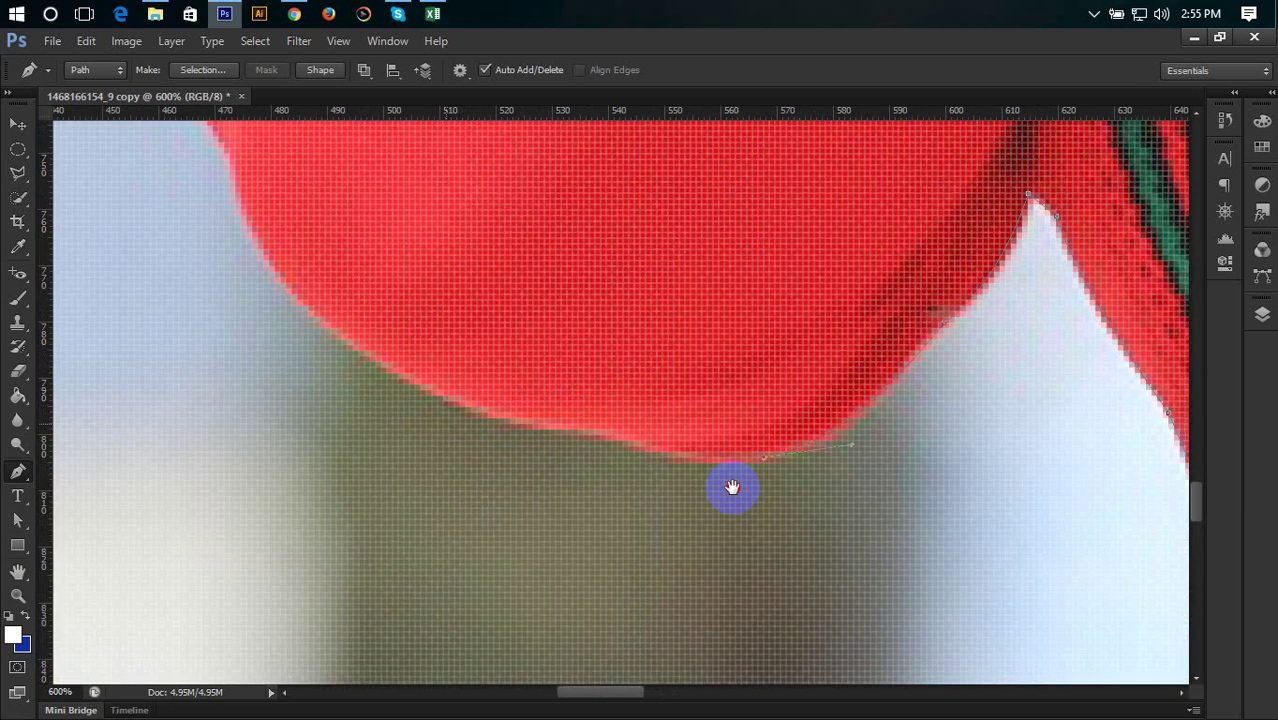
pyautogui.moveTo(671, 445); pyautogui.dragTo(721, 462)
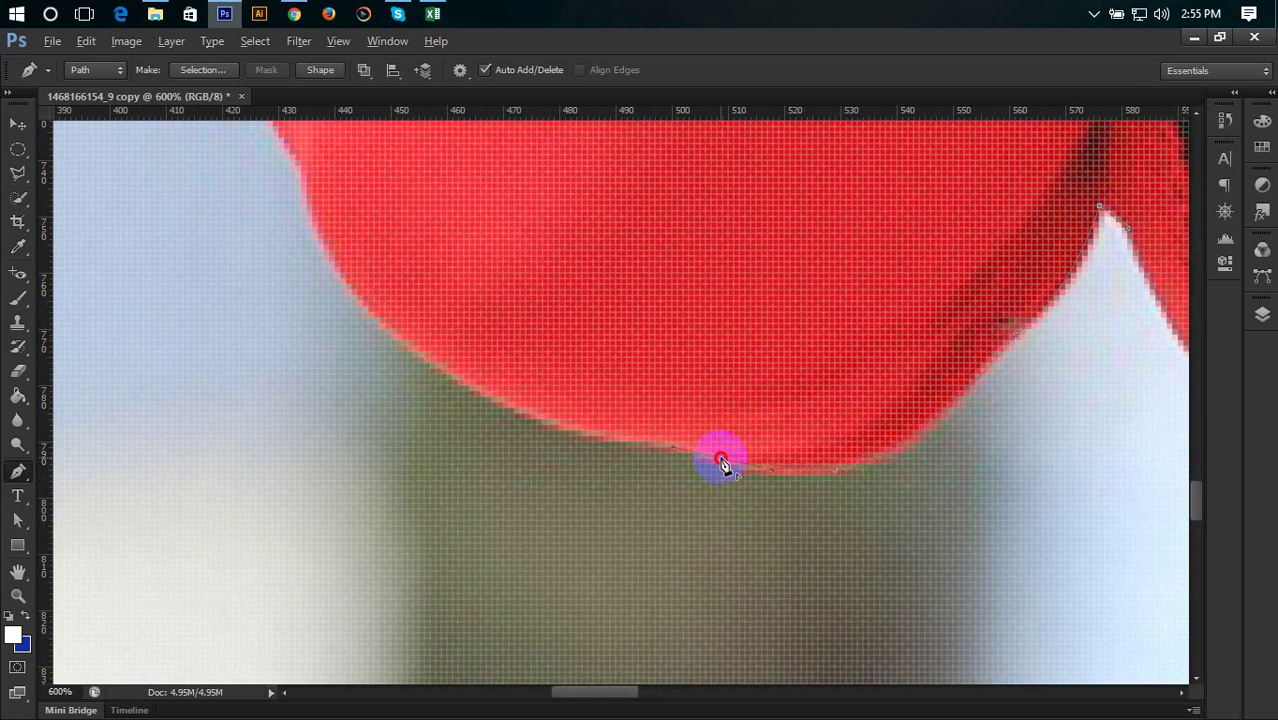
pyautogui.moveTo(592, 436); pyautogui.dragTo(544, 437)
pyautogui.keyDown('alt'); pyautogui.click(593, 436); pyautogui.keyUp('alt')
# Step: Continue the path around and up the sleeve's outer edge, with a sharp turn at the bend
pyautogui.moveTo(450, 390); pyautogui.dragTo(498, 541)
pyautogui.click(376, 414)
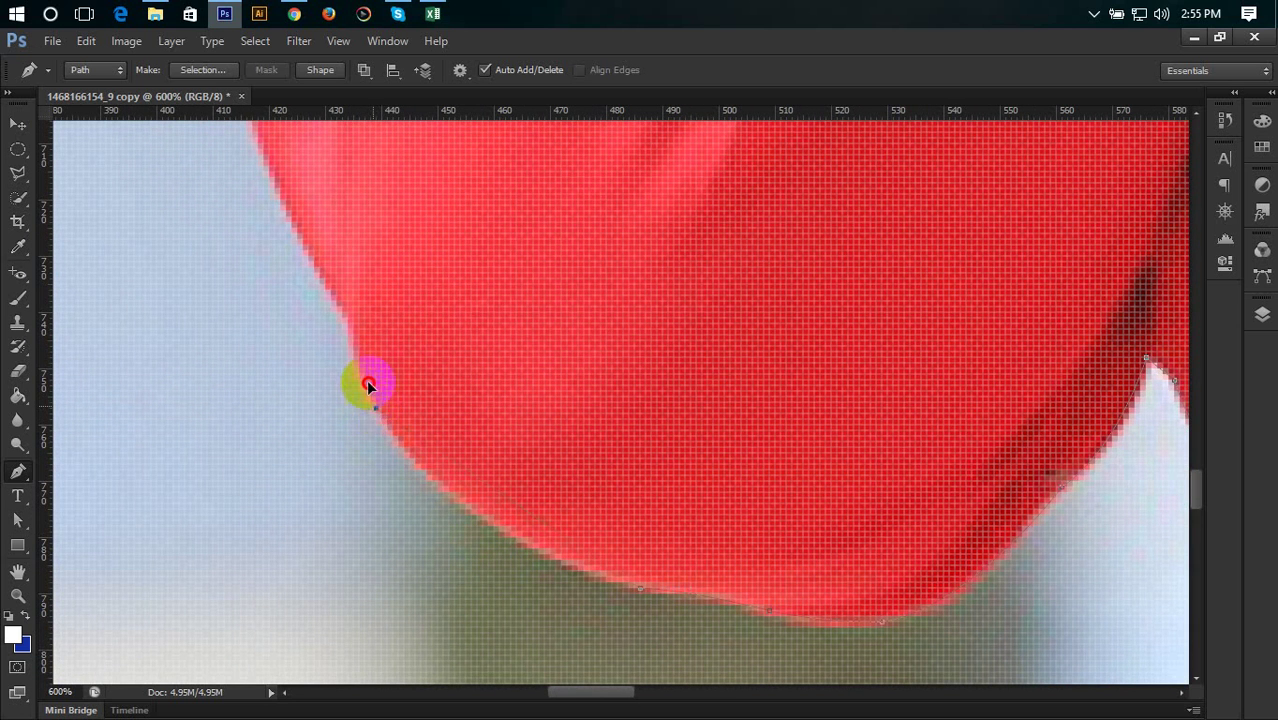
pyautogui.moveTo(297, 287); pyautogui.dragTo(274, 271)
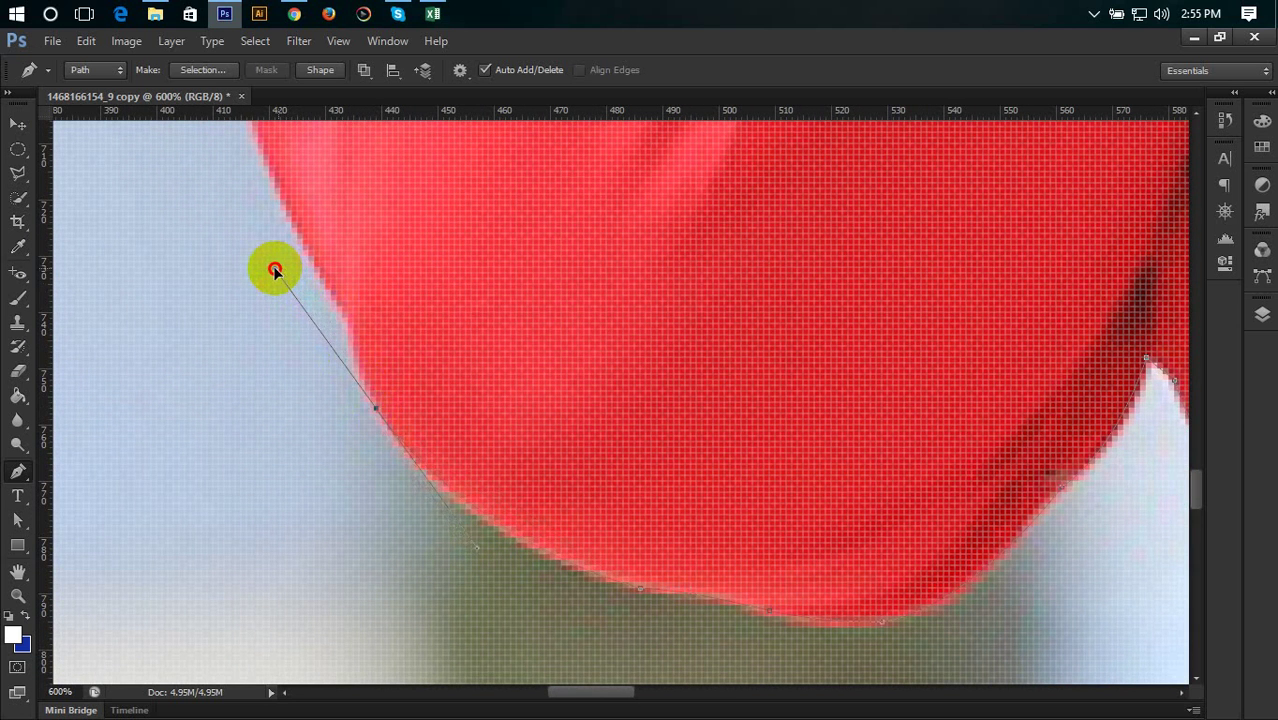
pyautogui.keyDown('alt'); pyautogui.click(376, 410); pyautogui.keyUp('alt')
pyautogui.moveTo(521, 338); pyautogui.dragTo(650, 572)
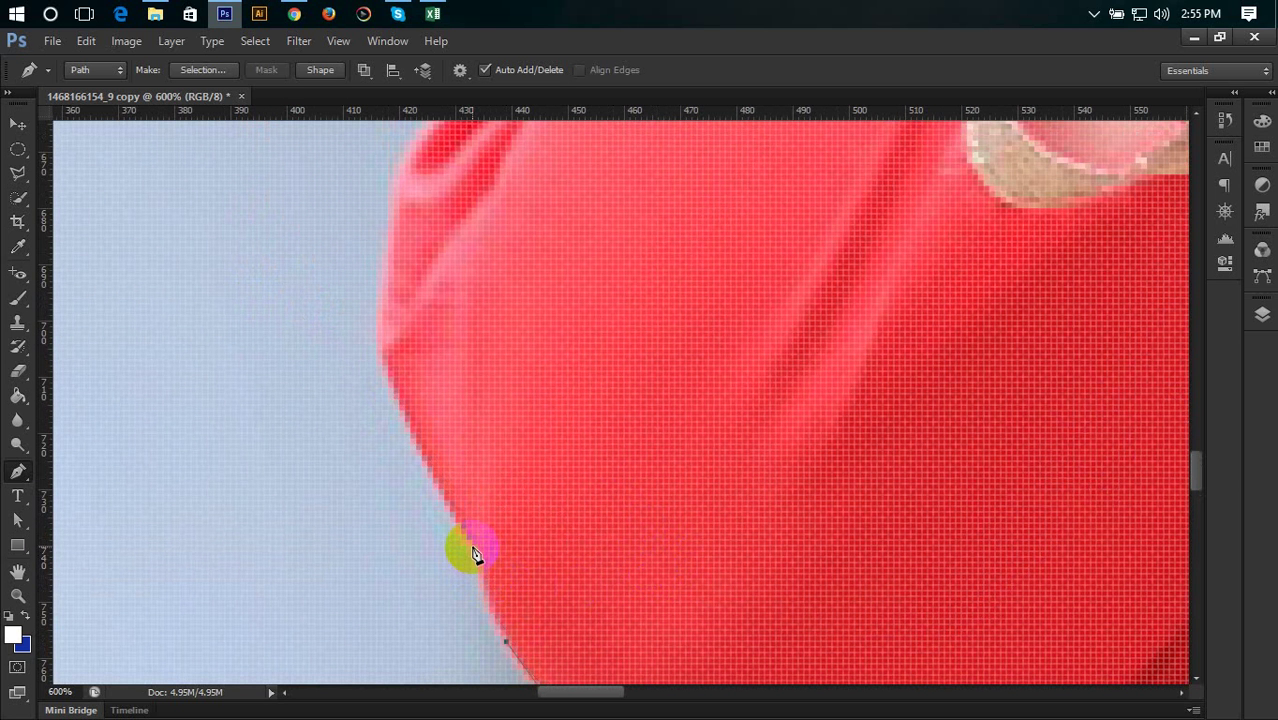
pyautogui.moveTo(470, 545); pyautogui.dragTo(392, 378)
pyautogui.click(383, 370)
pyautogui.moveTo(563, 385); pyautogui.dragTo(508, 557)
pyautogui.moveTo(333, 396); pyautogui.dragTo(361, 228)
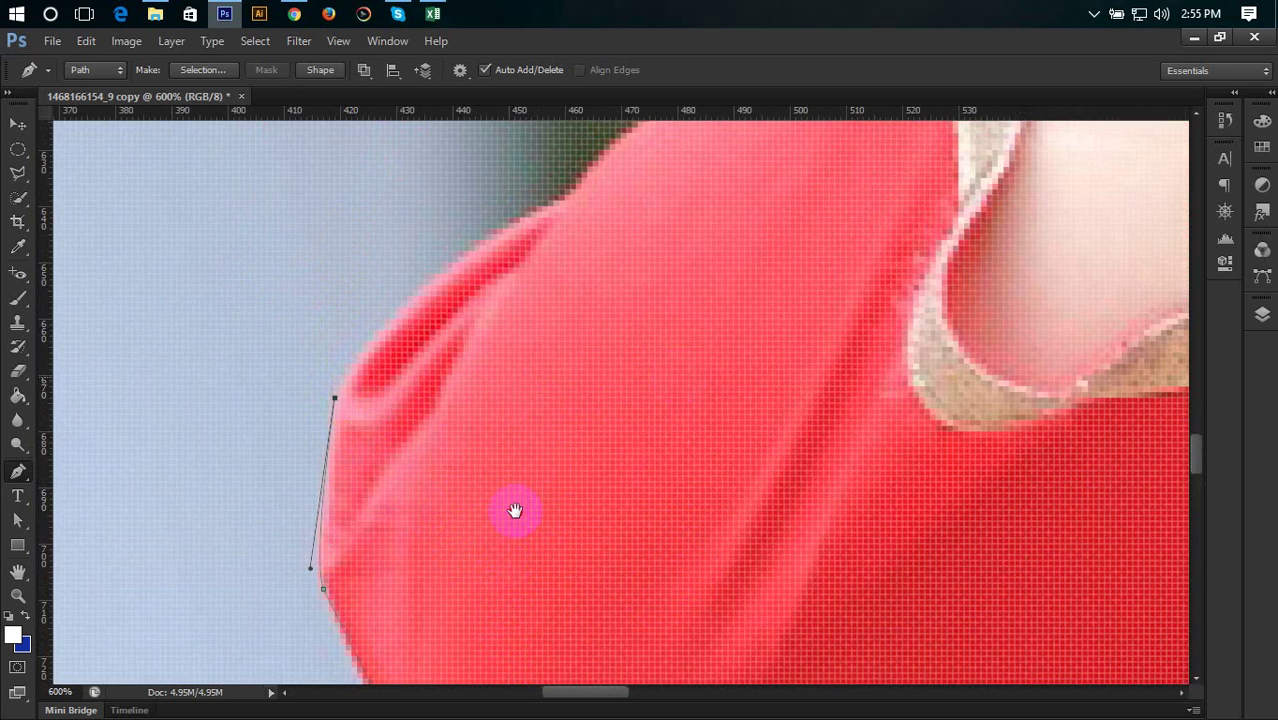
# Step: Curve the path along the shoulder edge of the red top, breaking one anchor's handle
pyautogui.moveTo(513, 508); pyautogui.dragTo(477, 521)
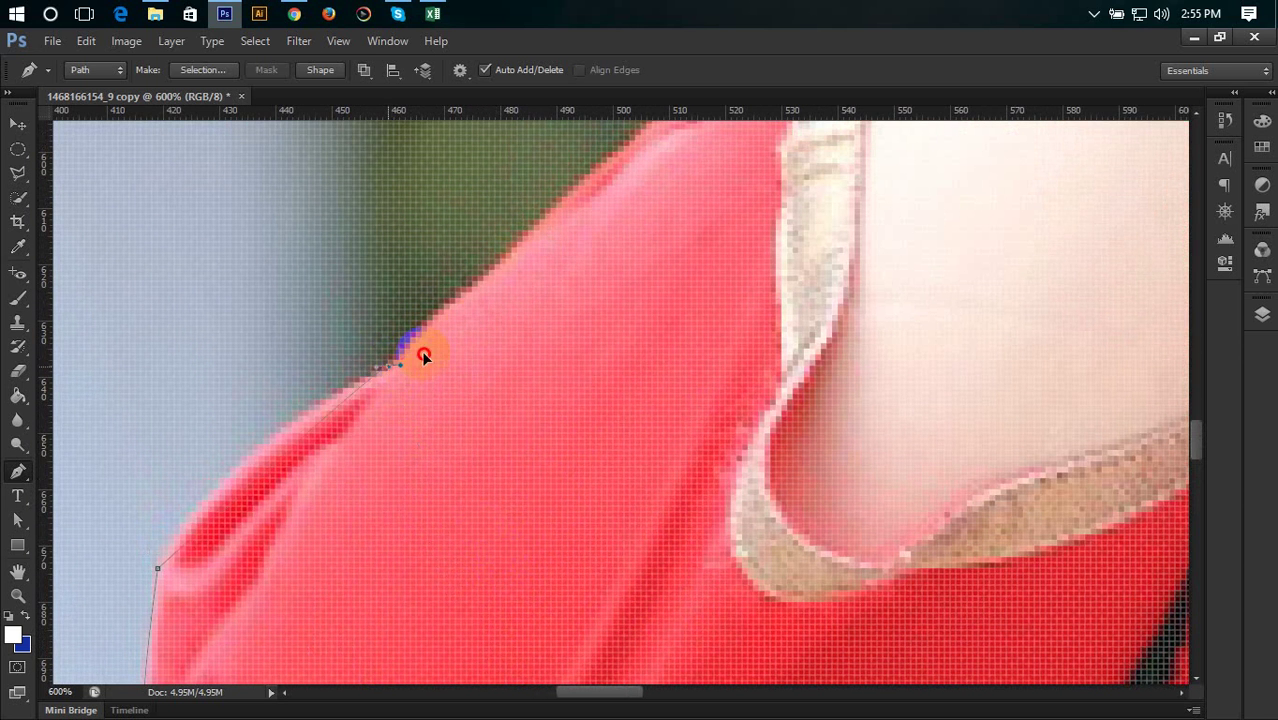
pyautogui.moveTo(424, 356); pyautogui.dragTo(569, 270)
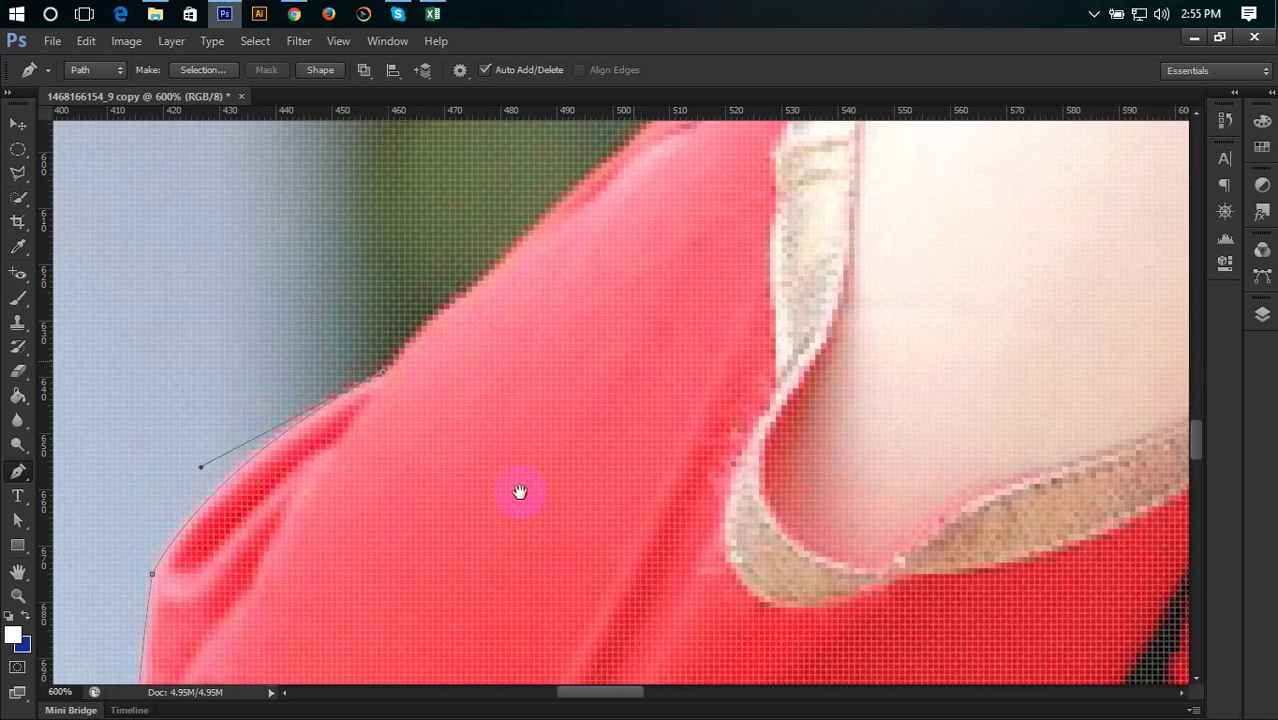
pyautogui.moveTo(519, 494); pyautogui.dragTo(471, 540)
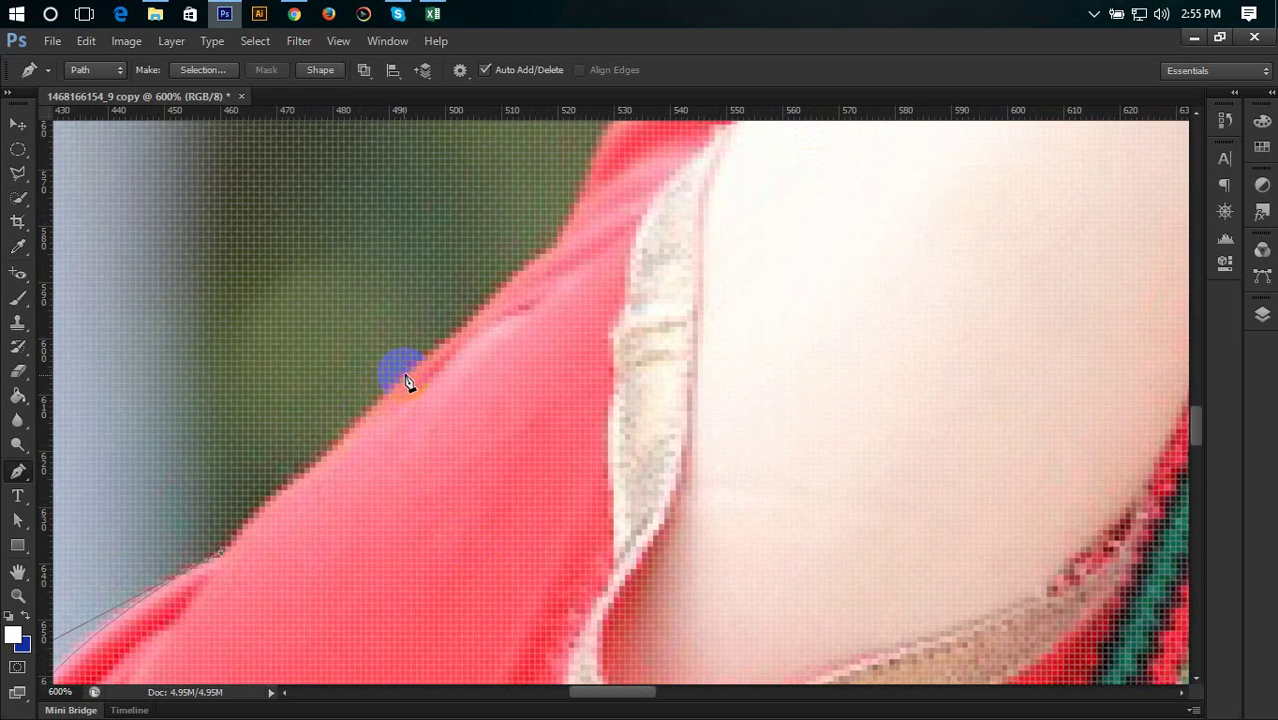
pyautogui.moveTo(490, 373); pyautogui.dragTo(328, 516)
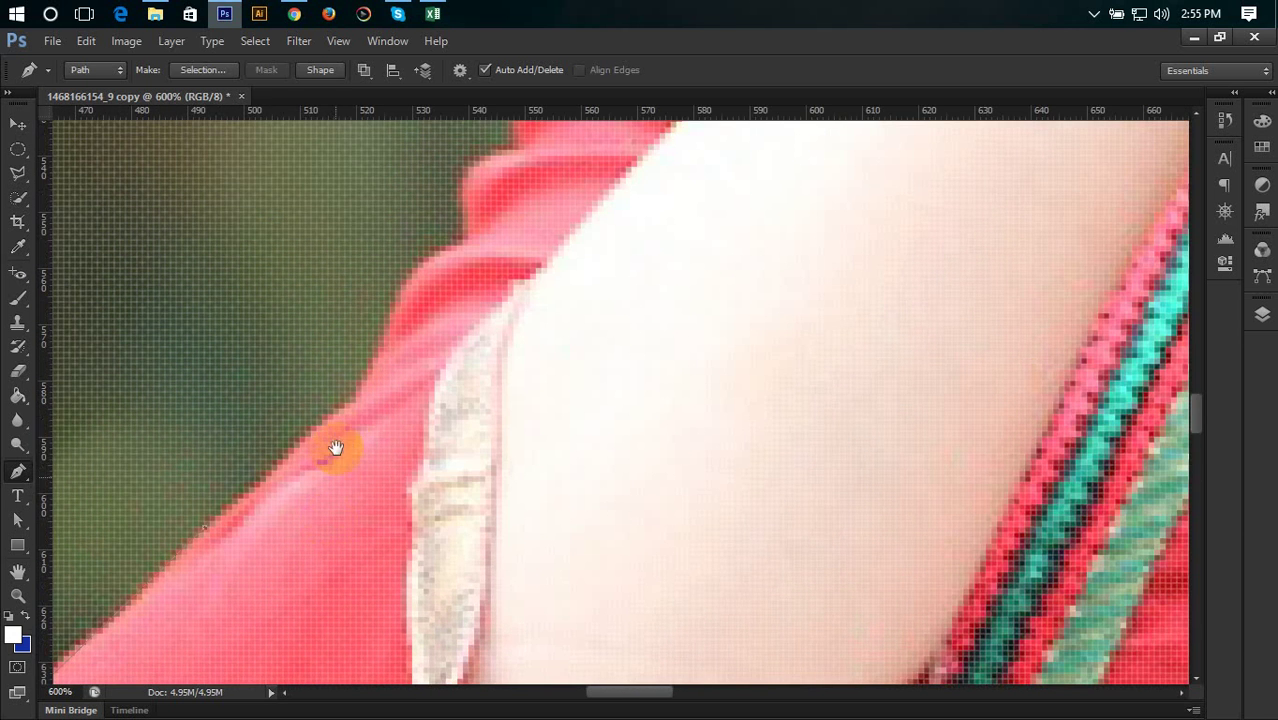
pyautogui.click(362, 405)
pyautogui.moveTo(428, 371); pyautogui.dragTo(419, 508)
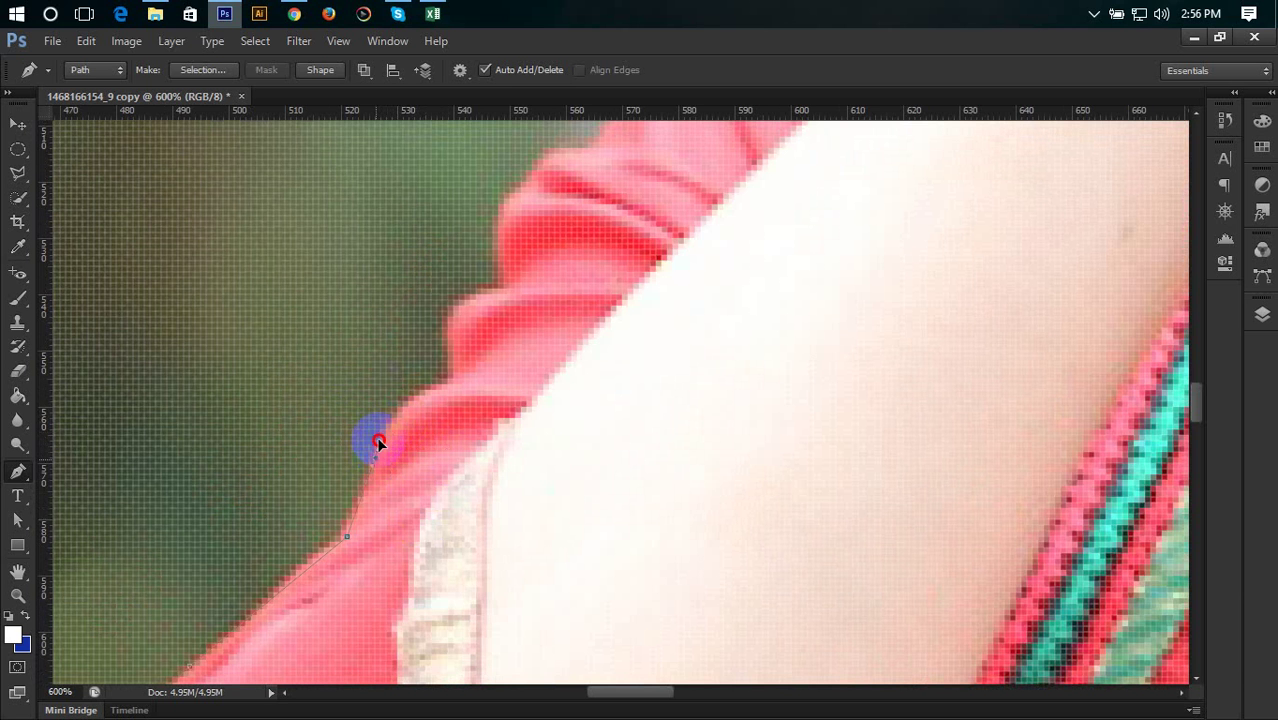
pyautogui.moveTo(380, 408); pyautogui.dragTo(380, 403)
pyautogui.click(375, 459)
pyautogui.moveTo(503, 383); pyautogui.dragTo(448, 522)
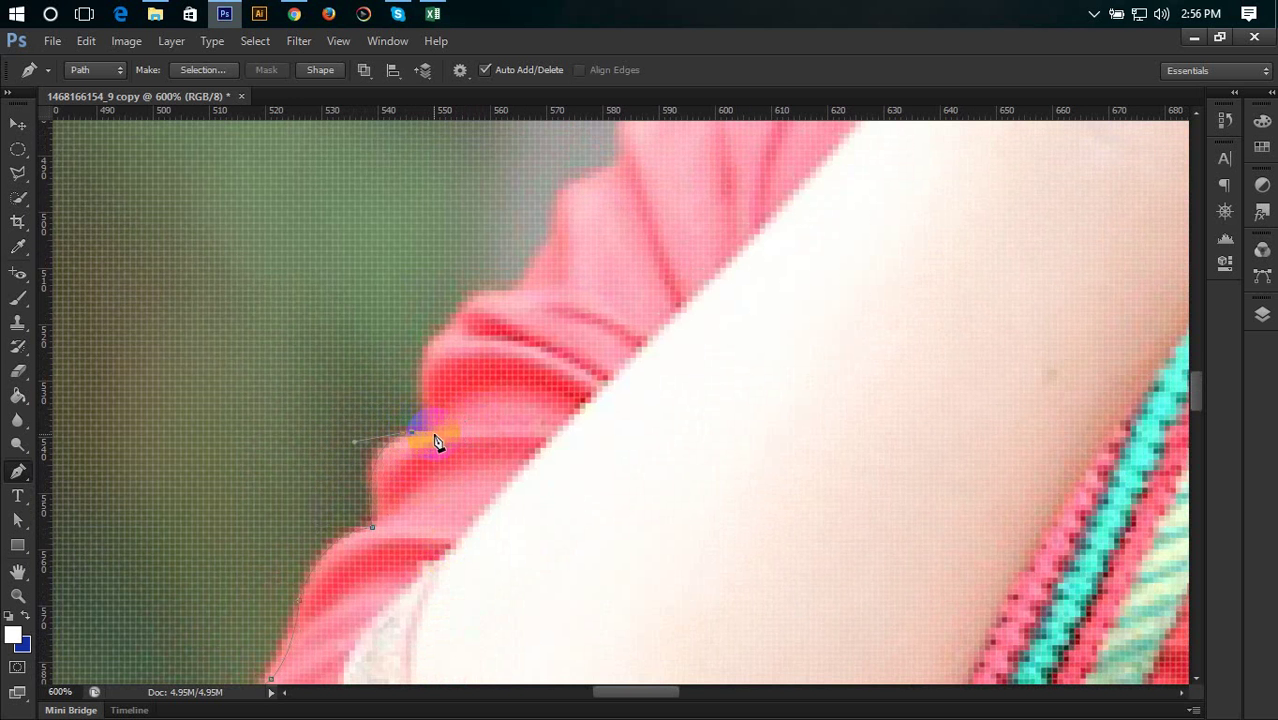
# Step: Follow the red fabric fold further up to where the top meets the neck
pyautogui.moveTo(436, 437); pyautogui.dragTo(412, 473)
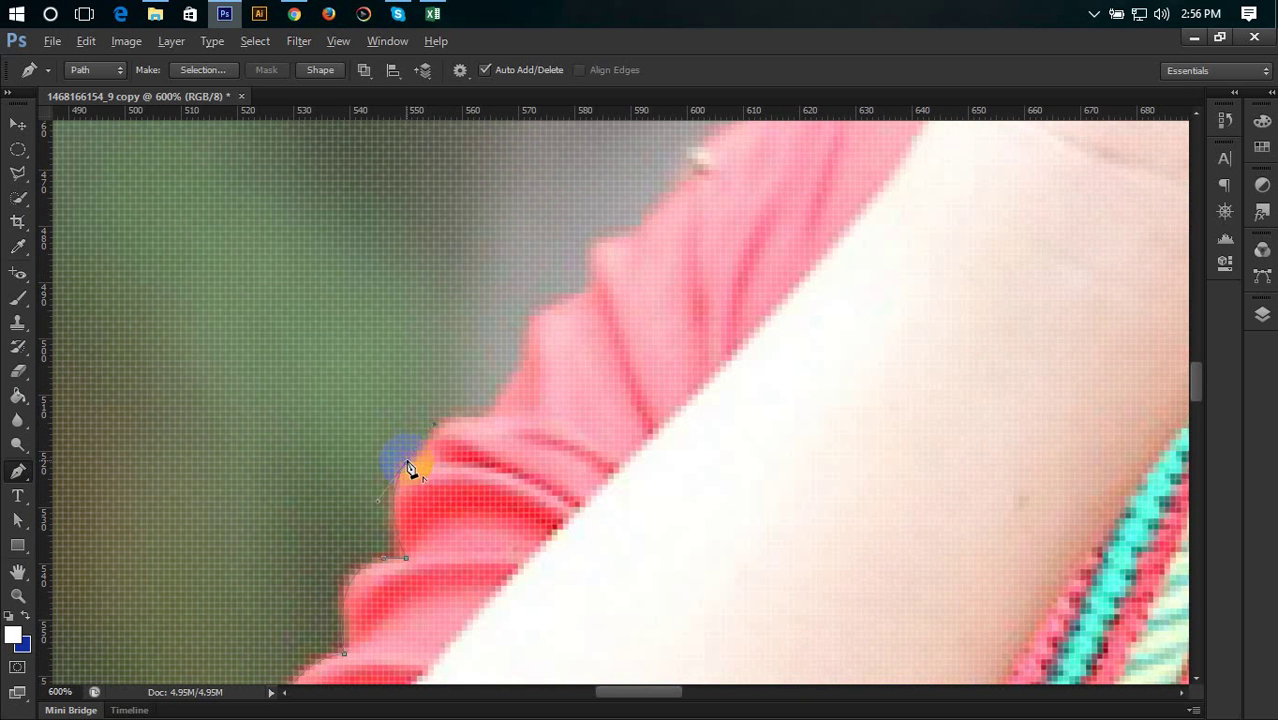
pyautogui.moveTo(522, 436)
pyautogui.mouseDown()
pyautogui.moveTo(476, 526)
pyautogui.moveTo(495, 503)
pyautogui.mouseUp()
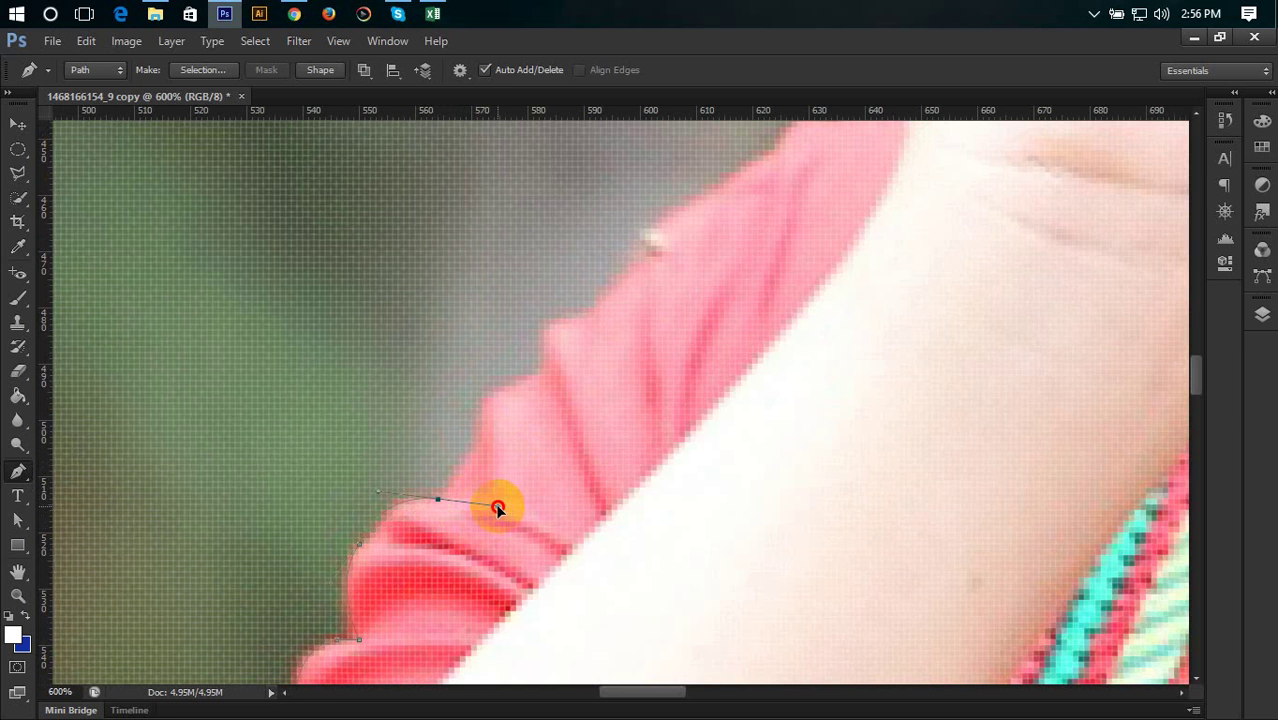
pyautogui.keyDown('alt'); pyautogui.click(437, 498); pyautogui.keyUp('alt')
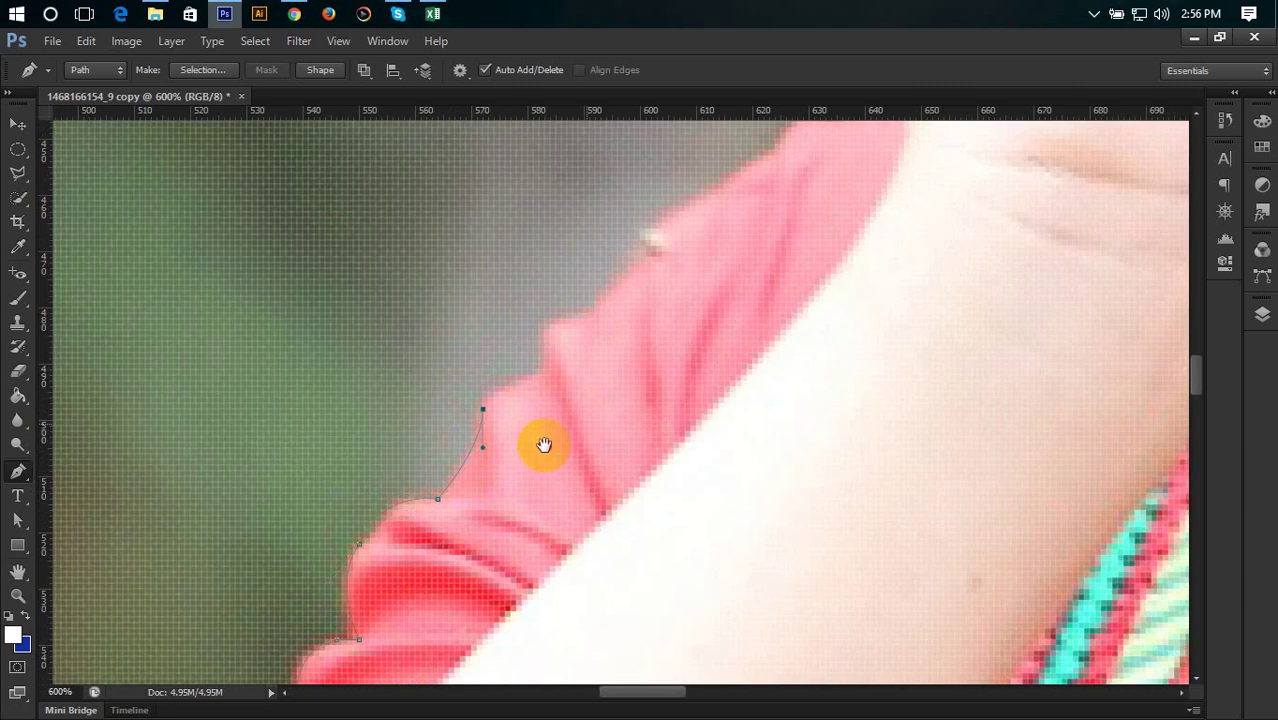
pyautogui.moveTo(582, 426); pyautogui.dragTo(450, 556)
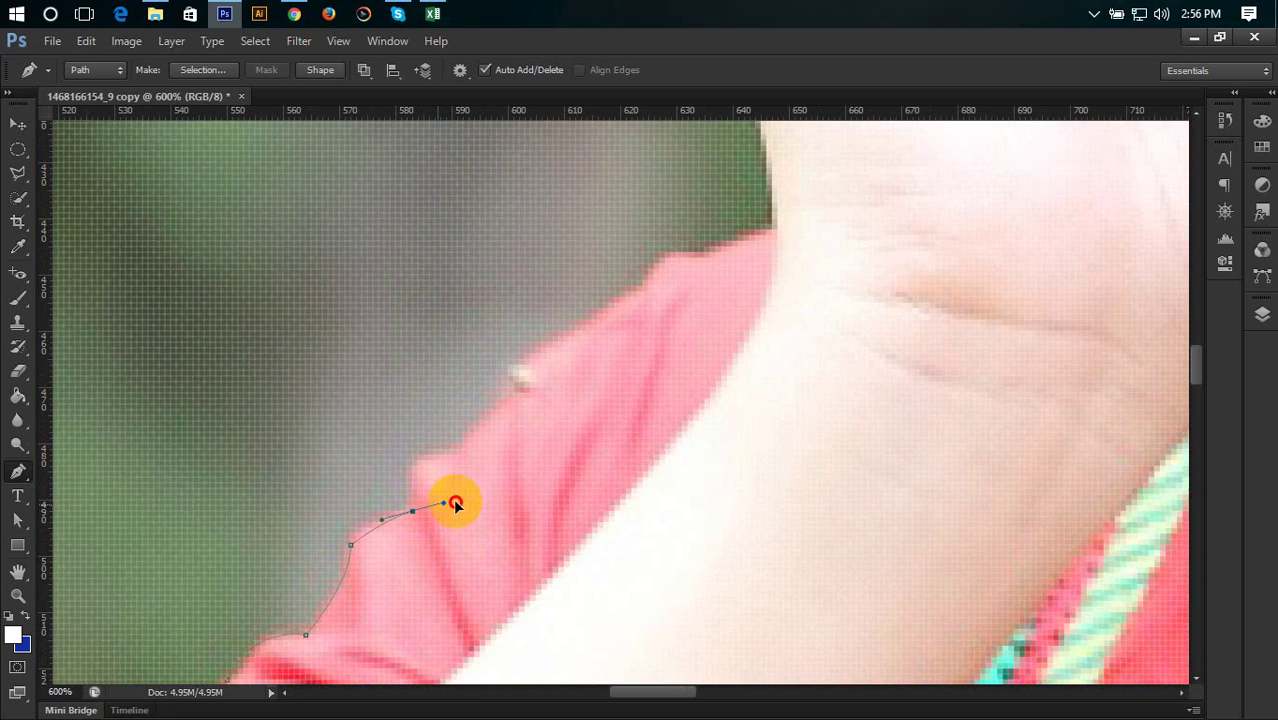
pyautogui.moveTo(412, 515); pyautogui.dragTo(461, 504)
pyautogui.keyDown('alt'); pyautogui.click(412, 512); pyautogui.keyUp('alt')
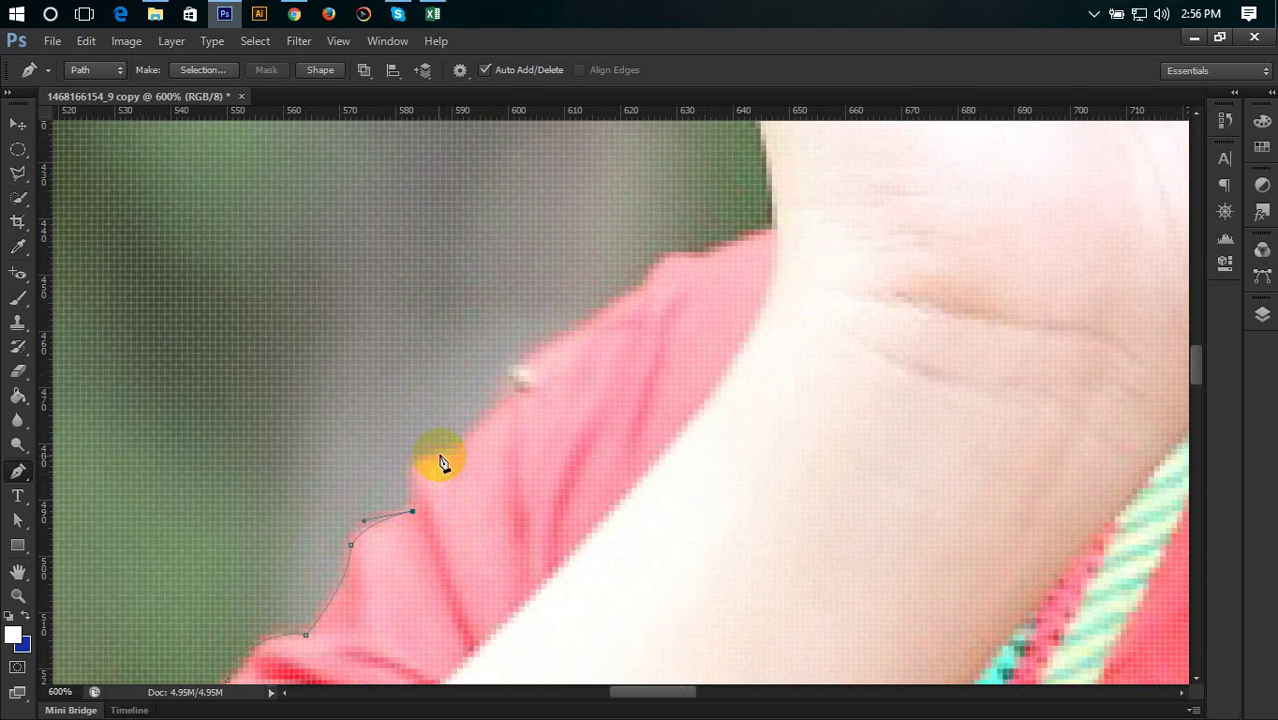
pyautogui.moveTo(441, 456)
pyautogui.mouseDown()
pyautogui.moveTo(488, 455)
pyautogui.moveTo(457, 455)
pyautogui.mouseUp()
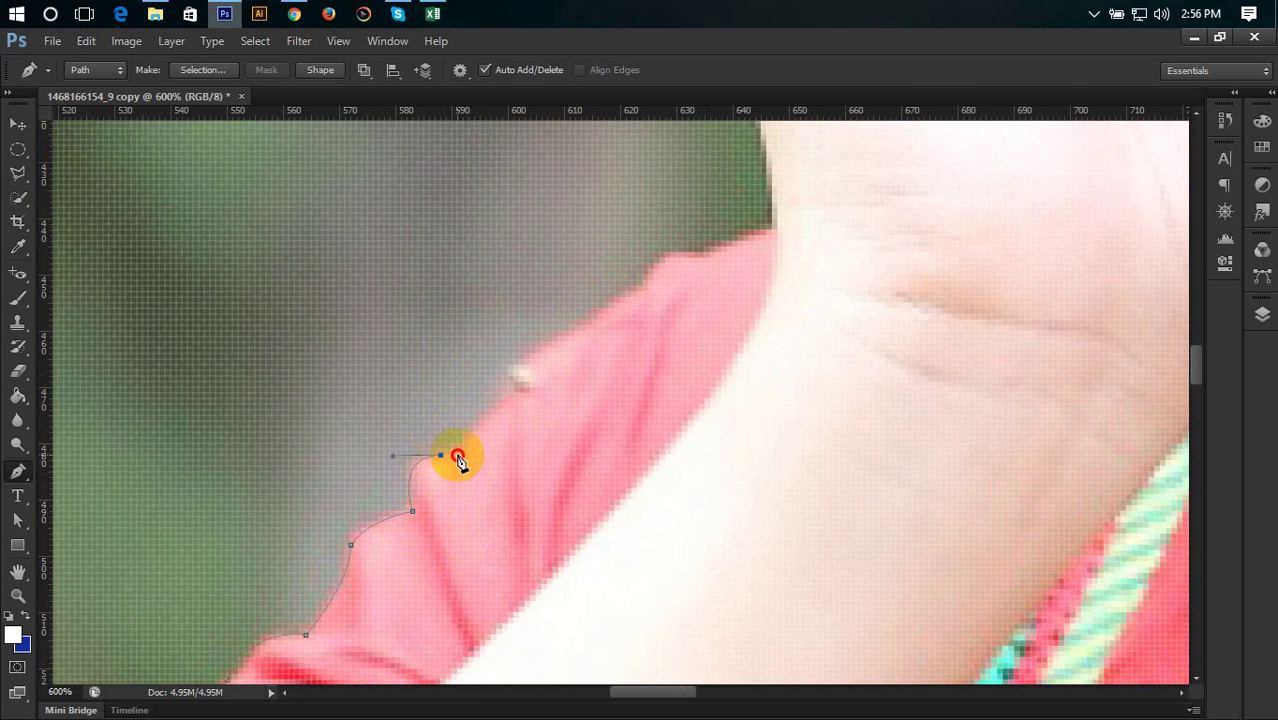
pyautogui.click(518, 386)
pyautogui.scroll(3, 408, 590)
pyautogui.hscroll(-3, 408, 590)
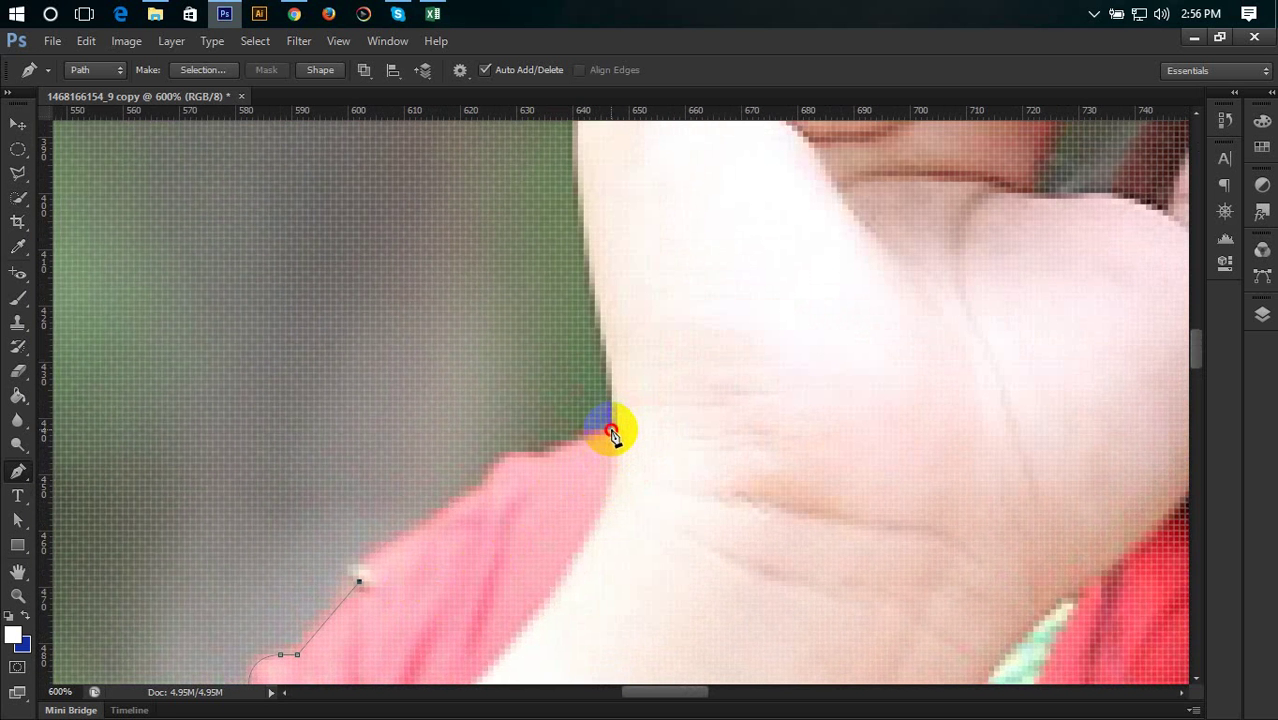
# Step: Extend the Pen path from the neck up the edge of the thumb
pyautogui.moveTo(612, 432); pyautogui.dragTo(793, 373)
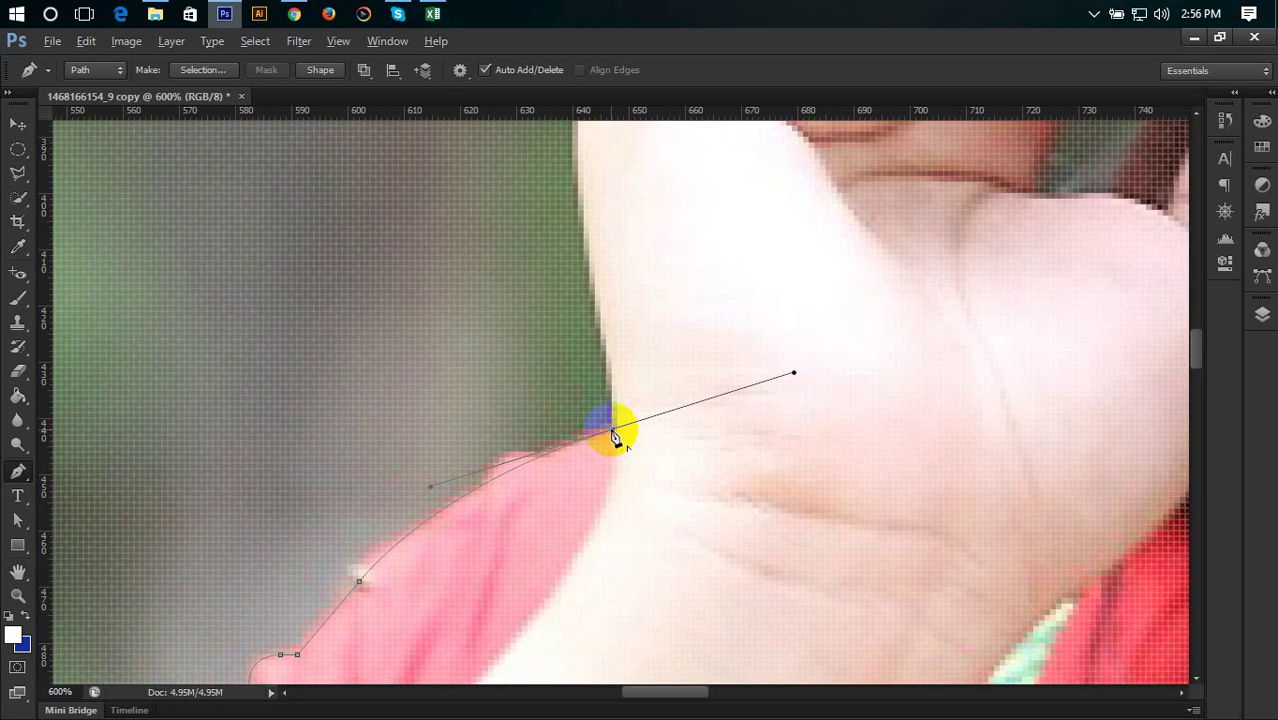
pyautogui.scroll(3, 724, 450)
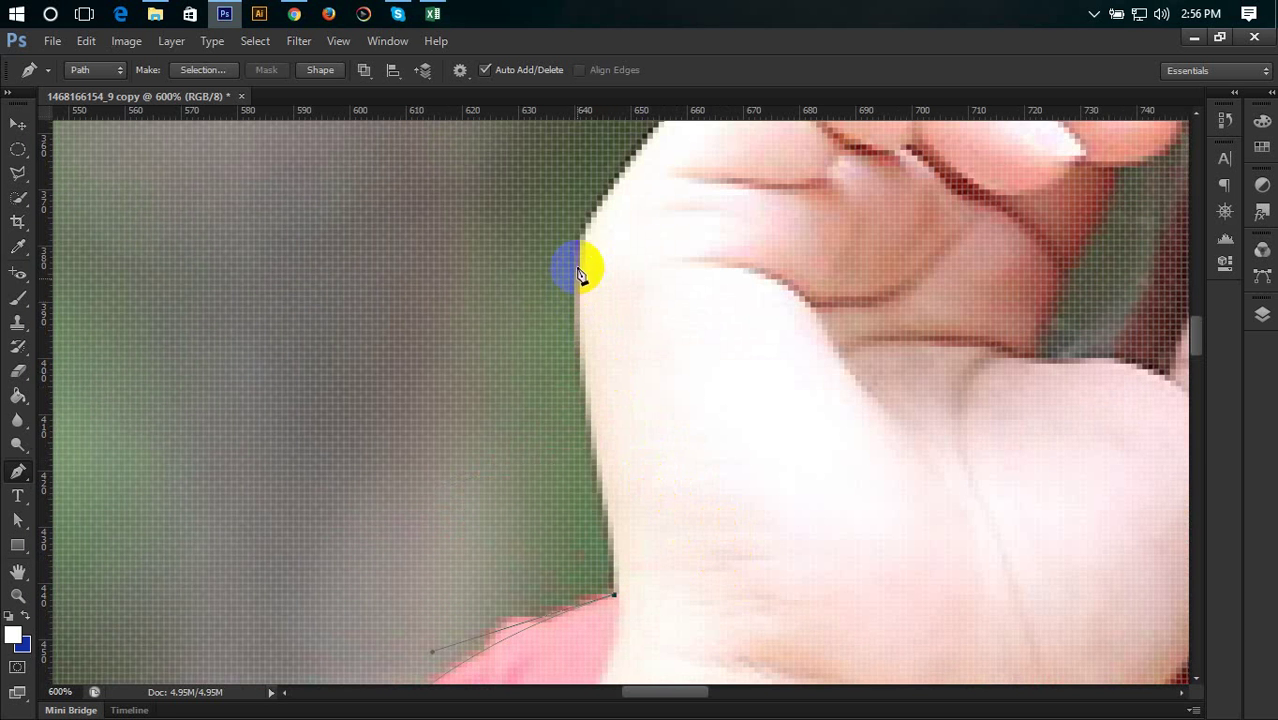
pyautogui.moveTo(580, 245); pyautogui.dragTo(591, 189)
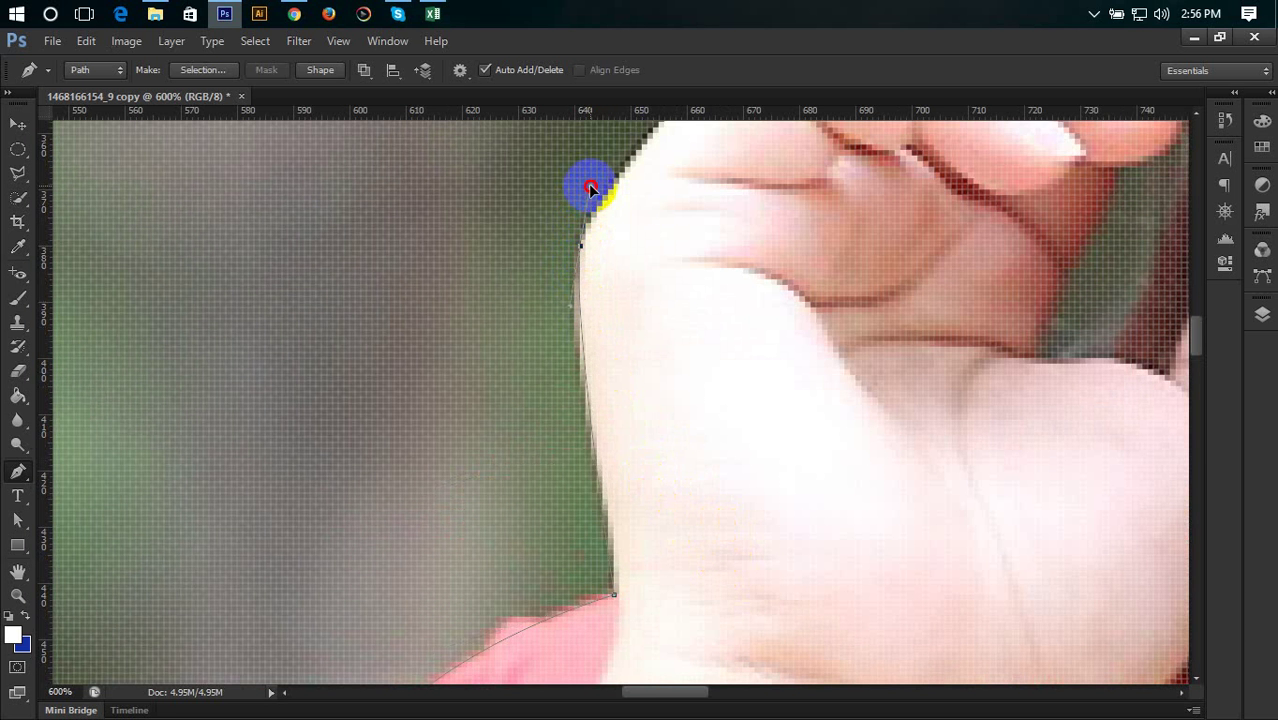
pyautogui.keyDown('alt'); pyautogui.click(580, 245); pyautogui.keyUp('alt')
pyautogui.scroll(2, 660, 262)
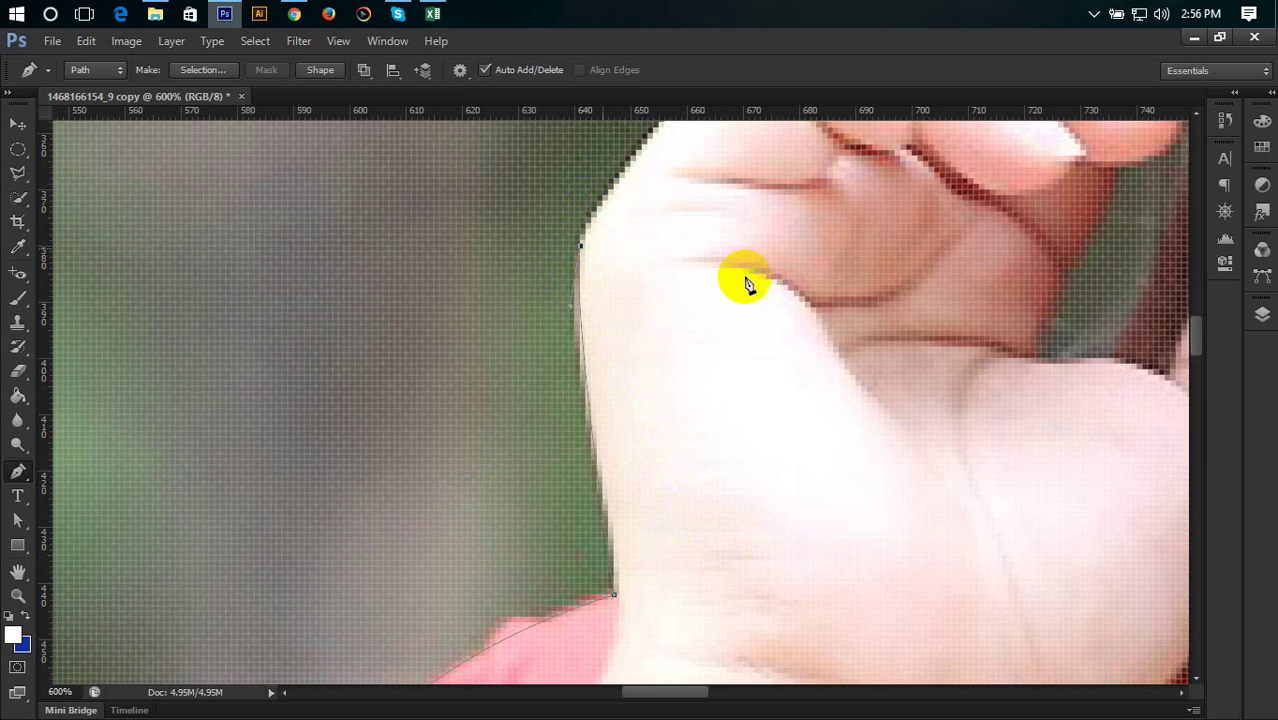
pyautogui.hscroll(4, 630, 400)
pyautogui.scroll(3, 515, 533)
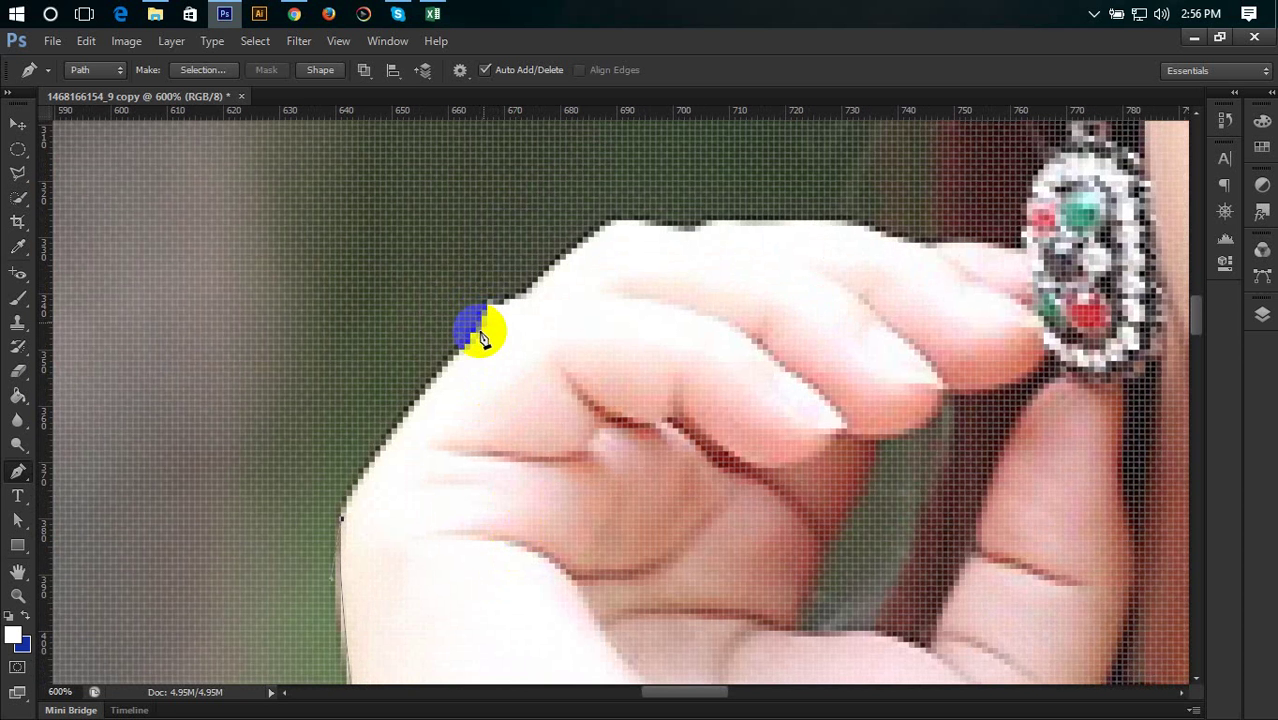
# Step: Curve the path along the knuckles and the tops of the fingers toward the earring
pyautogui.moveTo(477, 336); pyautogui.dragTo(559, 250)
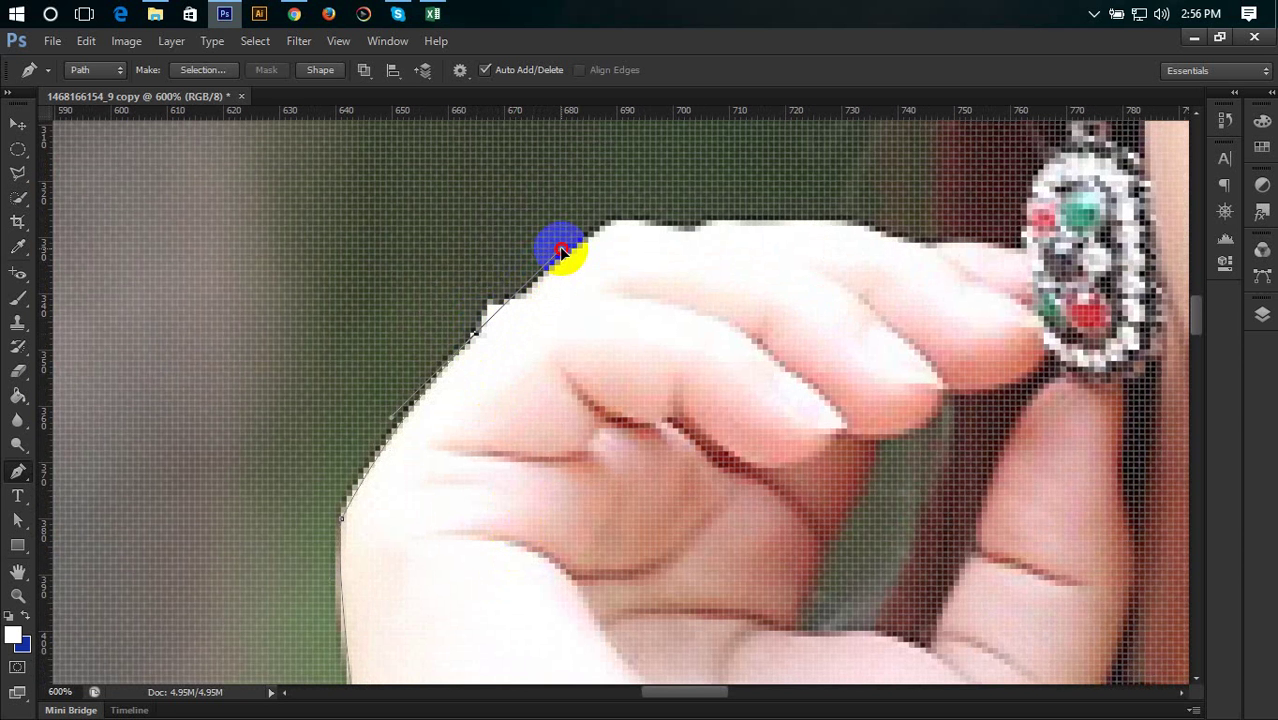
pyautogui.moveTo(656, 333); pyautogui.dragTo(442, 464)
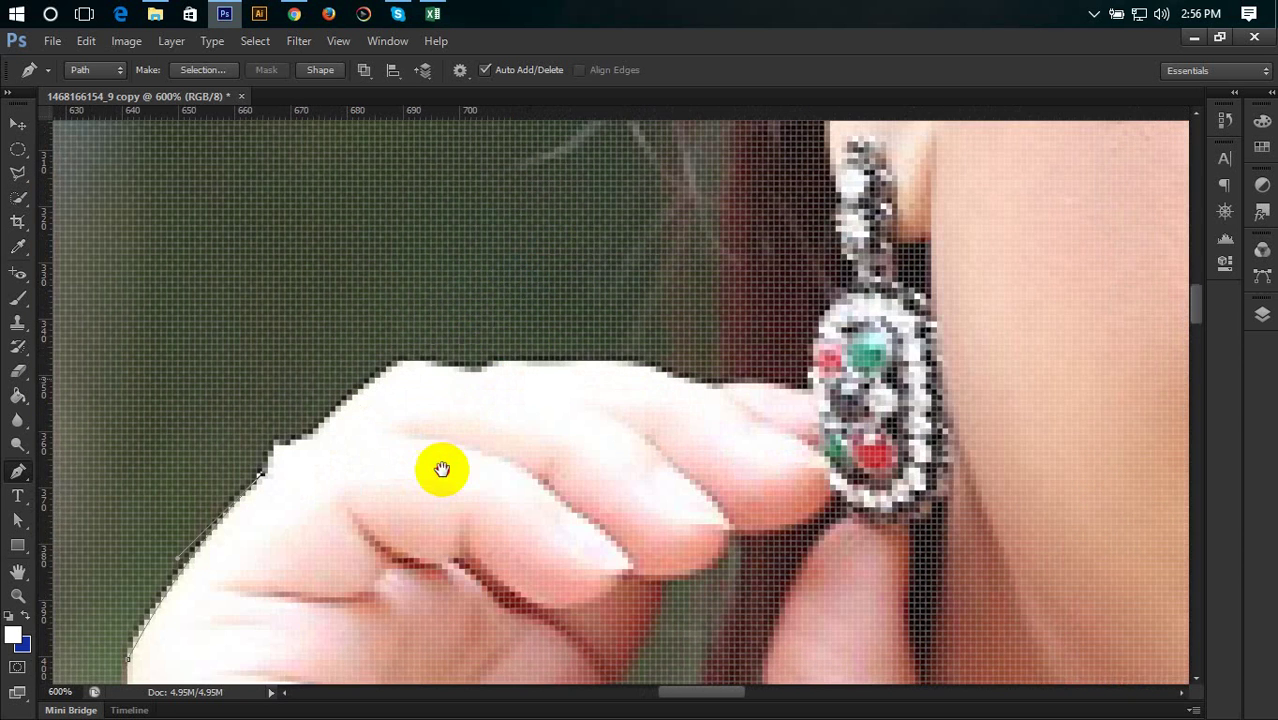
pyautogui.moveTo(395, 371); pyautogui.dragTo(428, 343)
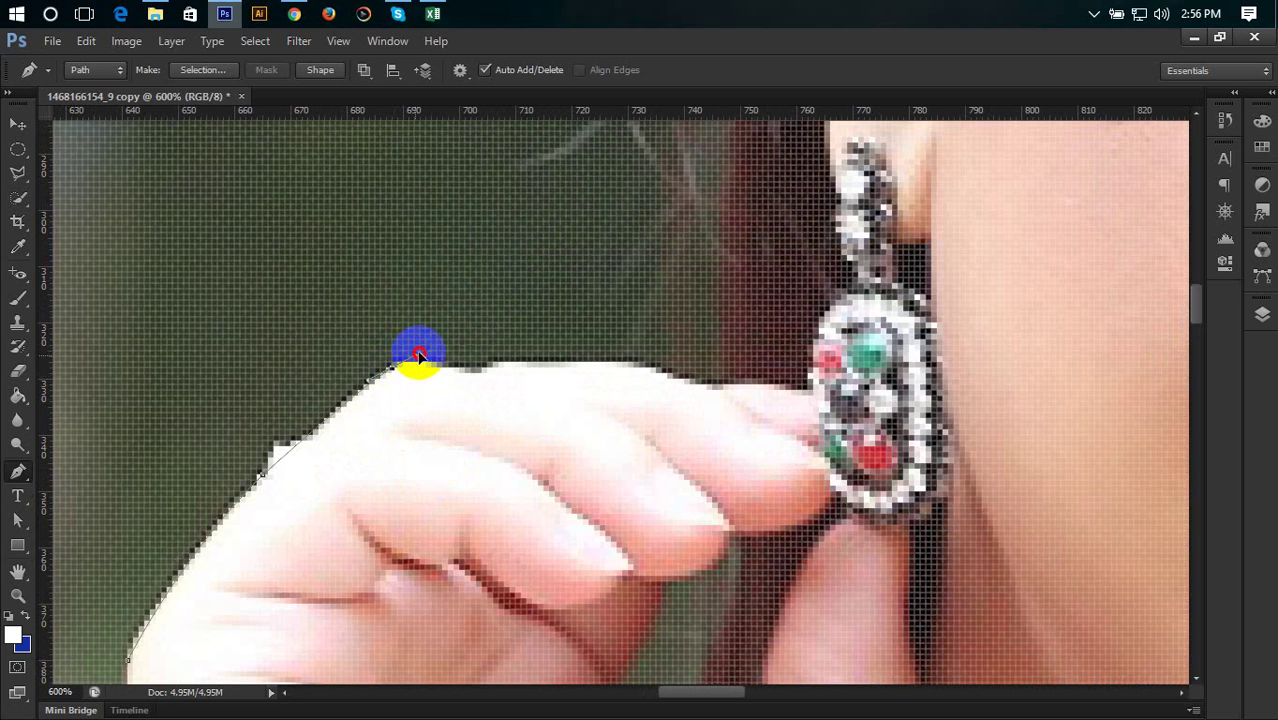
pyautogui.keyDown('alt'); pyautogui.click(395, 369); pyautogui.keyUp('alt')
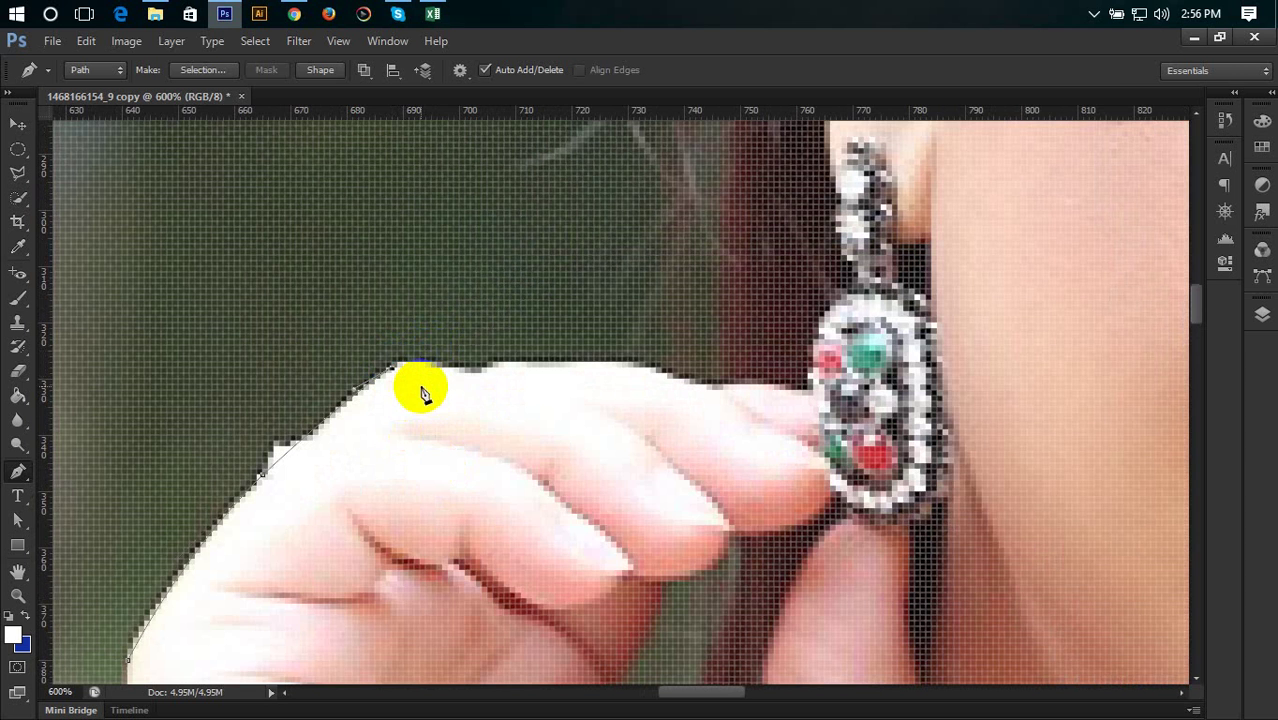
pyautogui.scroll(2, 340, 500)
pyautogui.hscroll(3, 340, 500)
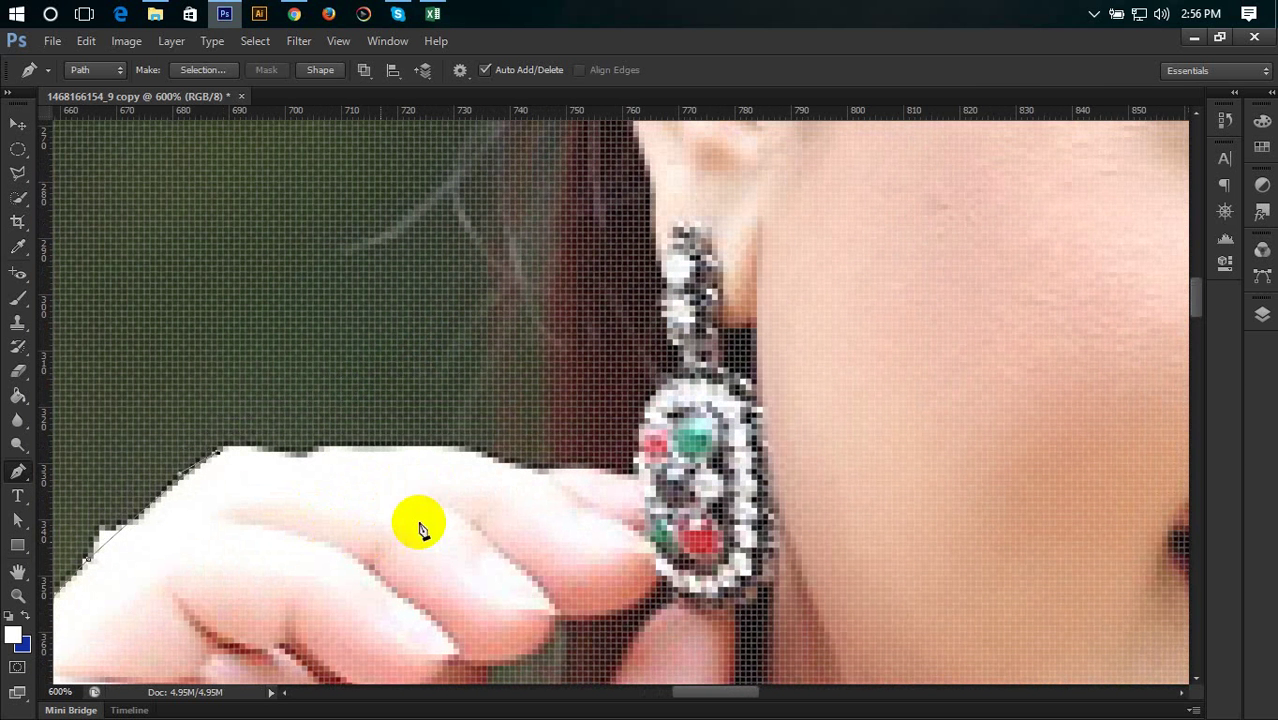
pyautogui.click(451, 453)
pyautogui.moveTo(452, 450); pyautogui.dragTo(552, 463)
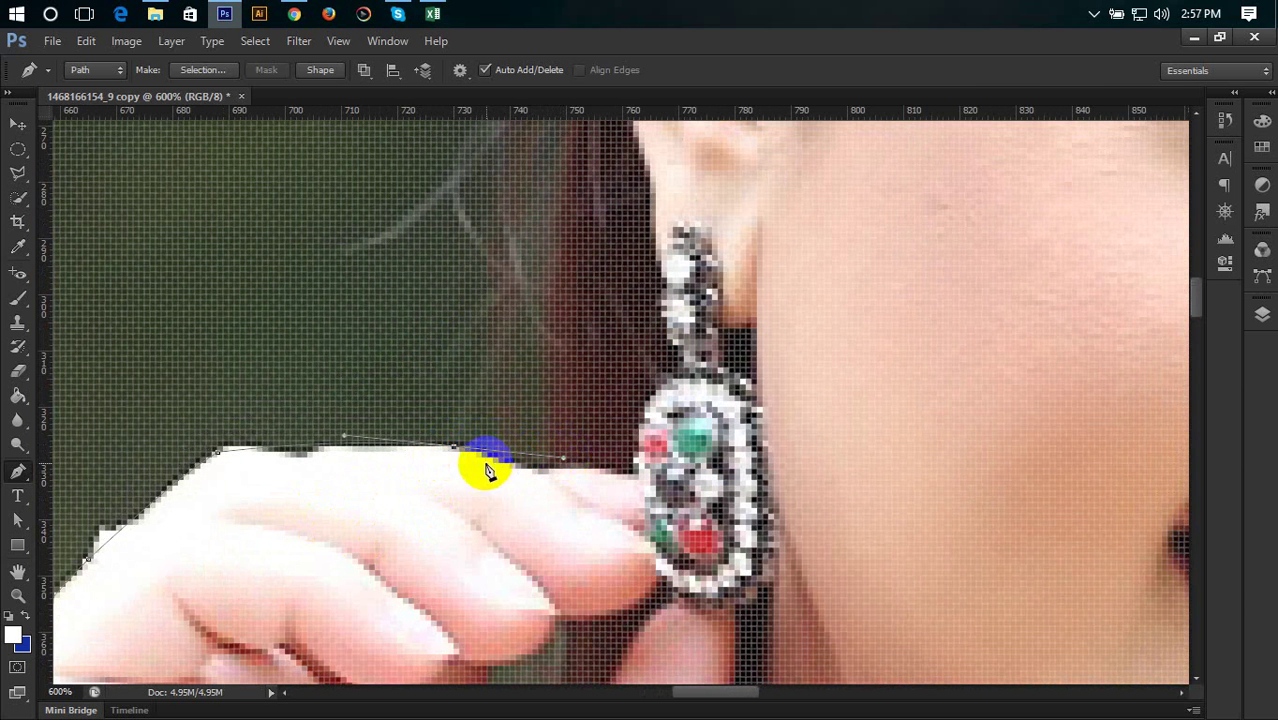
pyautogui.moveTo(457, 455)
pyautogui.mouseDown()
pyautogui.moveTo(570, 488)
pyautogui.moveTo(555, 478)
pyautogui.mouseUp()
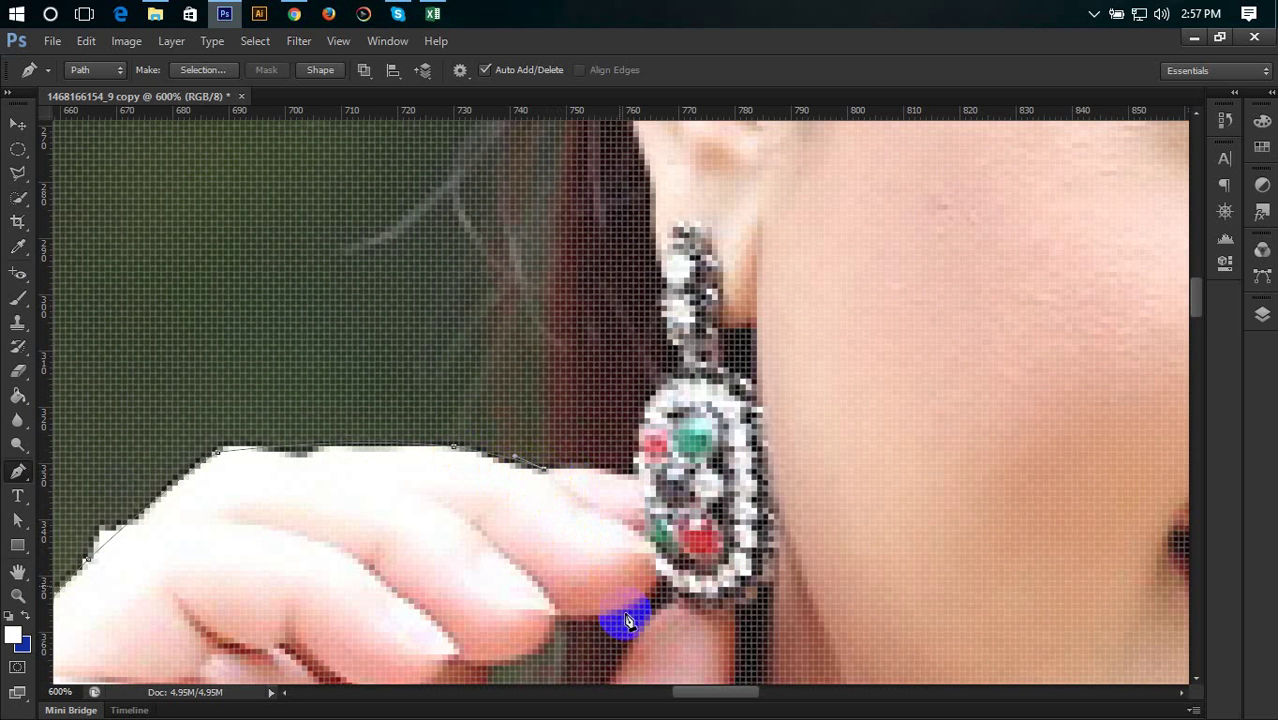
# Step: Zoom in on the ear and run the path from the fingers up past the ear
pyautogui.hotkey('ctrl', '-')
pyautogui.hotkey('ctrl', '-')
pyautogui.hotkey('ctrl', '-')
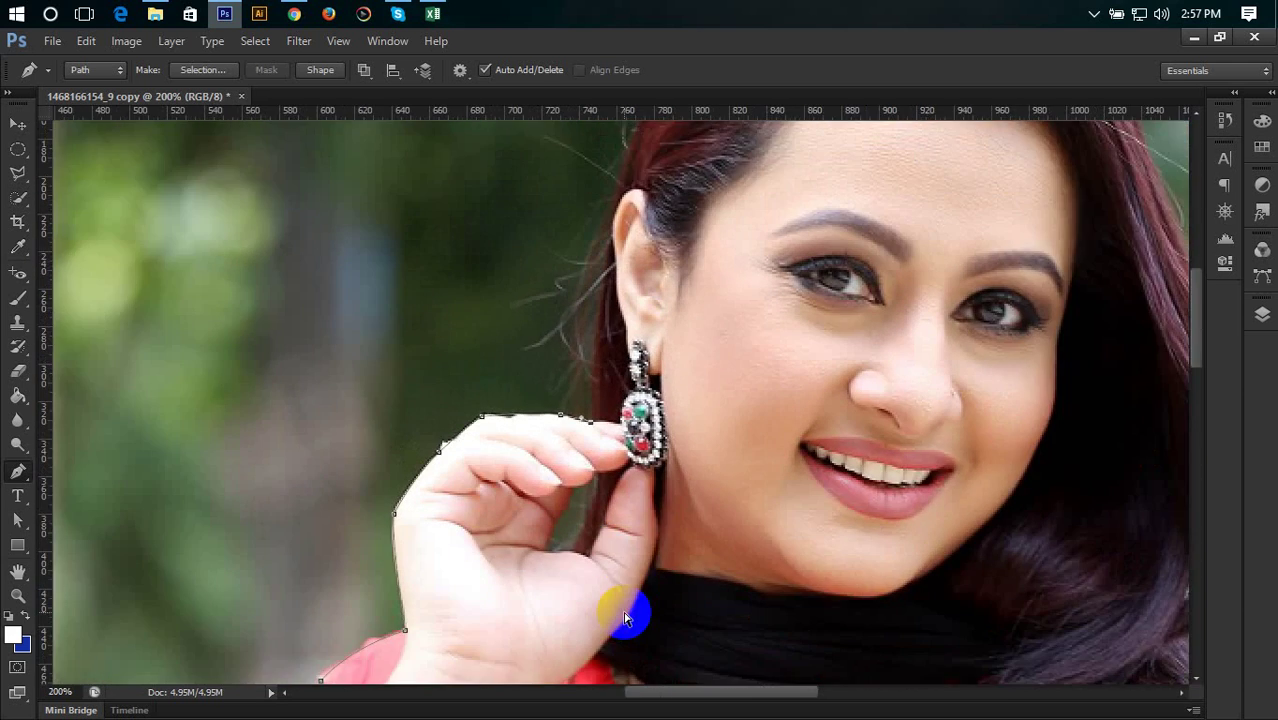
pyautogui.hotkey('ctrl', '-')
pyautogui.hotkey('ctrl', '+')
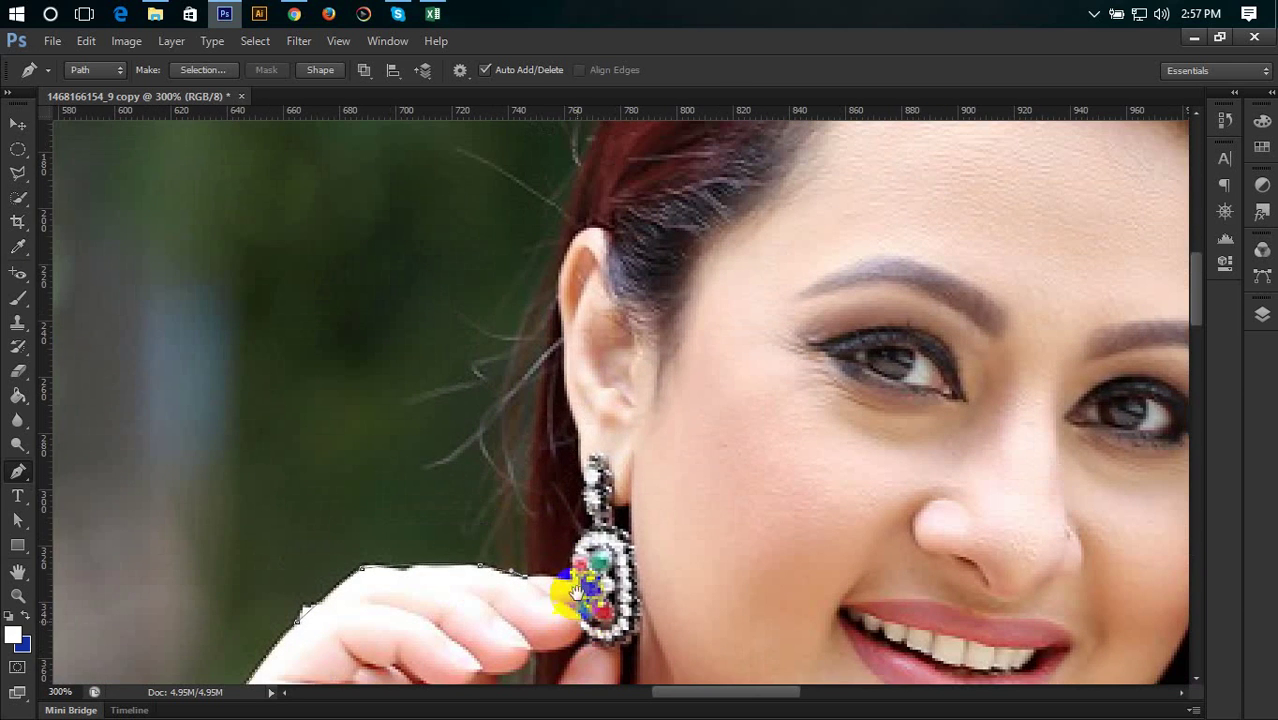
pyautogui.moveTo(561, 244); pyautogui.dragTo(588, 162)
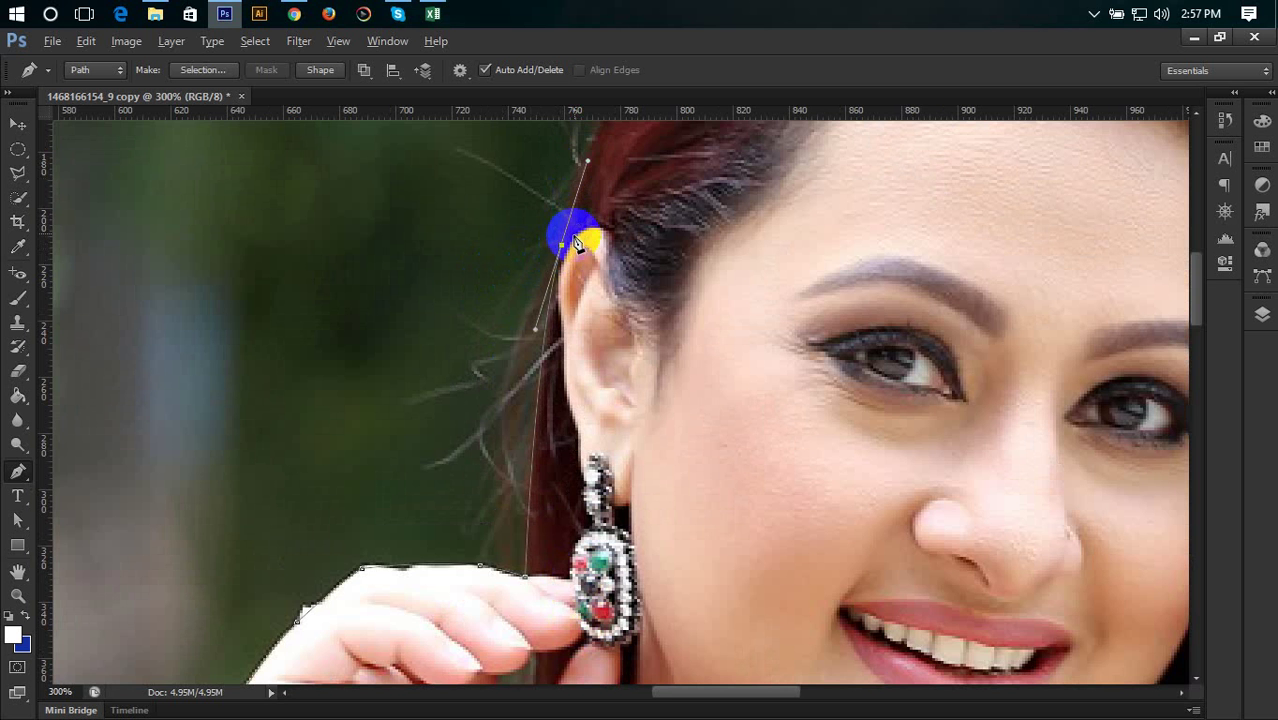
# Step: Trace the path up the side of the hair to the top of the head
pyautogui.moveTo(703, 245)
pyautogui.mouseDown()
pyautogui.moveTo(364, 652)
pyautogui.moveTo(419, 614)
pyautogui.mouseUp()
pyautogui.click(376, 360)
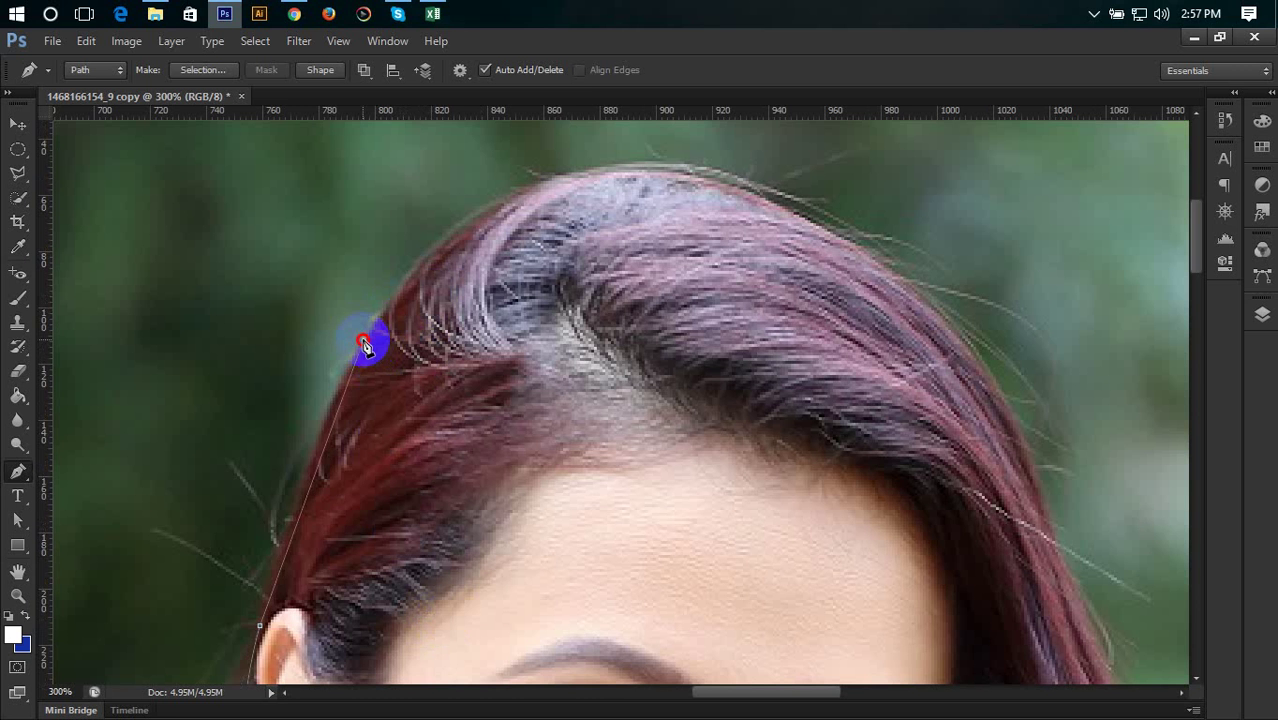
pyautogui.moveTo(364, 344); pyautogui.dragTo(419, 261)
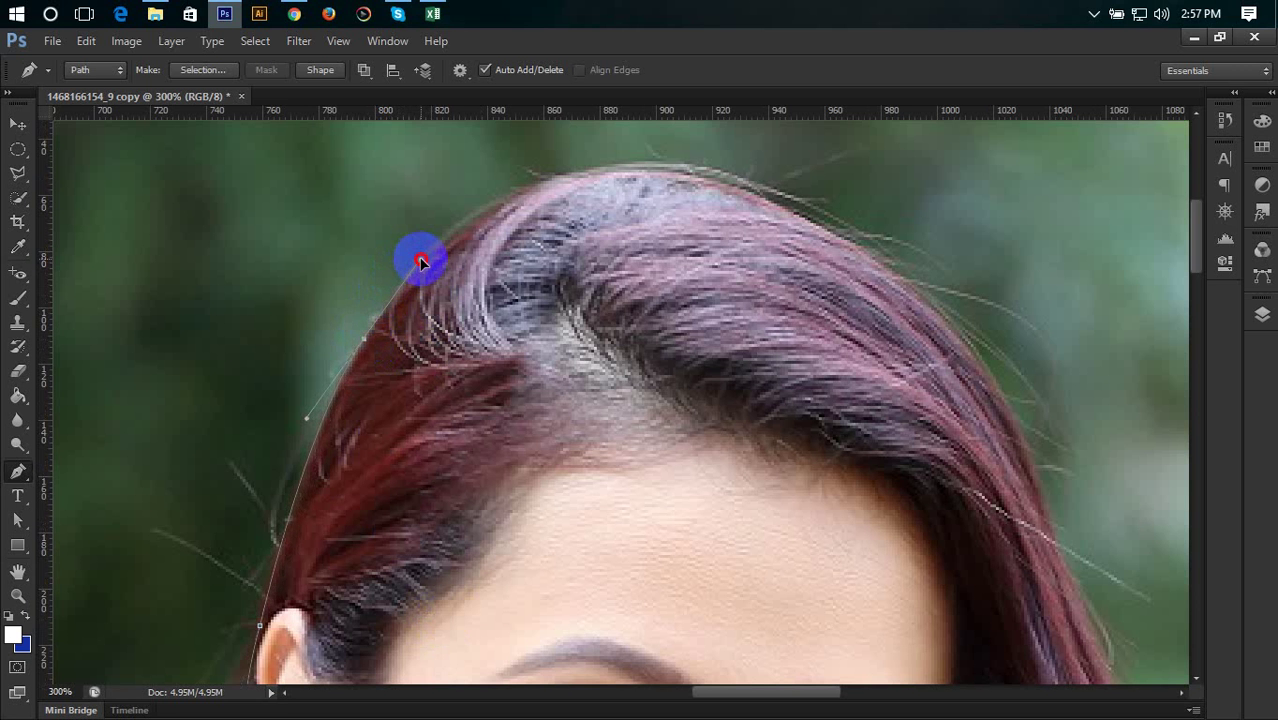
pyautogui.keyDown('alt'); pyautogui.click(368, 343); pyautogui.keyUp('alt')
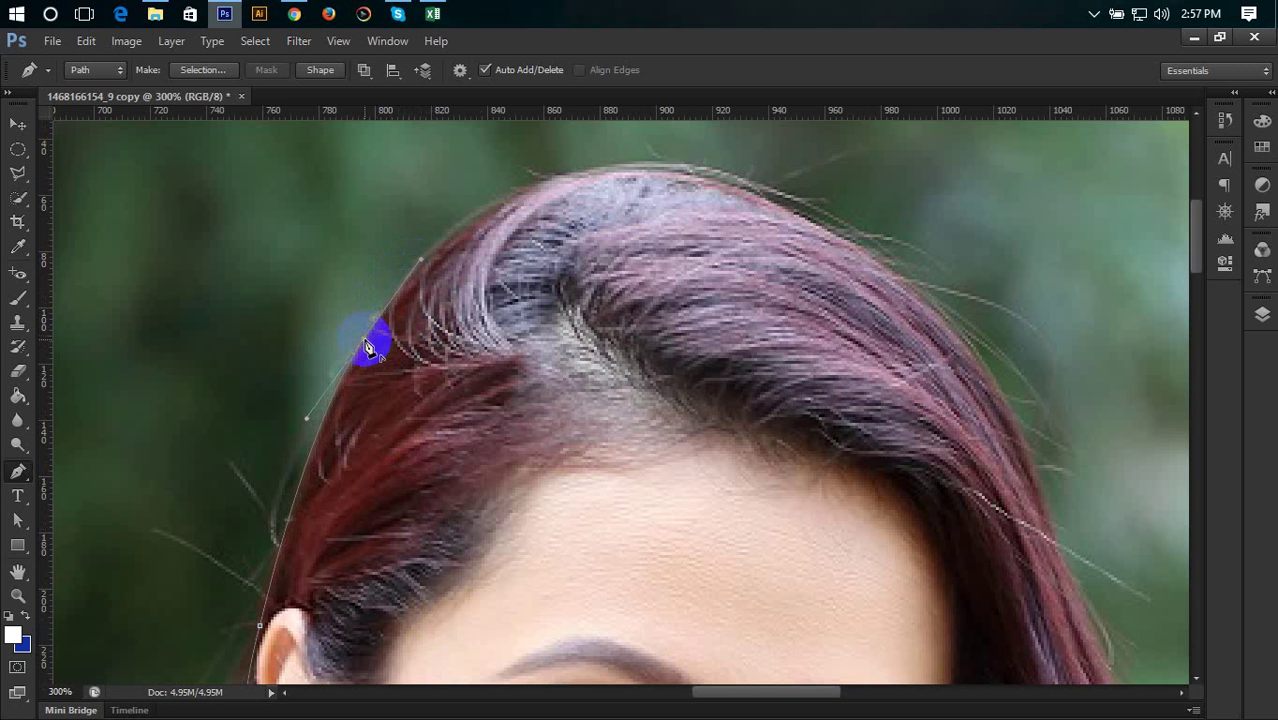
pyautogui.moveTo(686, 188)
pyautogui.mouseDown()
pyautogui.moveTo(697, 177)
pyautogui.moveTo(974, 175)
pyautogui.moveTo(950, 183)
pyautogui.mouseUp()
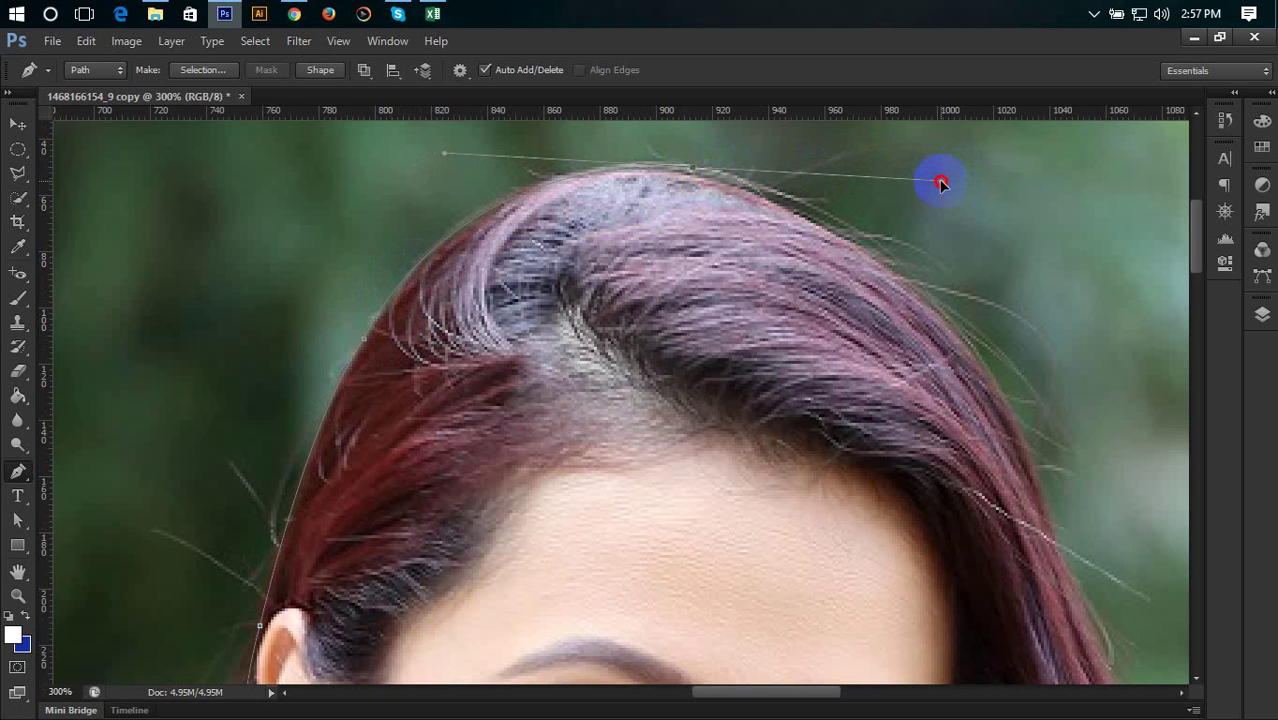
pyautogui.click(697, 183)
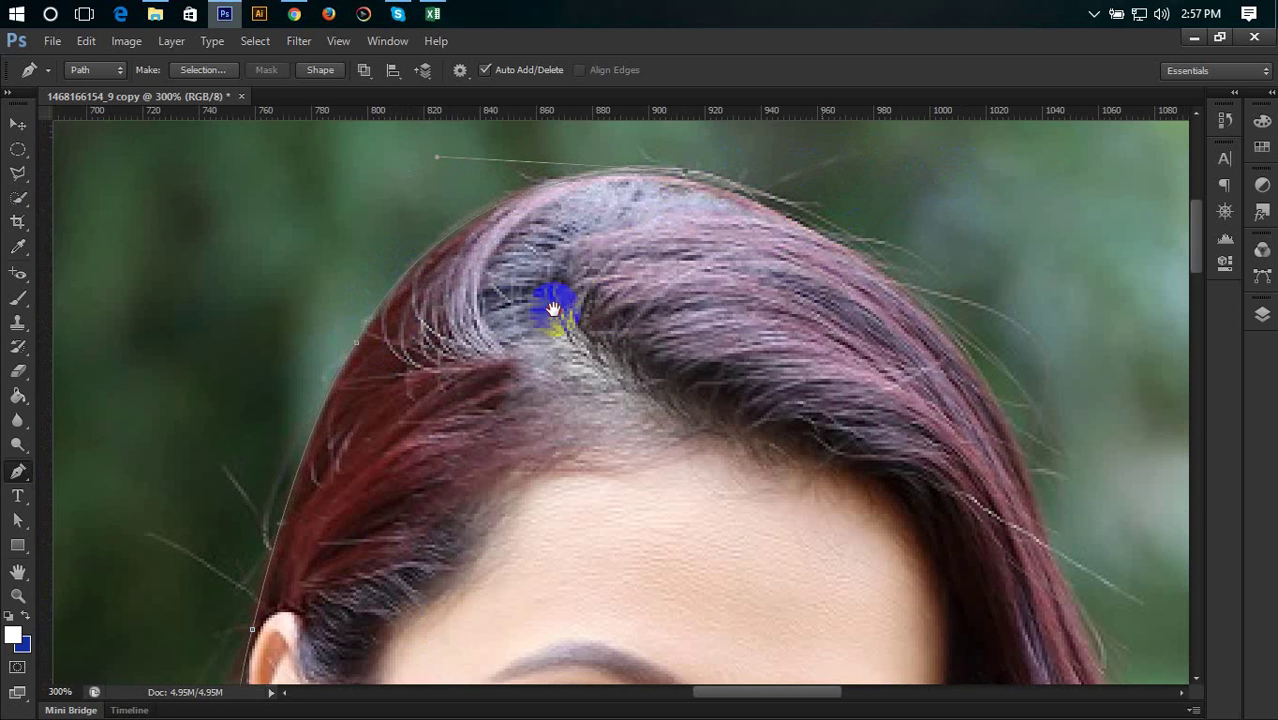
# Step: Carry the path down the right side of the hair with curved anchors
pyautogui.moveTo(542, 293); pyautogui.dragTo(507, 322)
pyautogui.moveTo(690, 446)
pyautogui.mouseDown()
pyautogui.moveTo(722, 584)
pyautogui.moveTo(753, 601)
pyautogui.mouseUp()
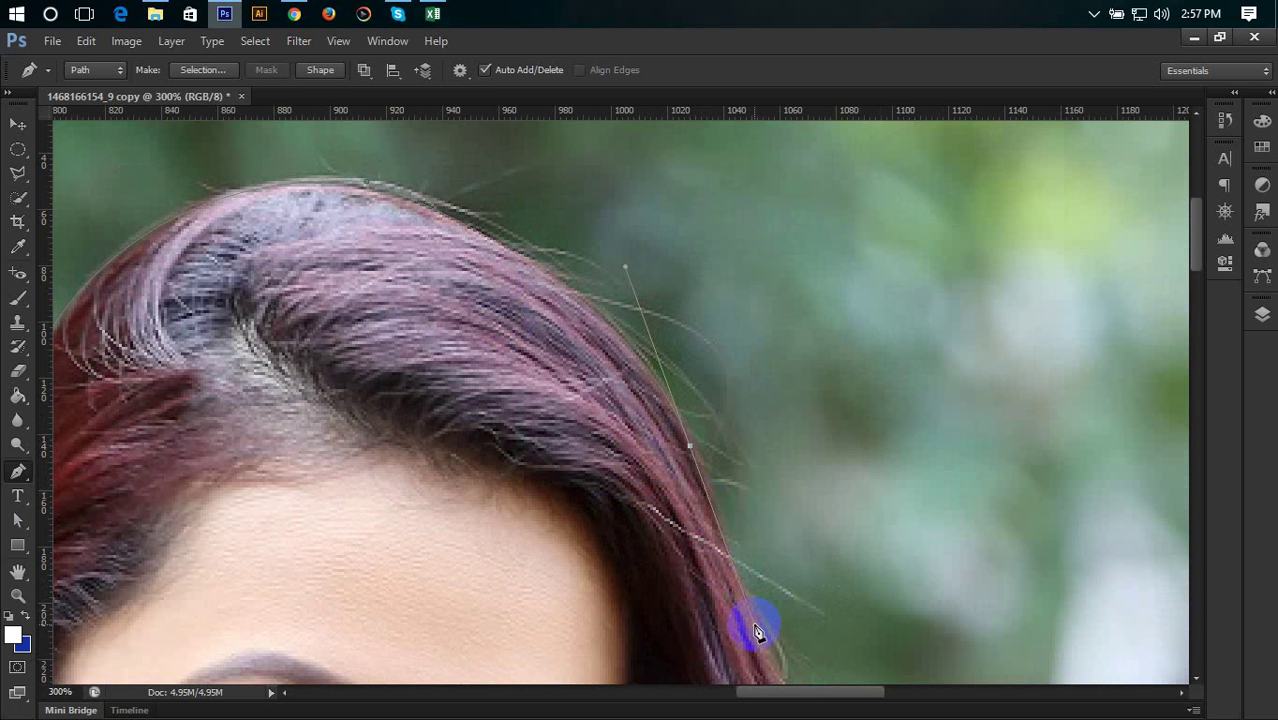
pyautogui.click(700, 450)
pyautogui.moveTo(850, 514); pyautogui.dragTo(693, 290)
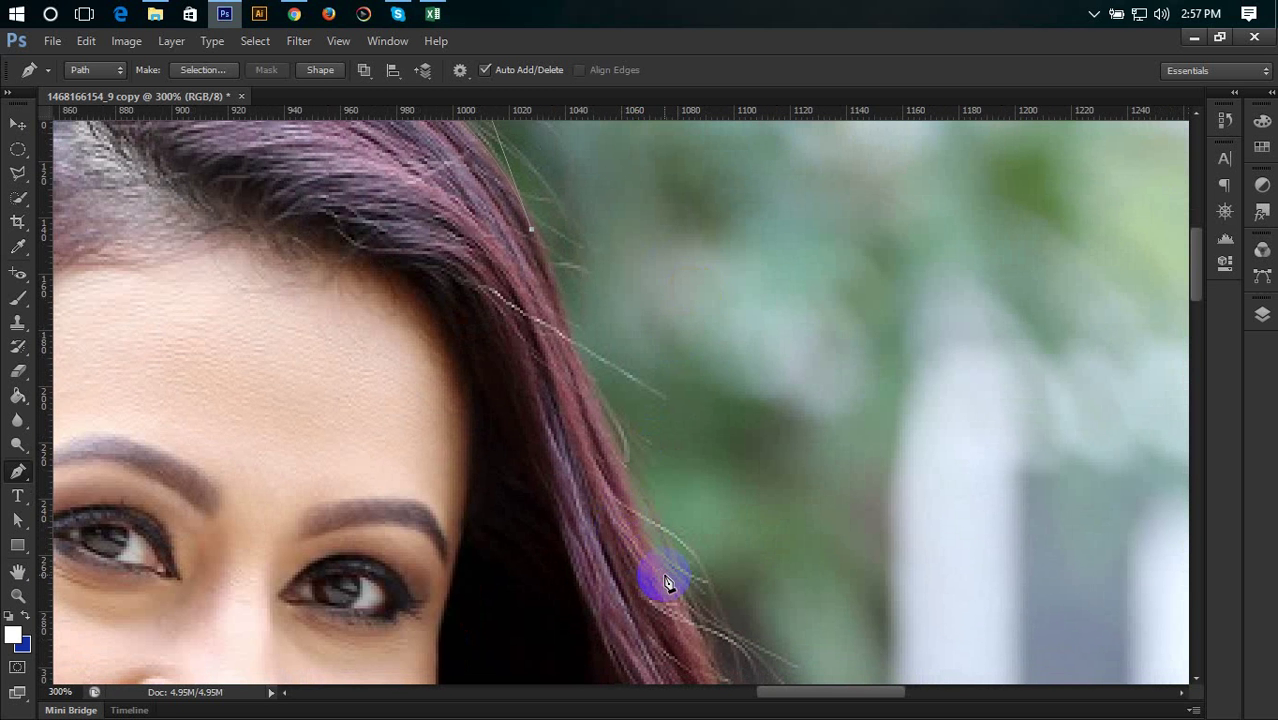
pyautogui.moveTo(664, 577); pyautogui.dragTo(700, 655)
pyautogui.moveTo(776, 550); pyautogui.dragTo(629, 352)
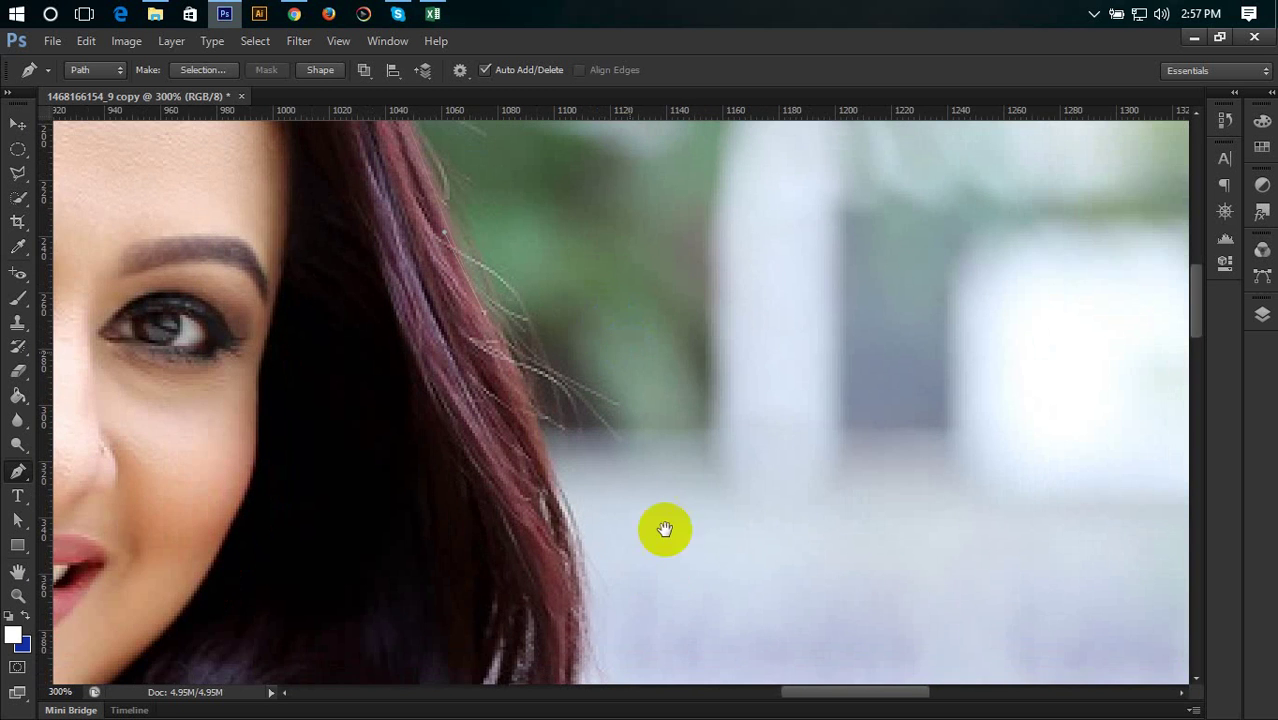
pyautogui.click(578, 580)
pyautogui.moveTo(578, 580)
pyautogui.mouseDown()
pyautogui.moveTo(567, 660)
pyautogui.moveTo(579, 579)
pyautogui.mouseUp()
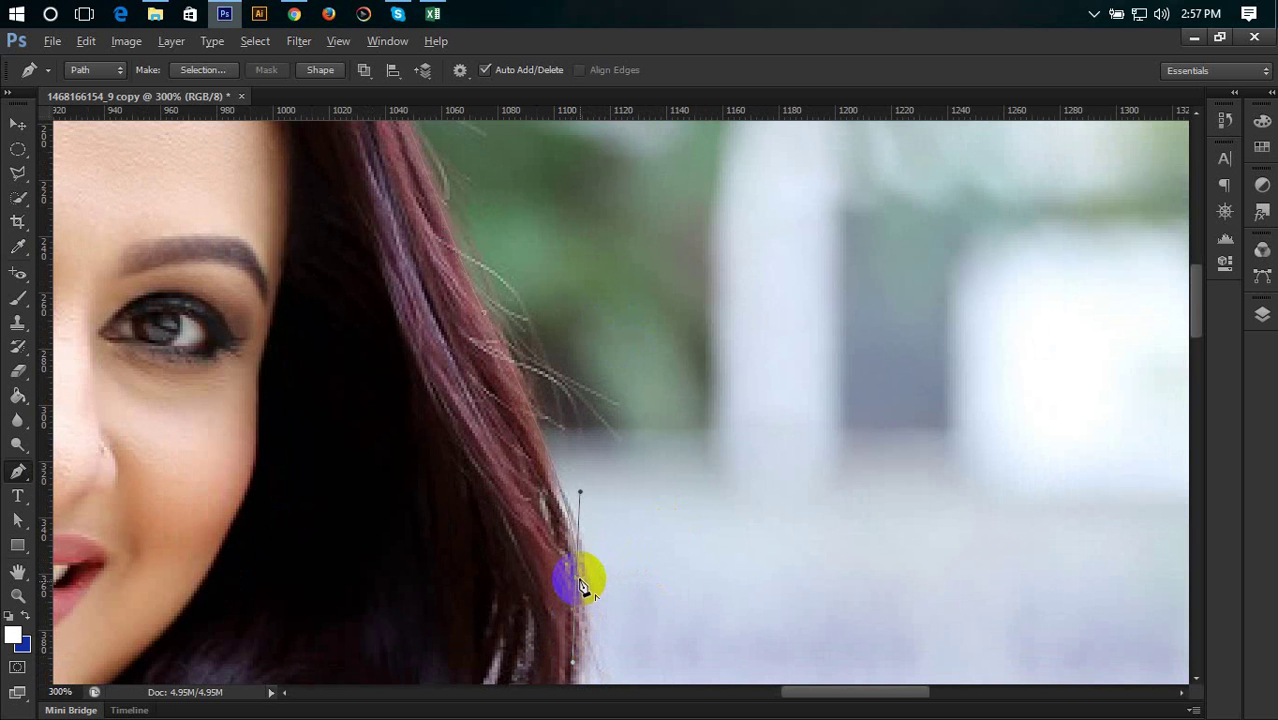
pyautogui.moveTo(673, 594); pyautogui.dragTo(710, 311)
# Step: Continue the curved anchors along the lower outer edge of the hair
pyautogui.moveTo(496, 528)
pyautogui.mouseDown()
pyautogui.moveTo(323, 622)
pyautogui.moveTo(331, 612)
pyautogui.mouseUp()
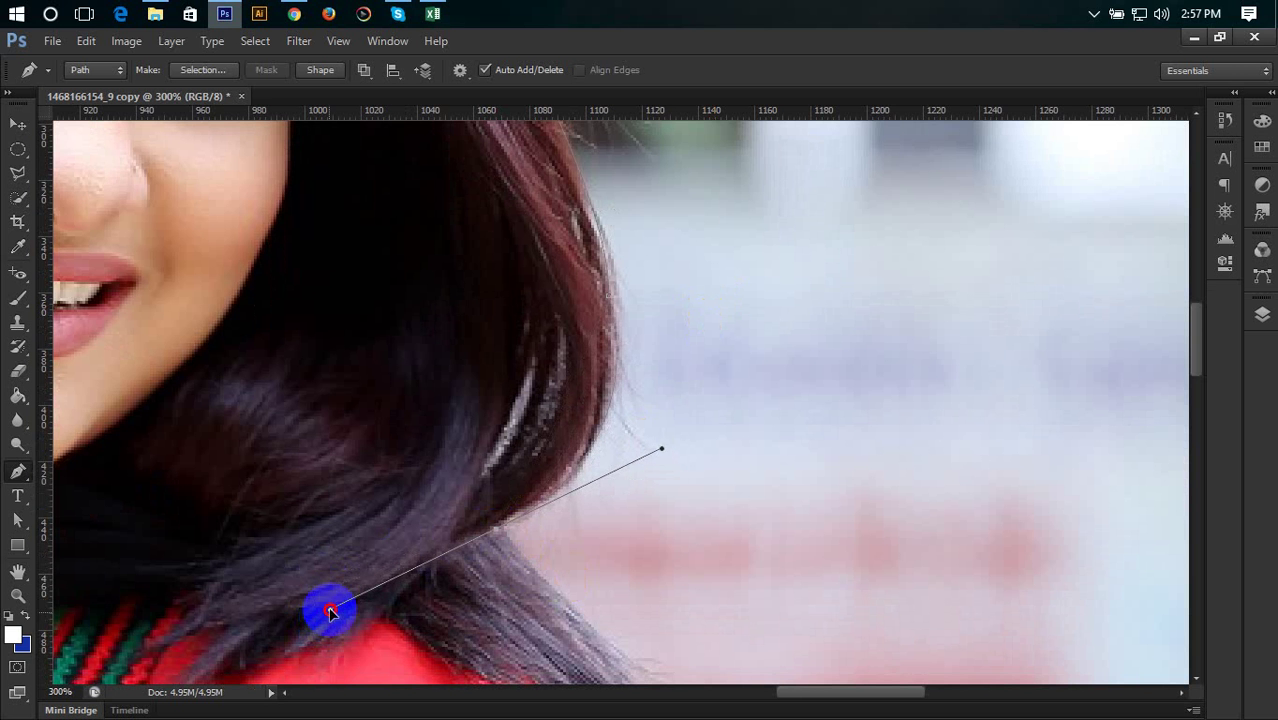
pyautogui.click(494, 525)
pyautogui.moveTo(709, 591); pyautogui.dragTo(486, 348)
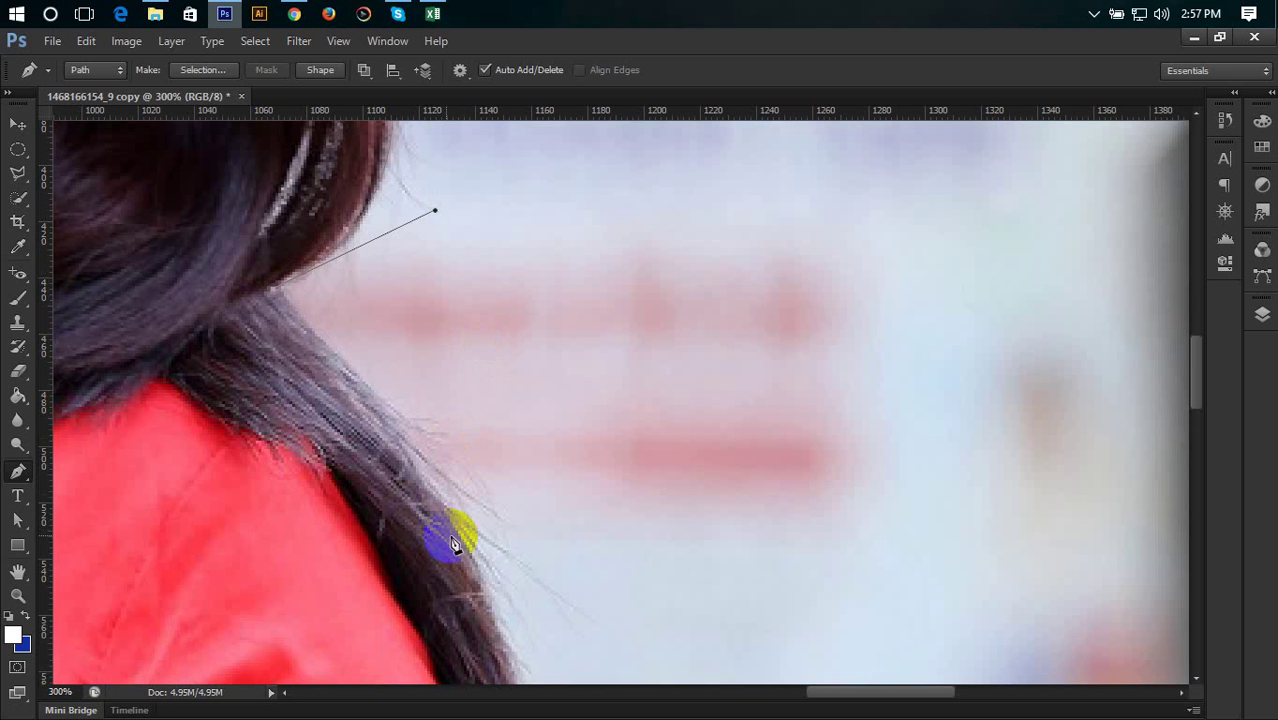
pyautogui.moveTo(467, 545); pyautogui.dragTo(510, 638)
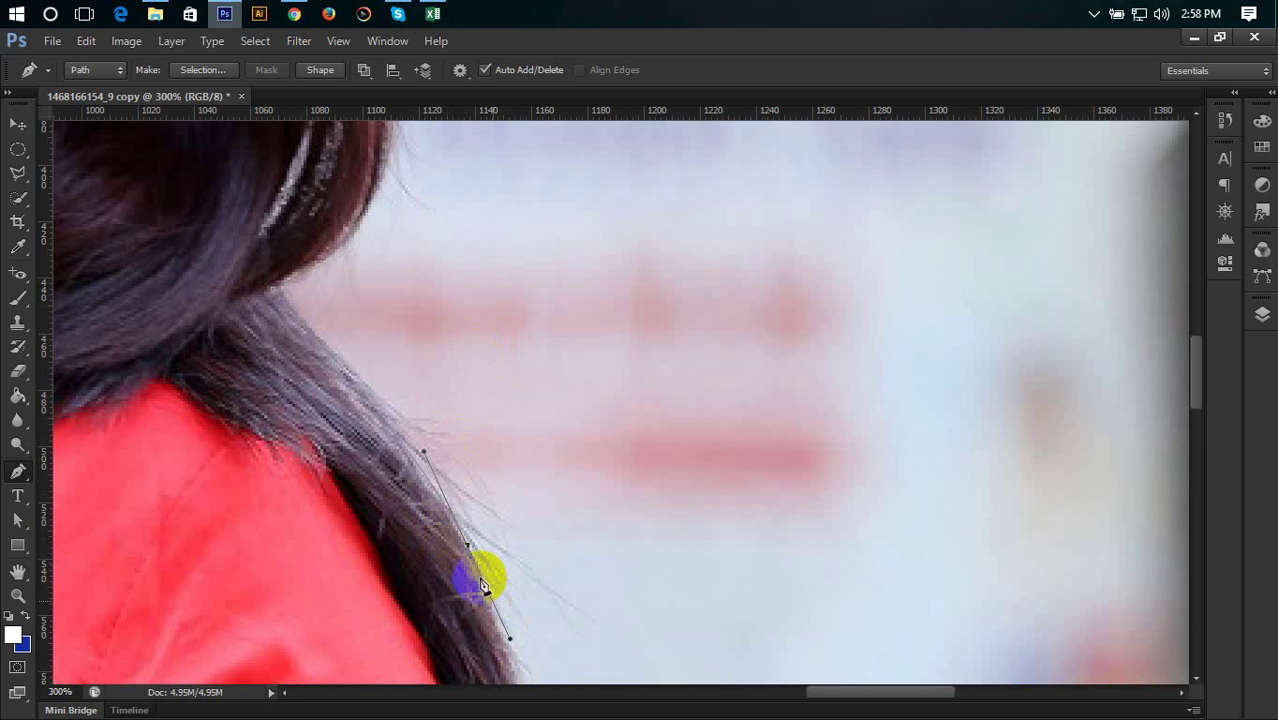
pyautogui.moveTo(561, 575); pyautogui.dragTo(590, 308)
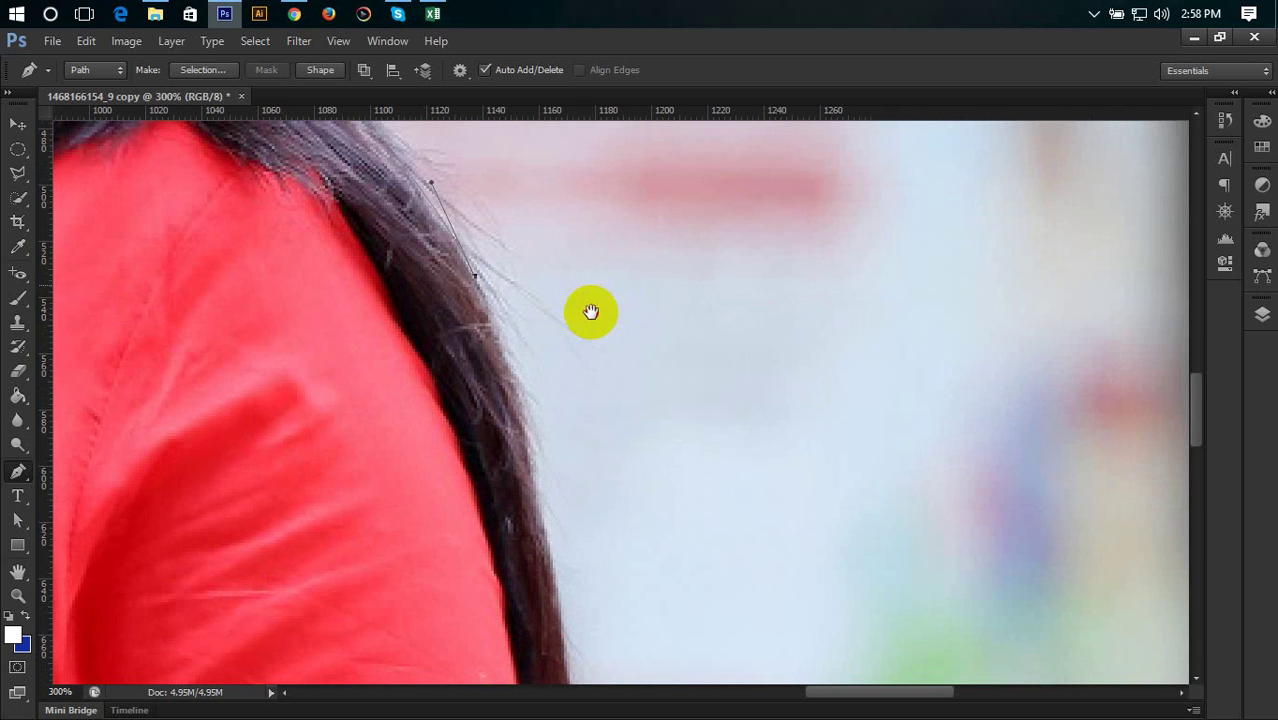
pyautogui.moveTo(552, 570); pyautogui.dragTo(562, 656)
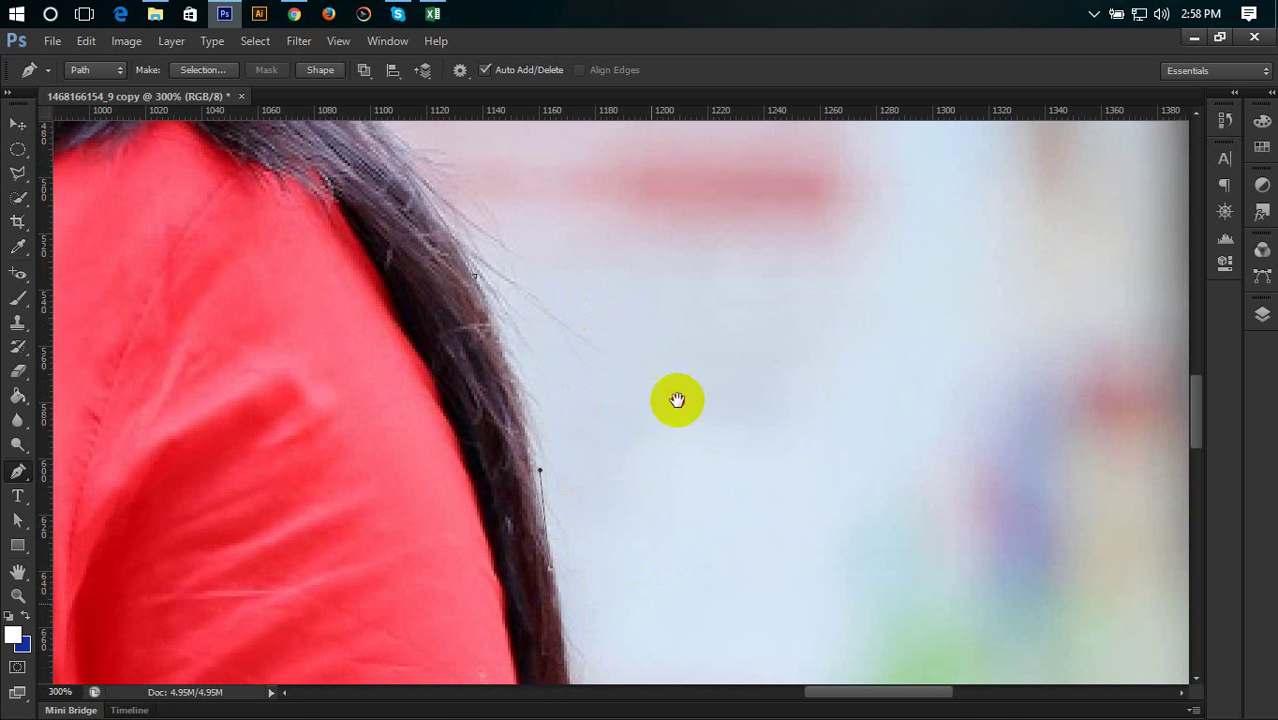
pyautogui.moveTo(651, 599); pyautogui.dragTo(661, 264)
pyautogui.moveTo(584, 441)
pyautogui.mouseDown()
pyautogui.moveTo(600, 447)
pyautogui.moveTo(598, 492)
pyautogui.moveTo(578, 440)
pyautogui.mouseUp()
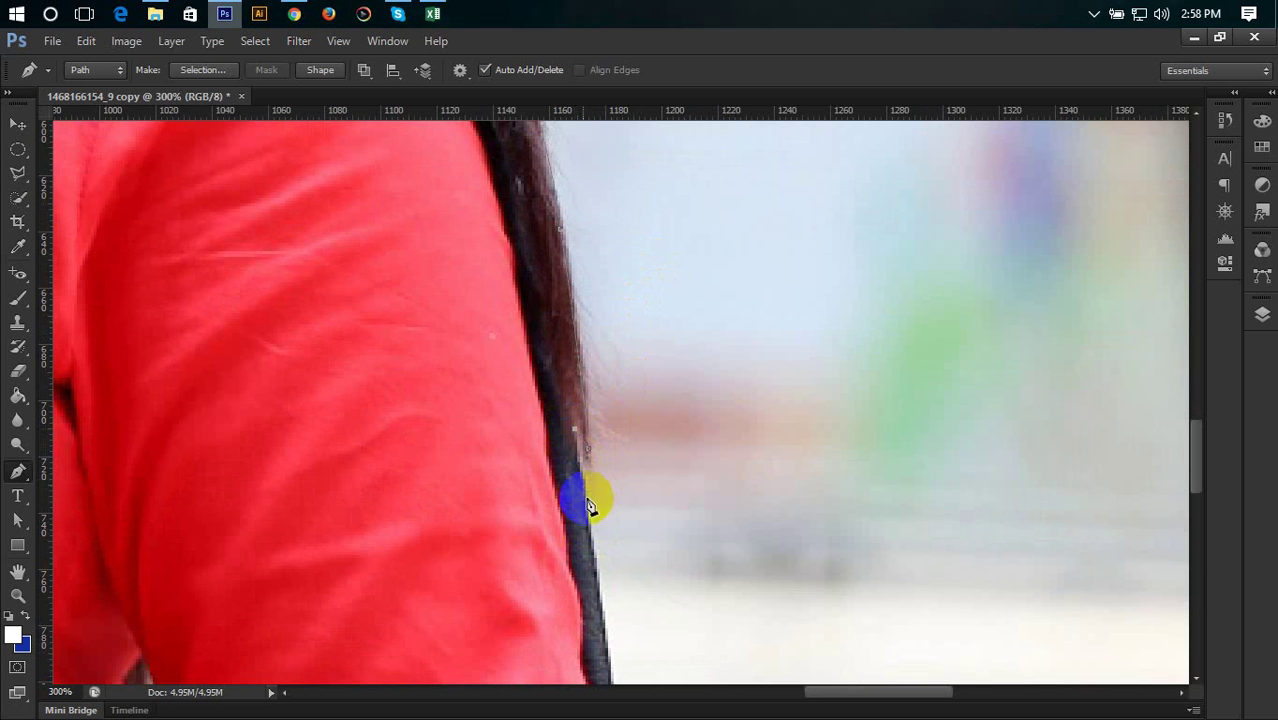
# Step: Follow the hair beside the sleeve and the scarf edge to its bottom
pyautogui.moveTo(625, 591); pyautogui.dragTo(582, 273)
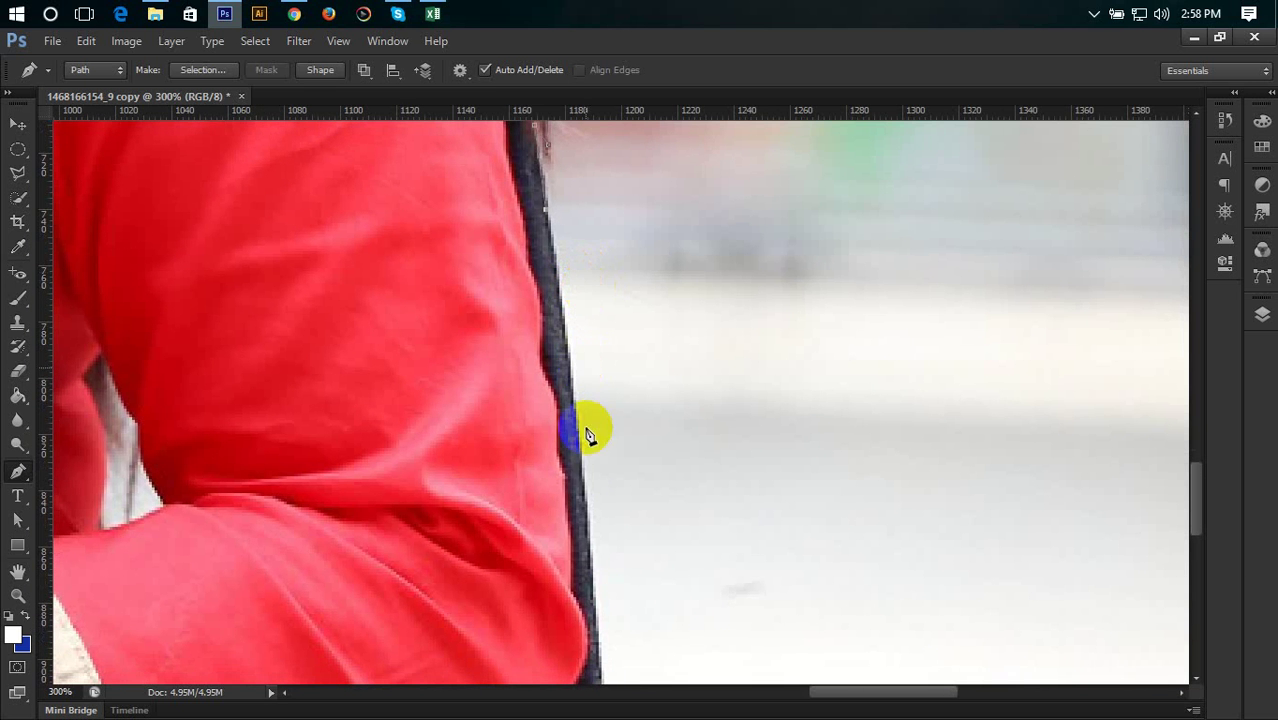
pyautogui.click(587, 484)
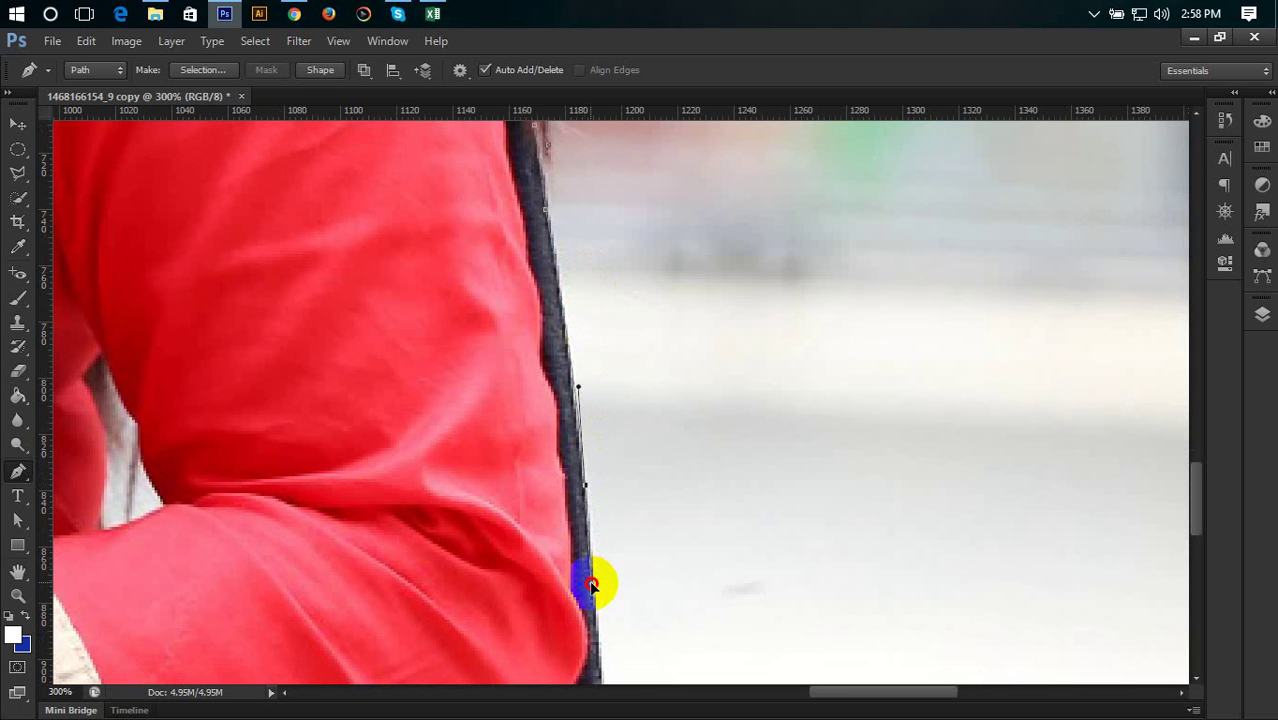
pyautogui.moveTo(593, 586)
pyautogui.mouseDown()
pyautogui.moveTo(593, 491)
pyautogui.moveTo(693, 251)
pyautogui.mouseUp()
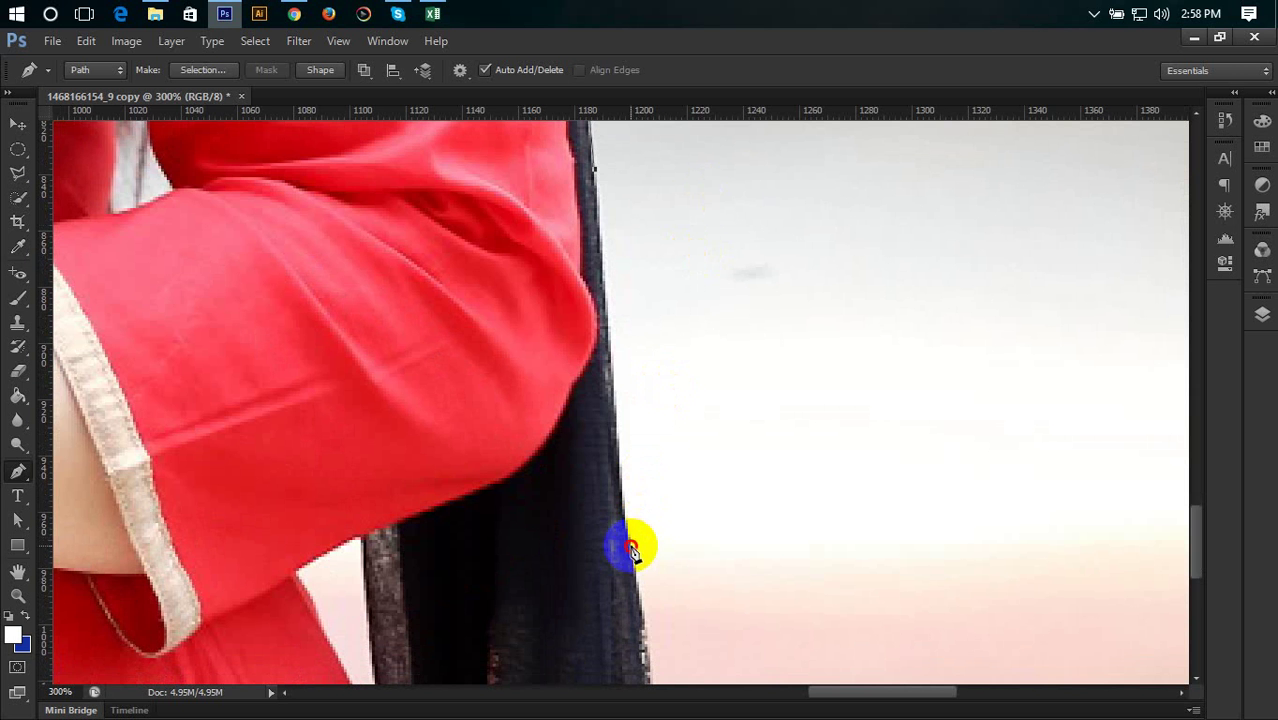
pyautogui.moveTo(632, 548)
pyautogui.mouseDown()
pyautogui.moveTo(645, 588)
pyautogui.moveTo(699, 260)
pyautogui.mouseUp()
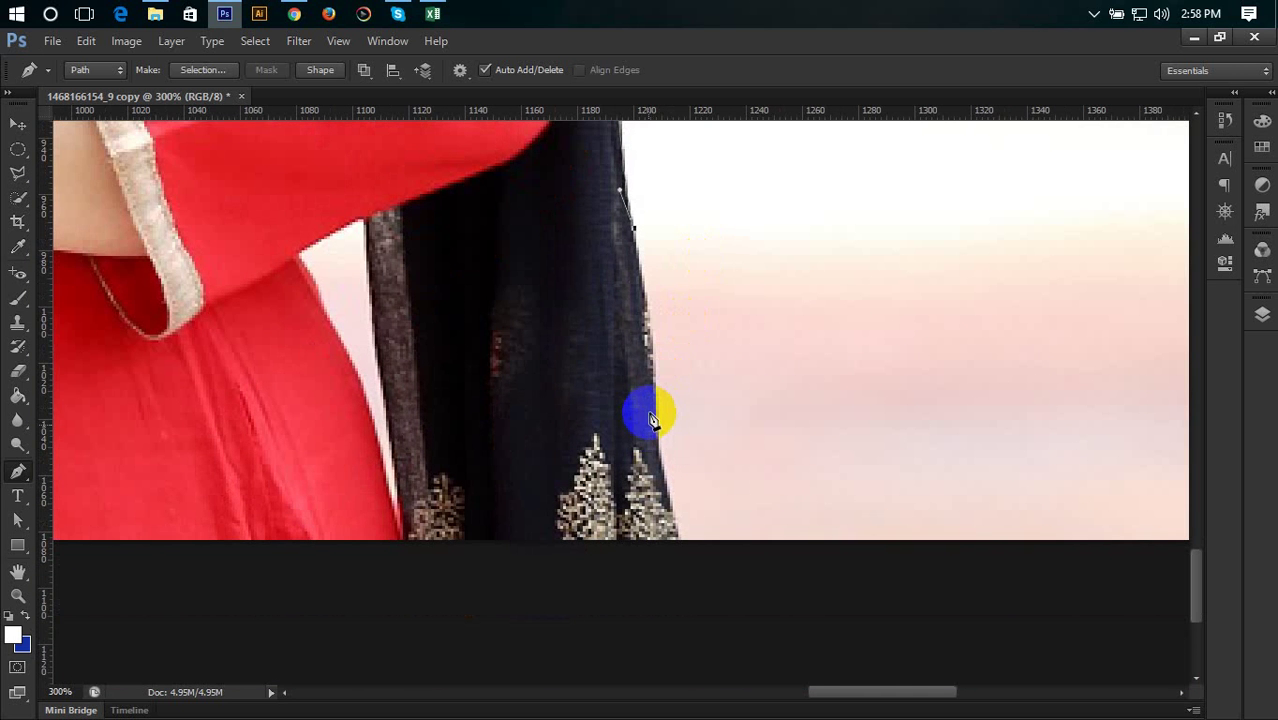
pyautogui.click(656, 412)
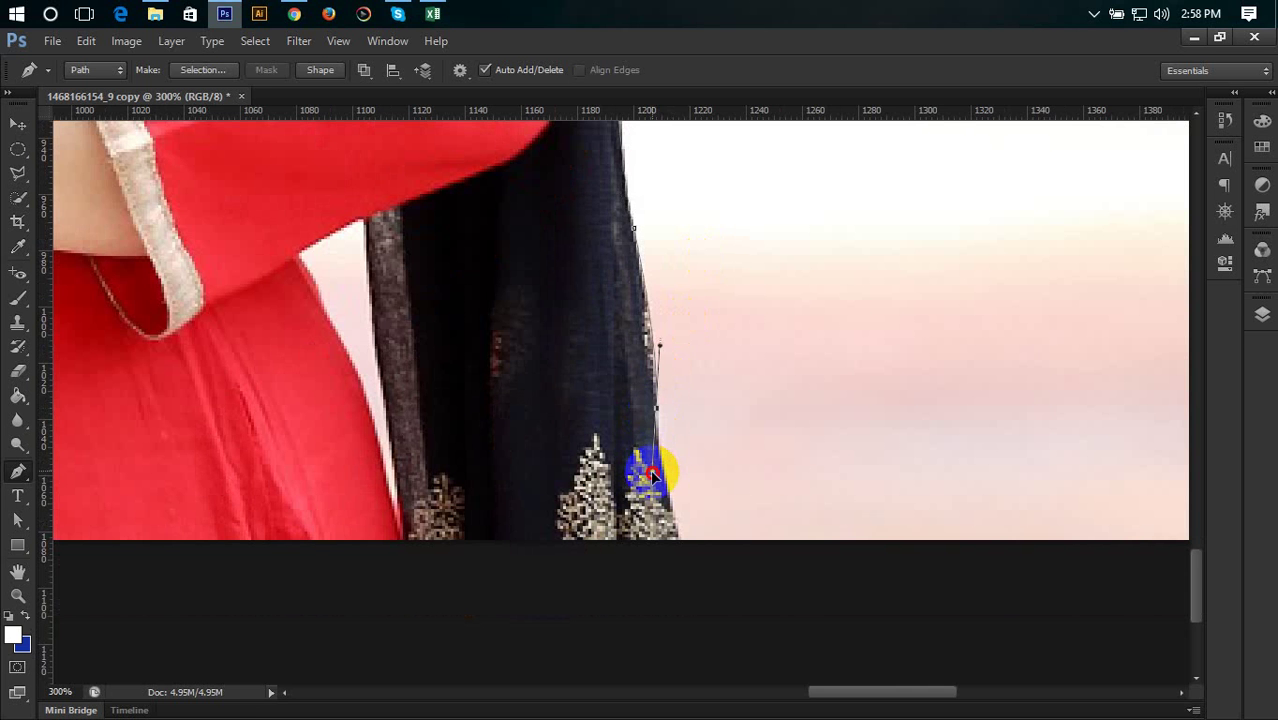
pyautogui.moveTo(652, 472); pyautogui.dragTo(660, 418)
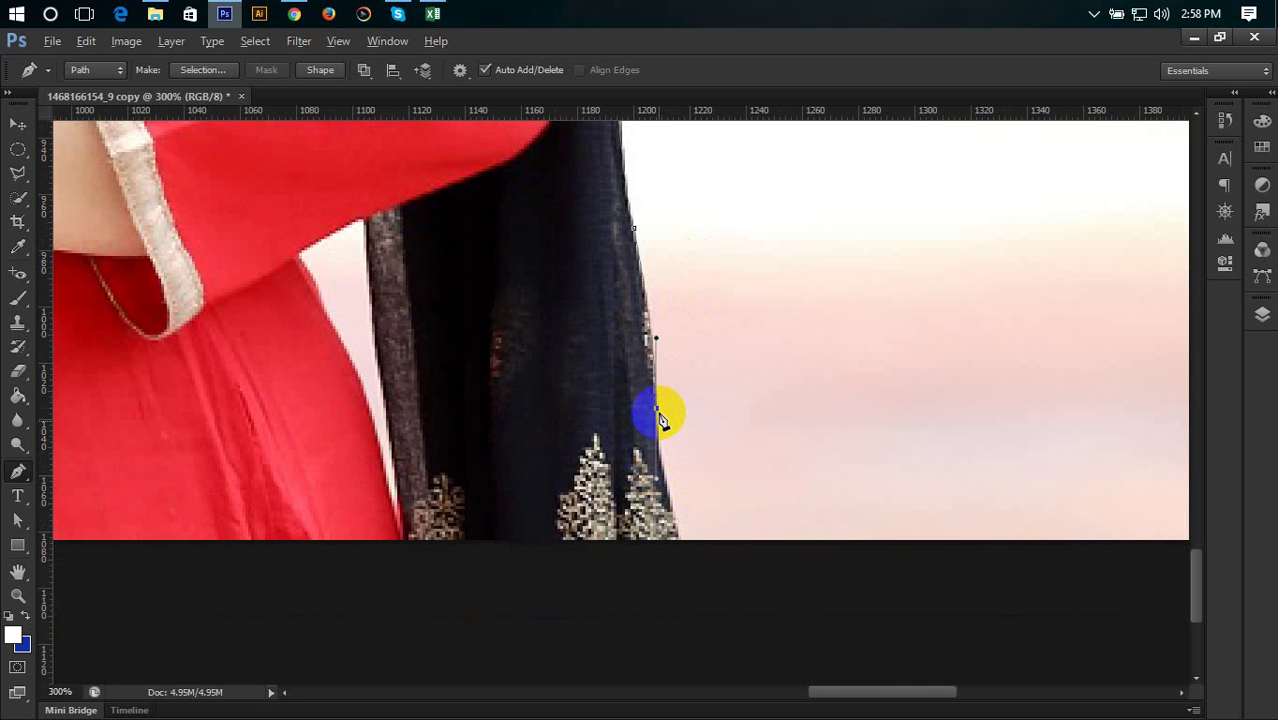
pyautogui.moveTo(677, 538)
pyautogui.mouseDown()
pyautogui.moveTo(697, 568)
pyautogui.moveTo(685, 548)
pyautogui.mouseUp()
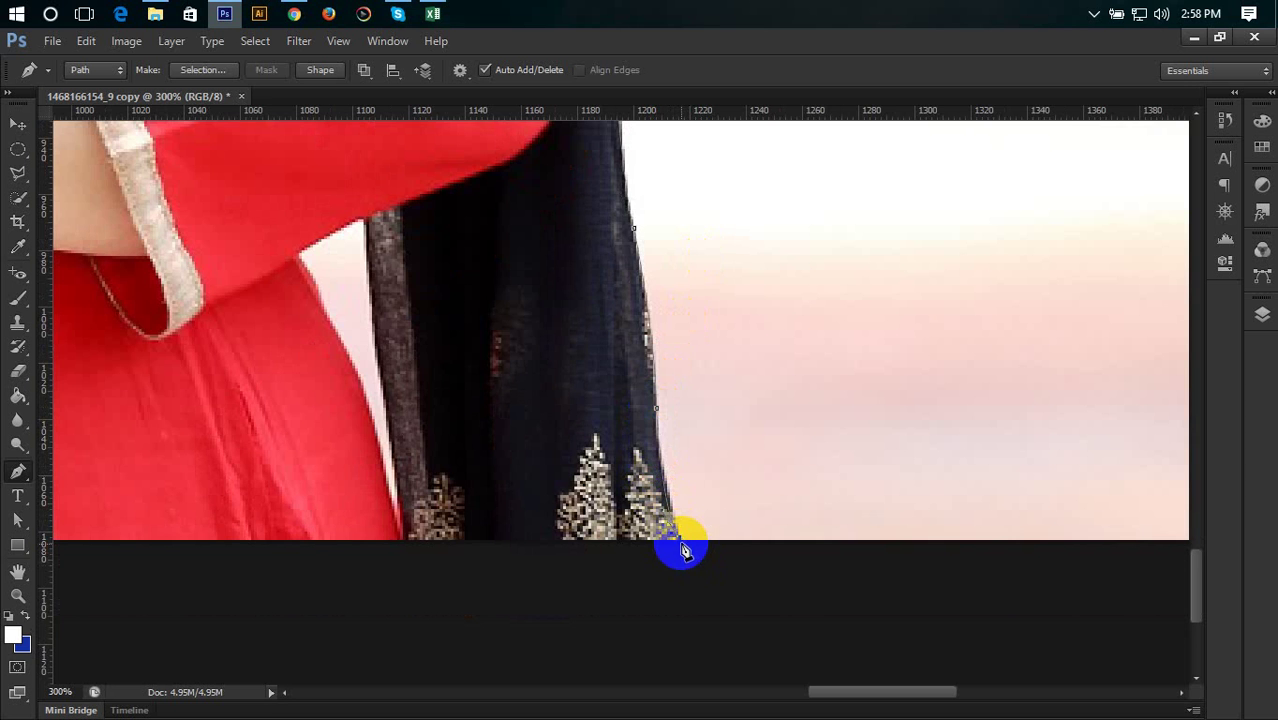
# Step: Close the path along the bottom edge of the dress and zoom out
pyautogui.hscroll(-10, 1018, 540)
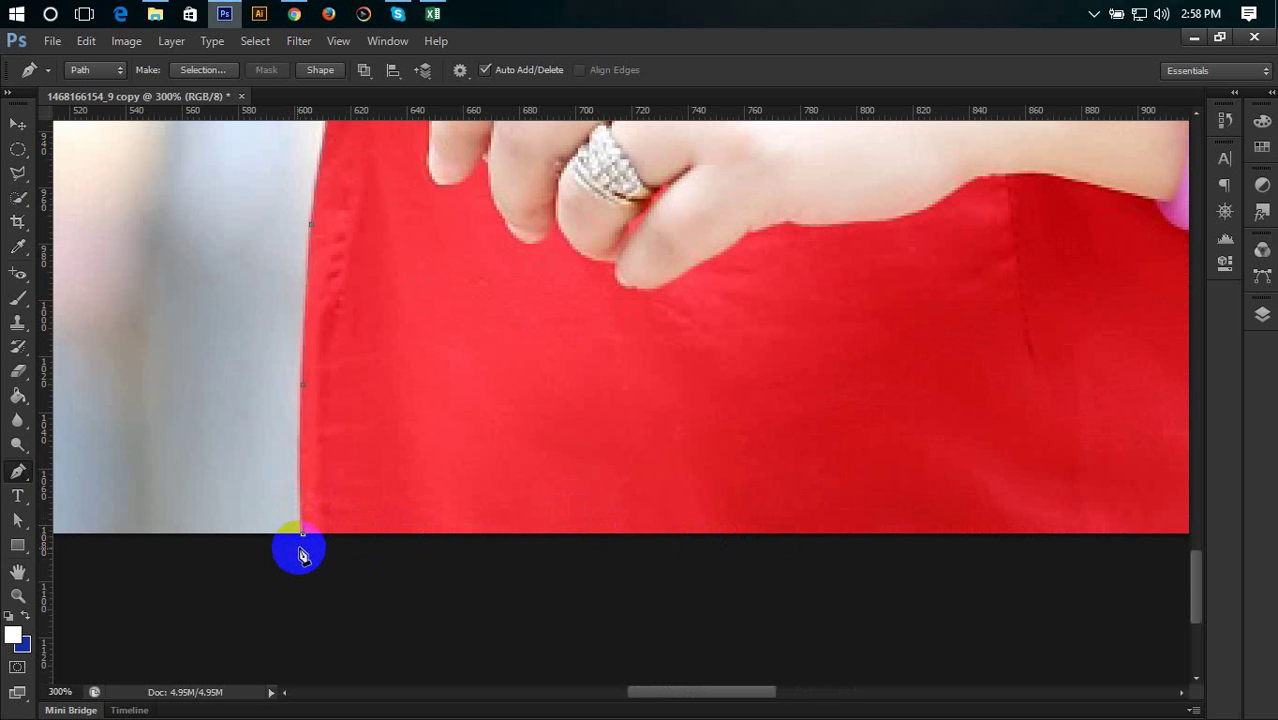
pyautogui.moveTo(355, 470); pyautogui.dragTo(354, 478)
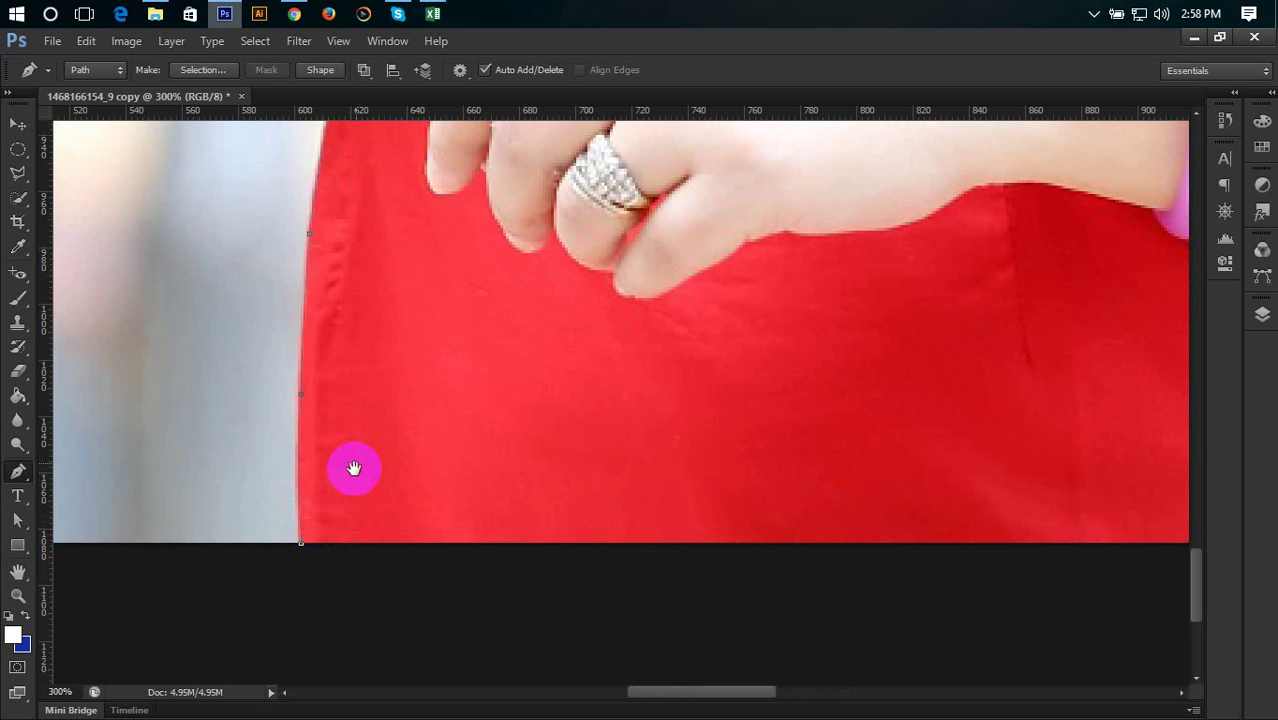
pyautogui.click(301, 548)
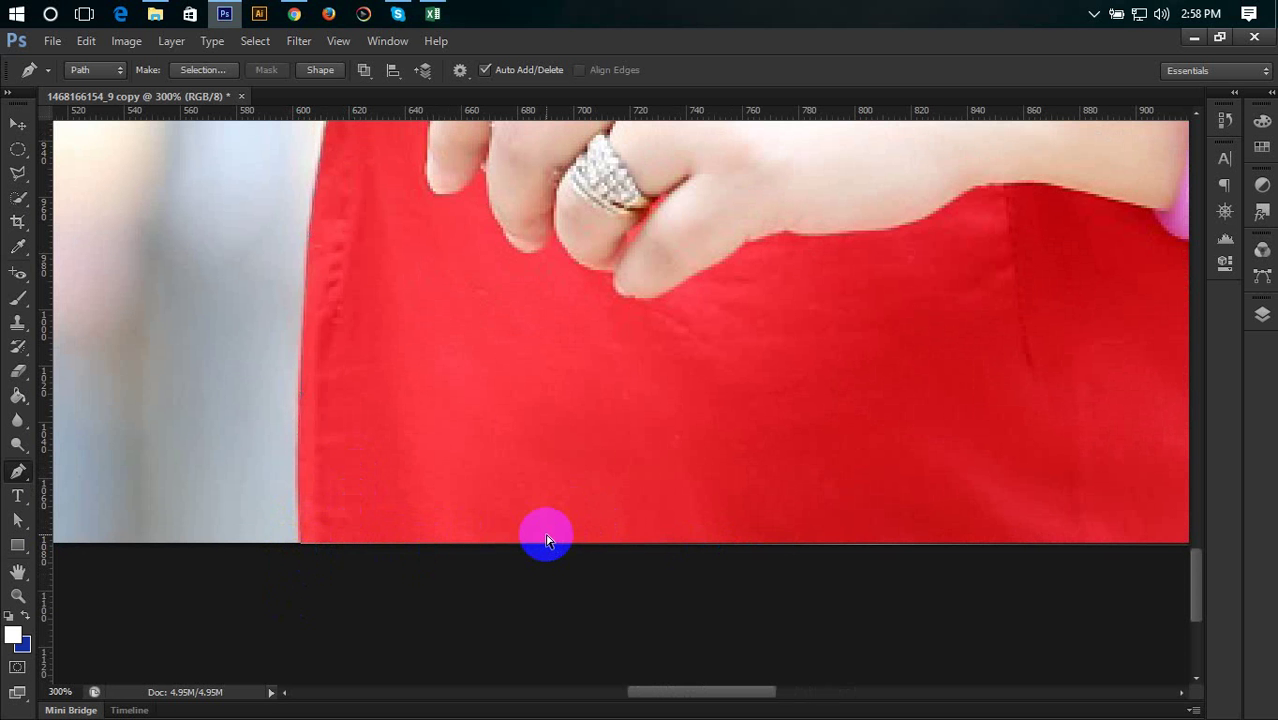
pyautogui.hotkey('ctrl', '-')
pyautogui.hotkey('ctrl', '-')
pyautogui.hotkey('ctrl', '-')
pyautogui.hotkey('ctrl', '-')
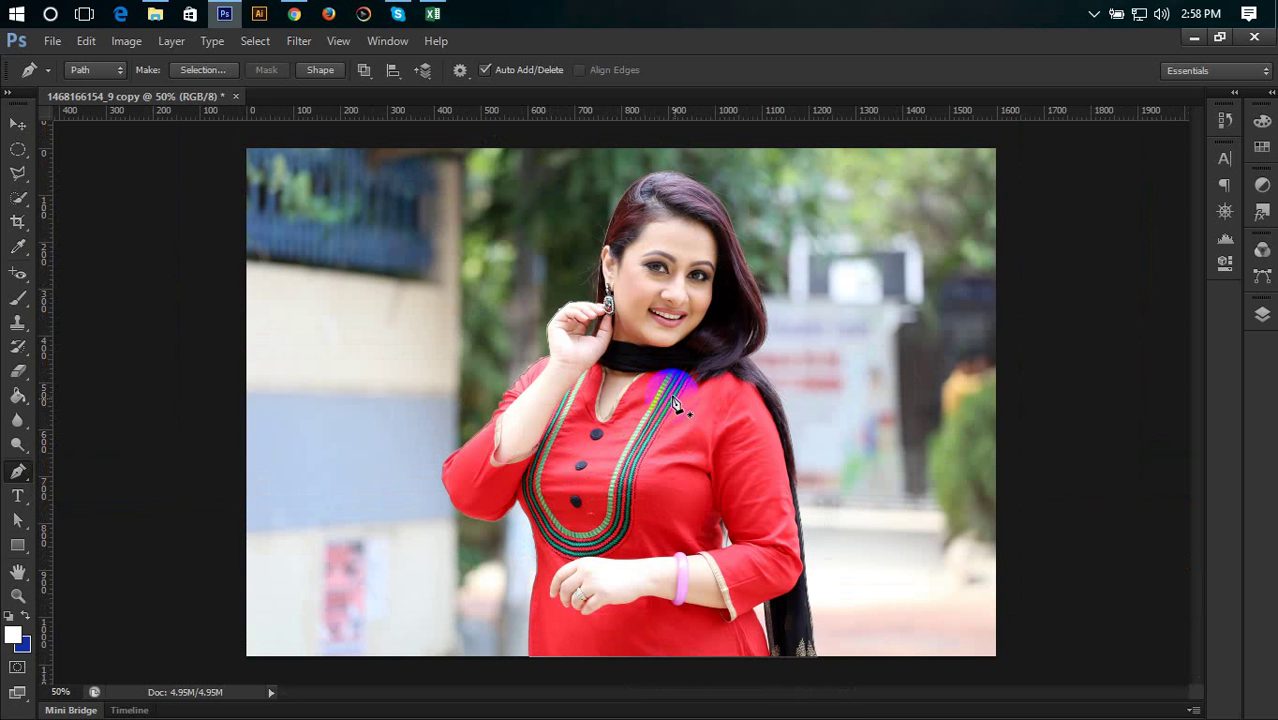
# Step: Turn the finished path into a selection with a 2-pixel feather
pyautogui.rightClick(649, 331)
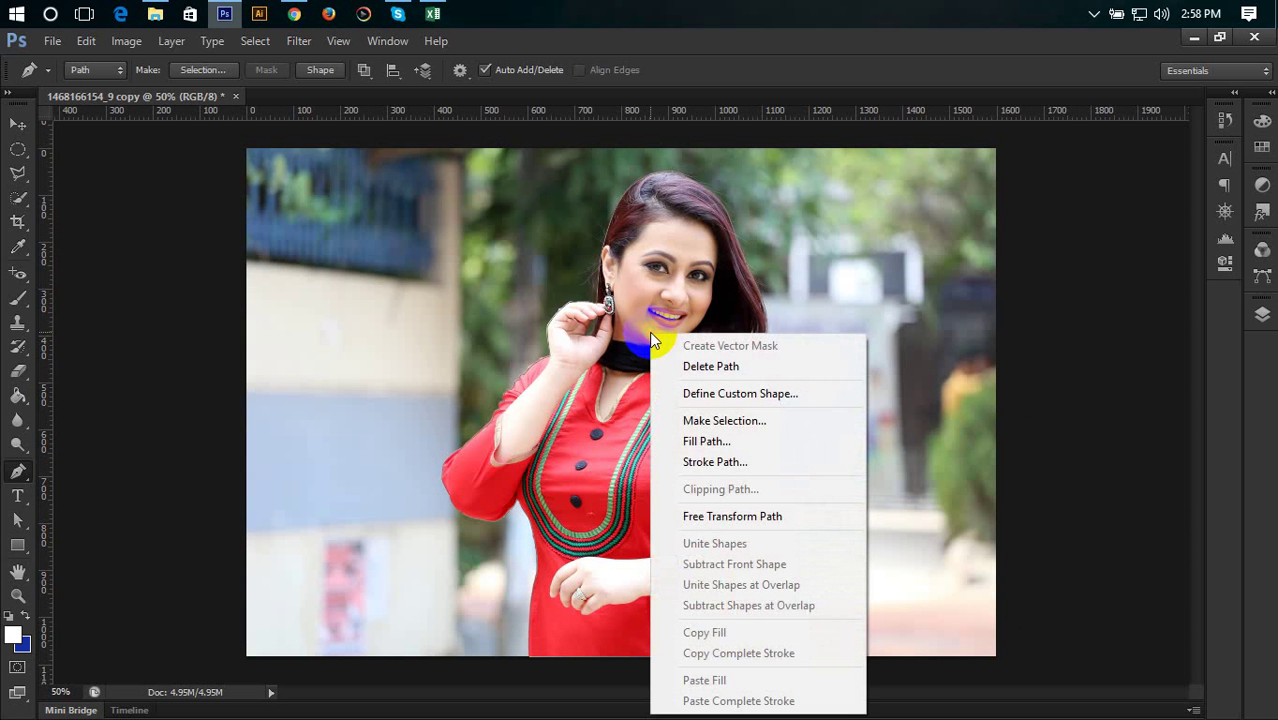
pyautogui.click(759, 422)
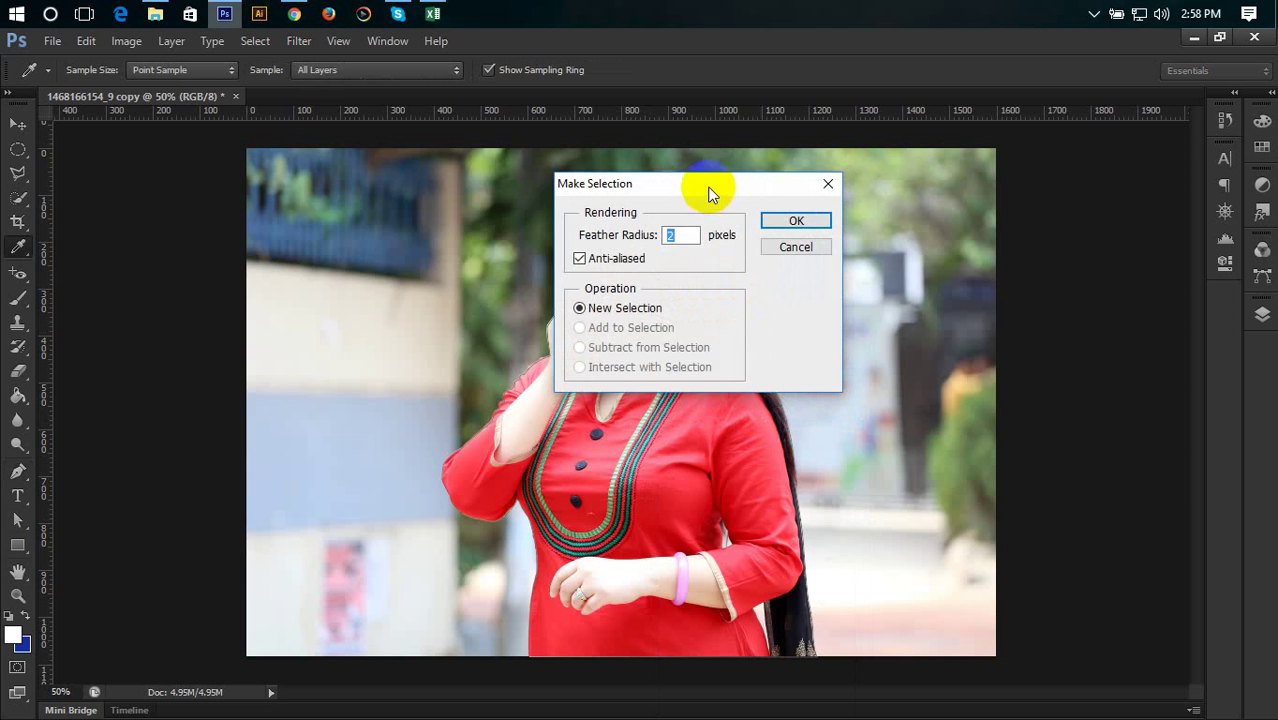
pyautogui.moveTo(711, 186); pyautogui.dragTo(329, 248)
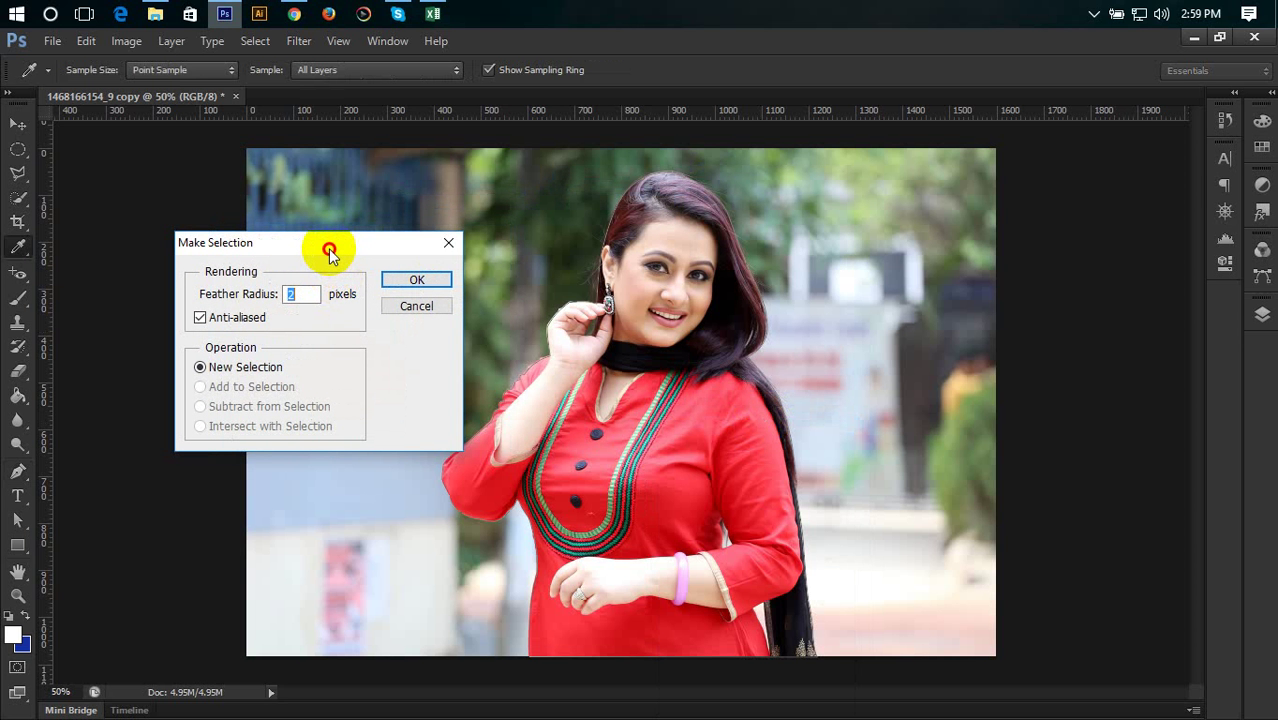
pyautogui.moveTo(328, 248); pyautogui.dragTo(353, 254)
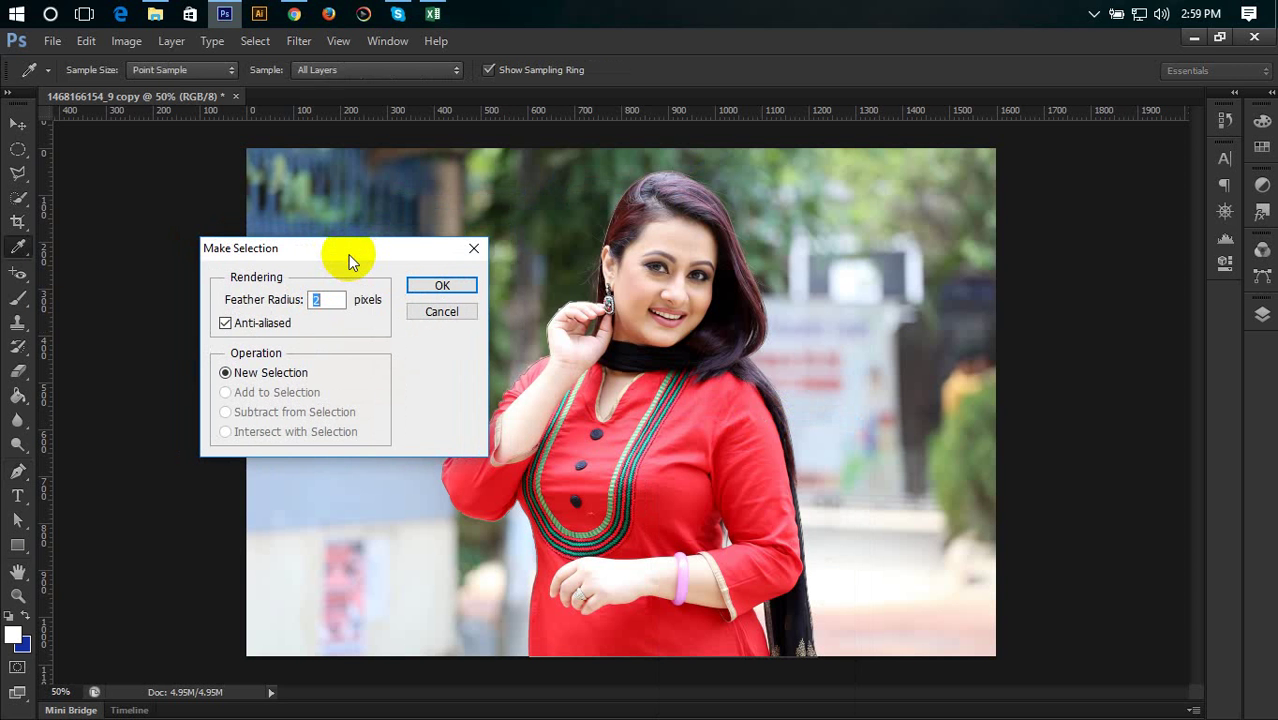
pyautogui.press('Return')
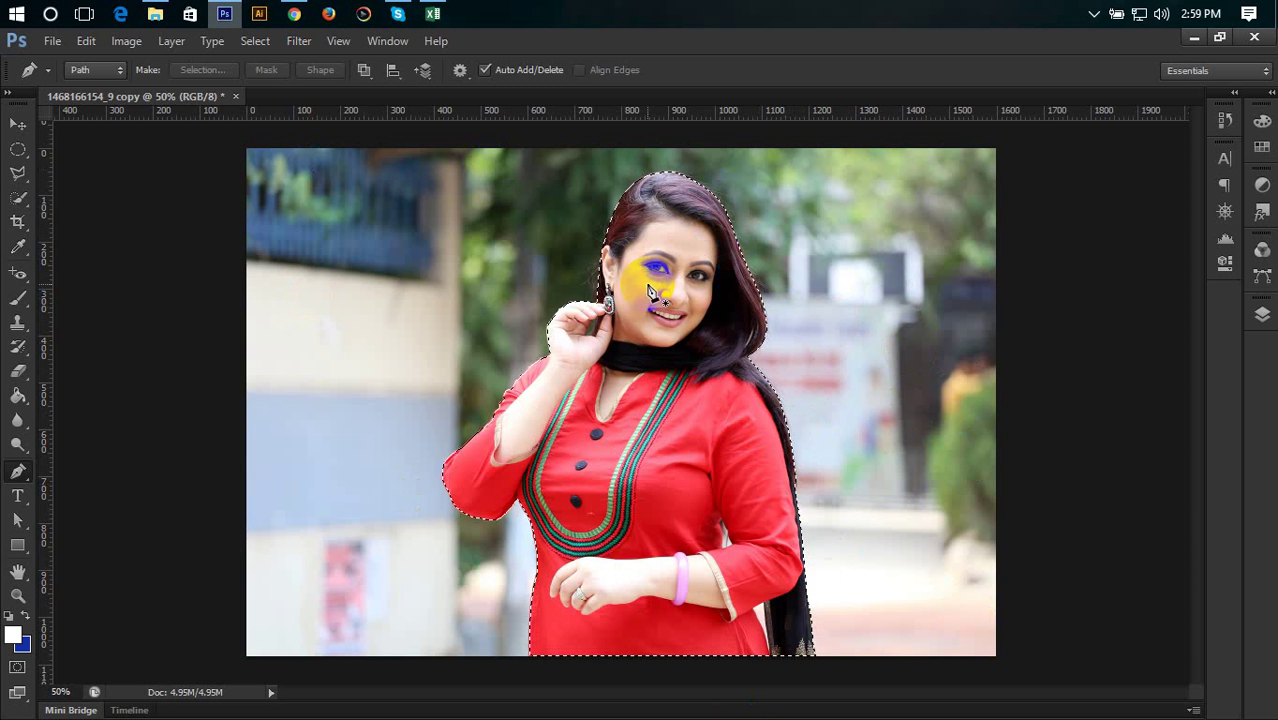
# Step: Invert the selection, unlock Background as Layer 0, delete the background and deselect
pyautogui.click(256, 43)
pyautogui.click(266, 115)
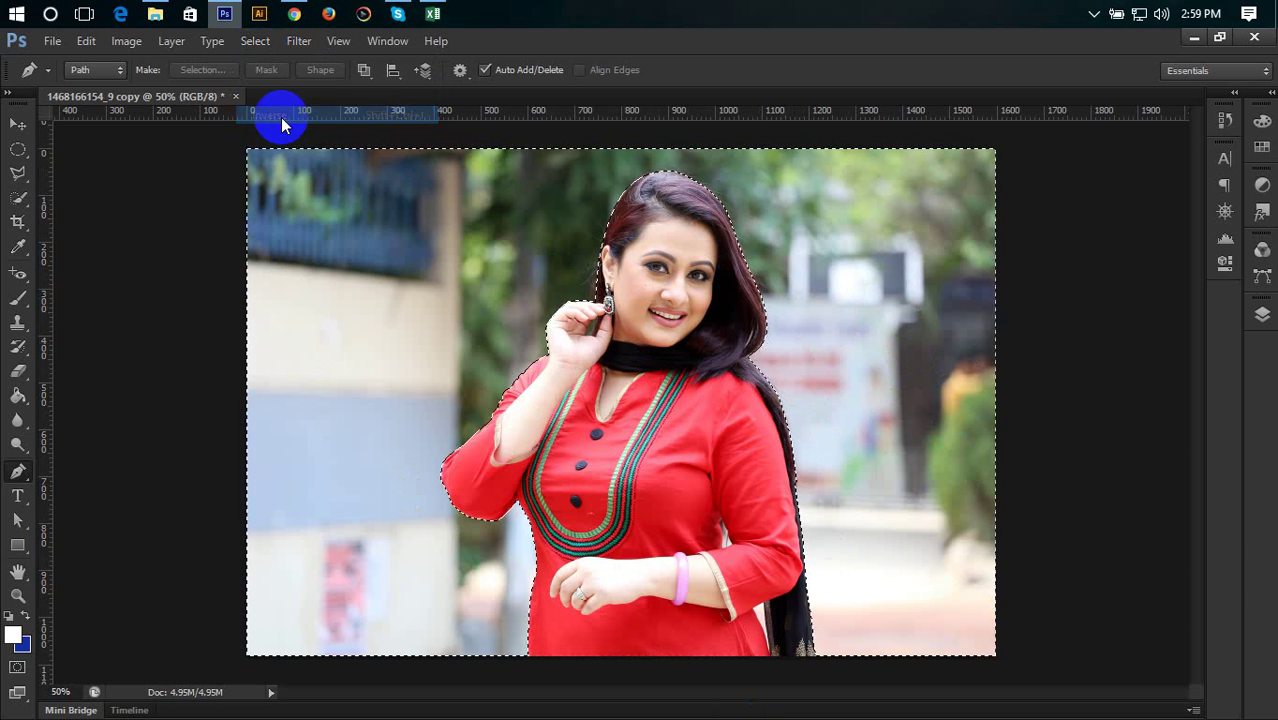
pyautogui.click(1262, 315)
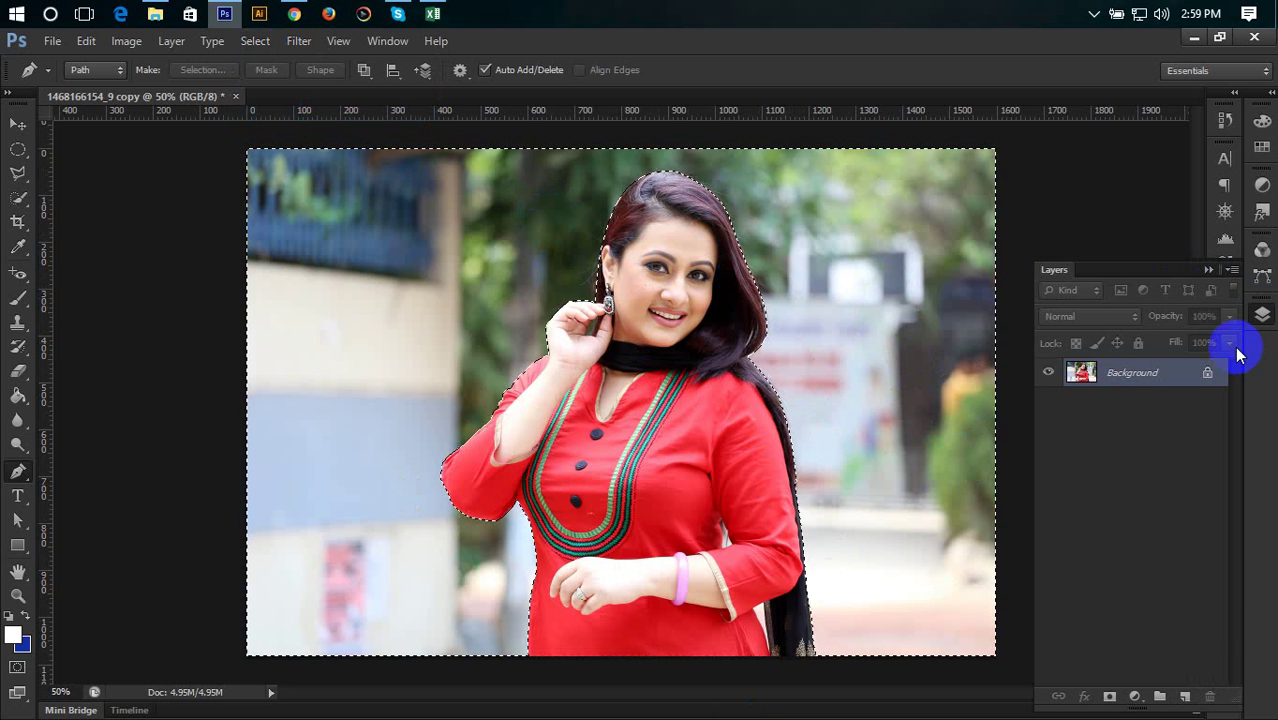
pyautogui.doubleClick(1199, 386)
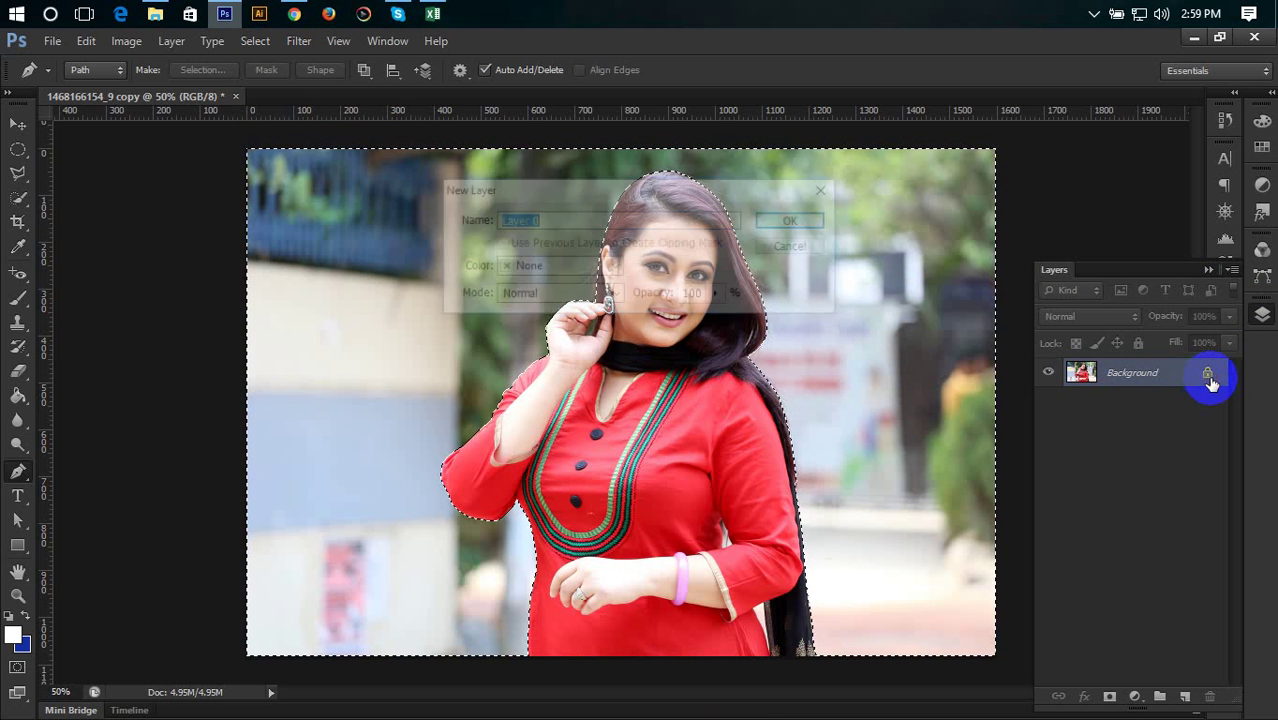
pyautogui.click(803, 222)
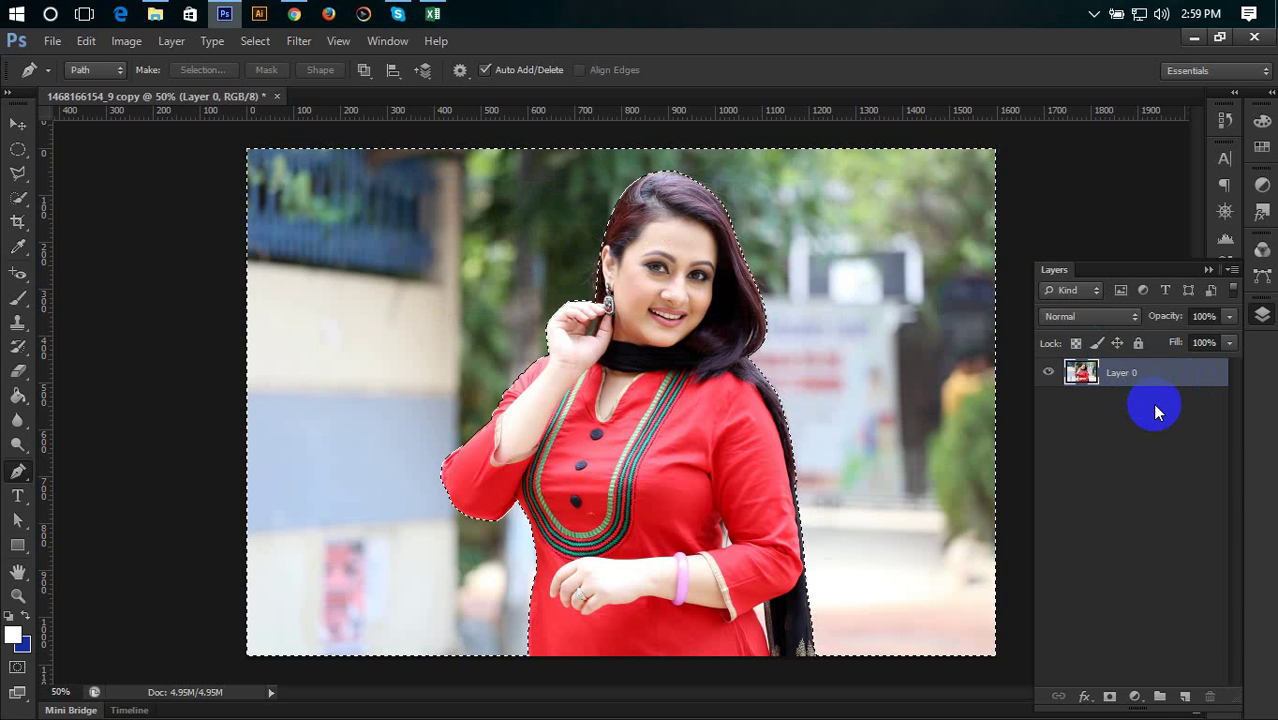
pyautogui.press('Delete')
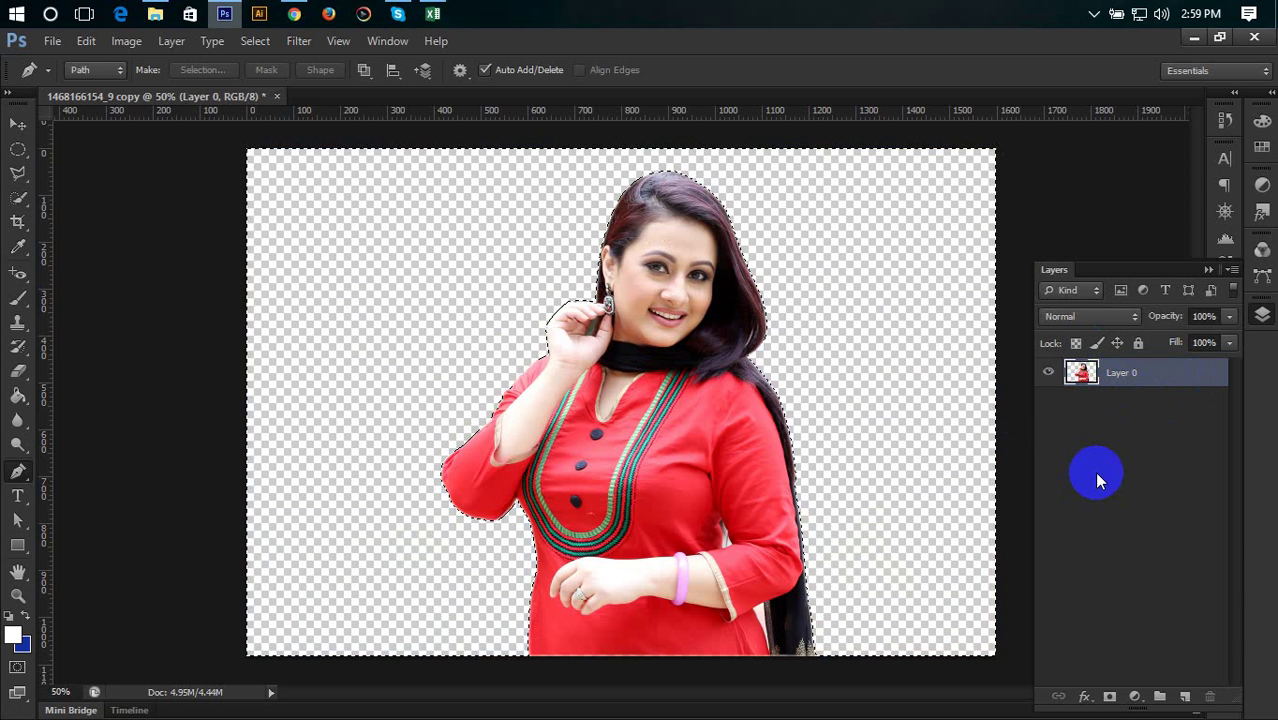
pyautogui.hotkey('ctrl', 'd')
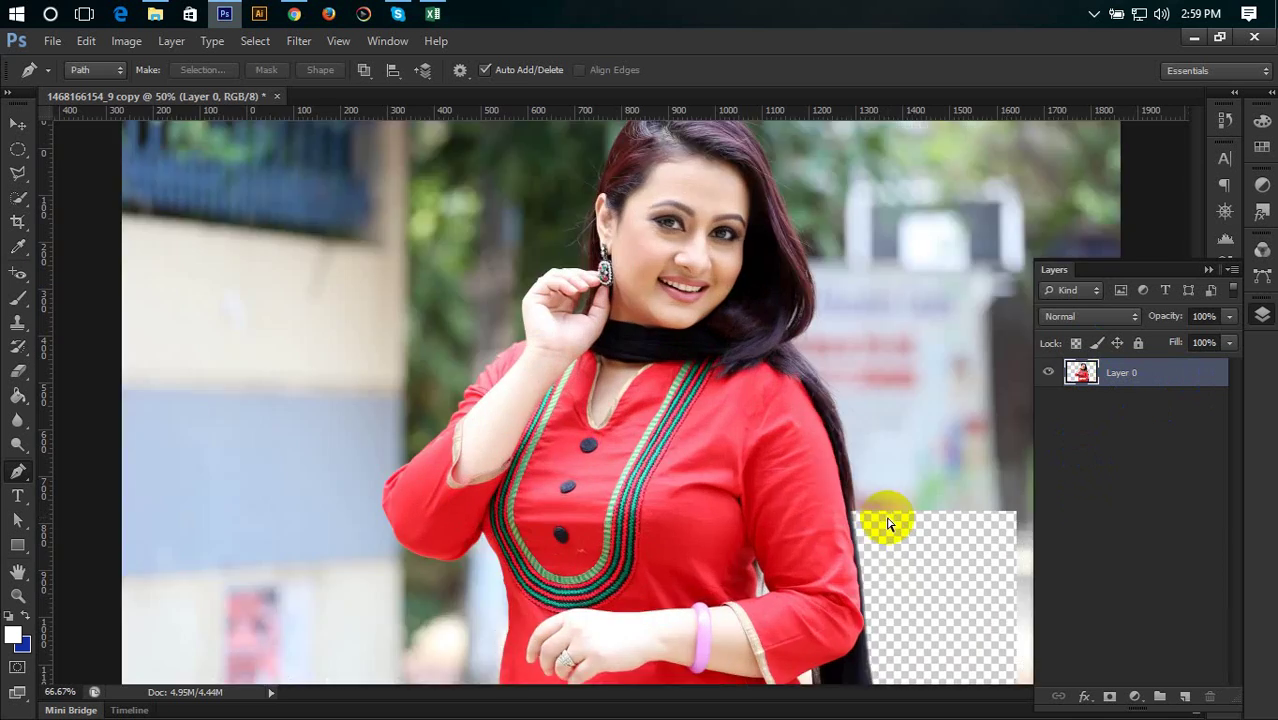
pyautogui.hotkey('ctrl', '+')
pyautogui.hotkey('ctrl', '+')
# Step: Outline the elbow gap with the Pen tool, make it a selection and delete it
pyautogui.moveTo(892, 521); pyautogui.dragTo(716, 425)
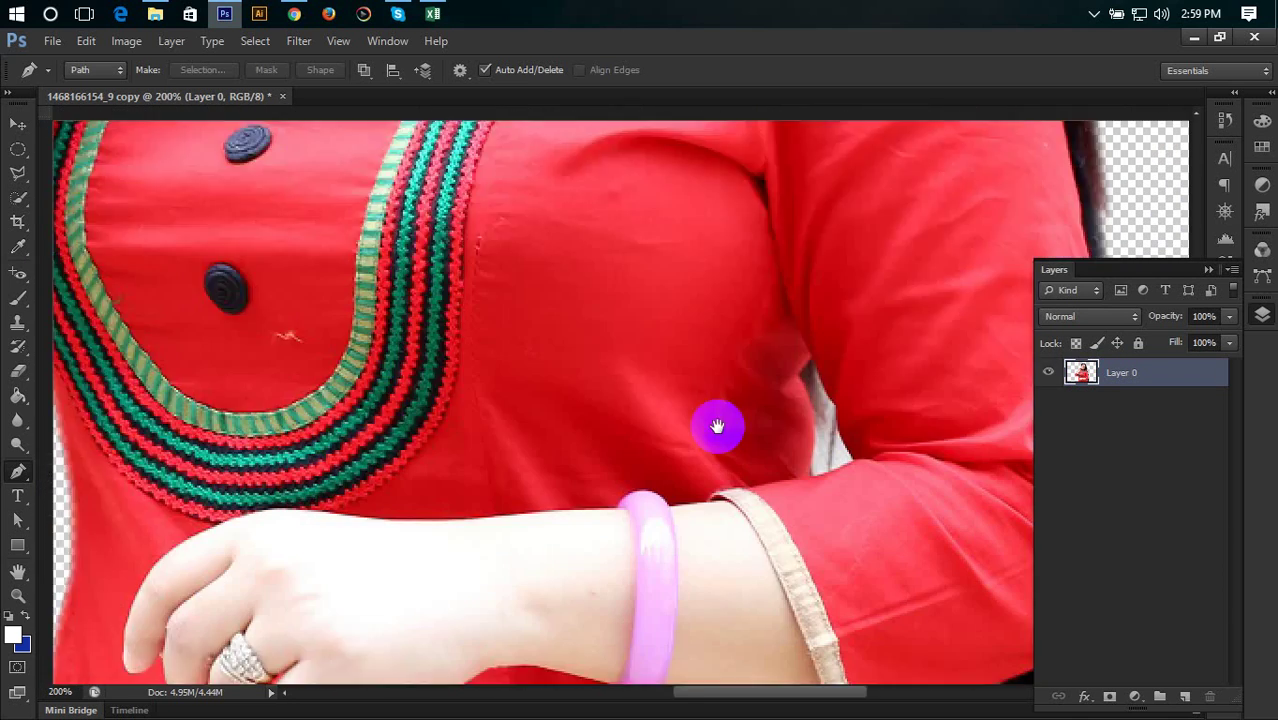
pyautogui.scroll(5, 690, 380)
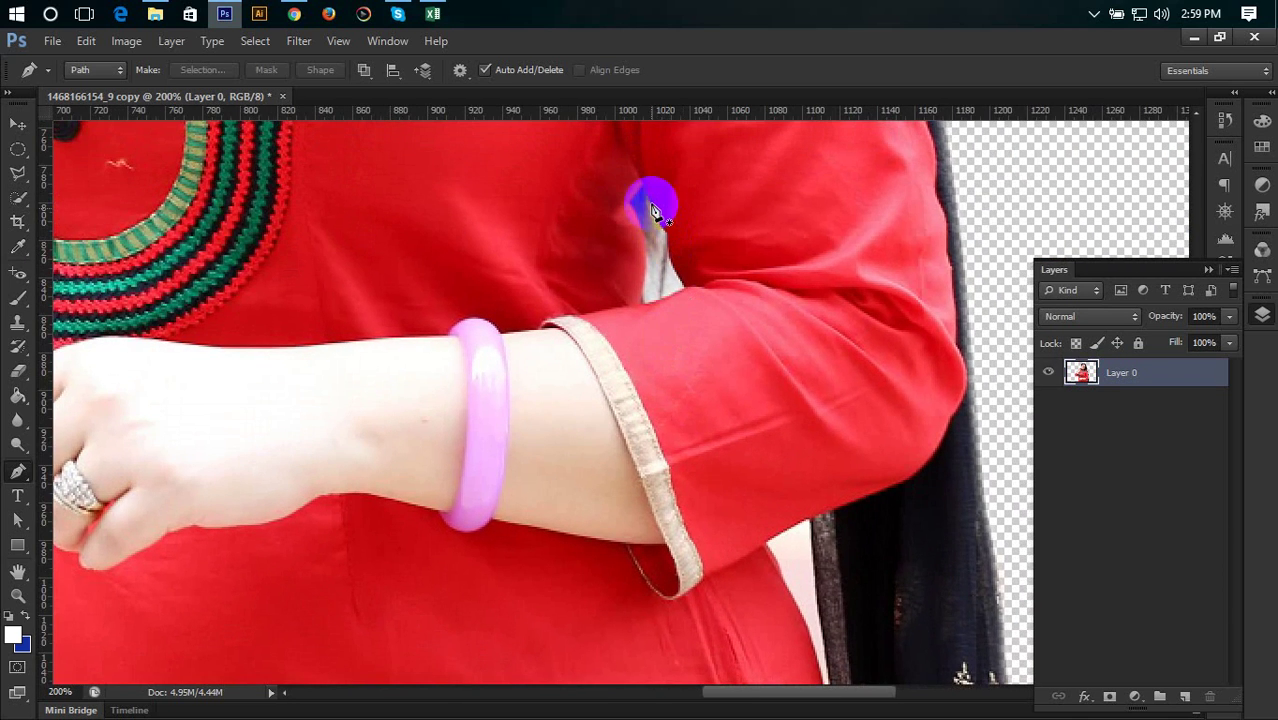
pyautogui.click(663, 237)
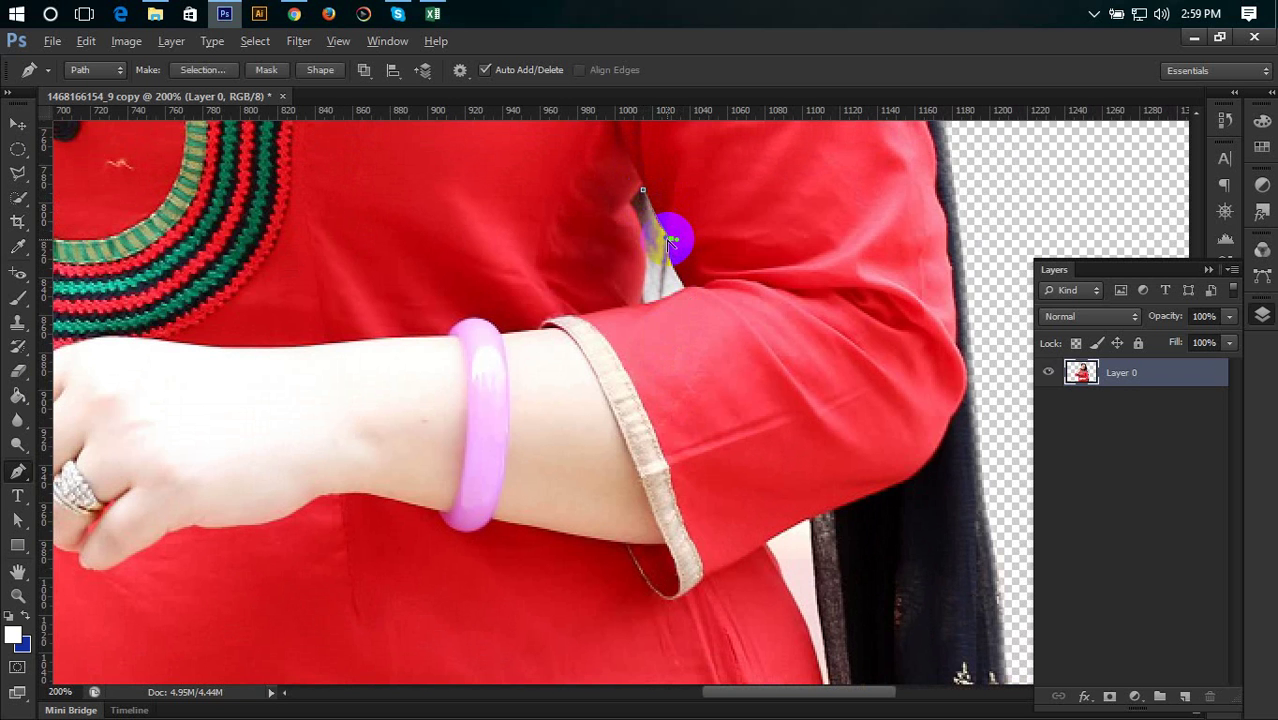
pyautogui.click(689, 288)
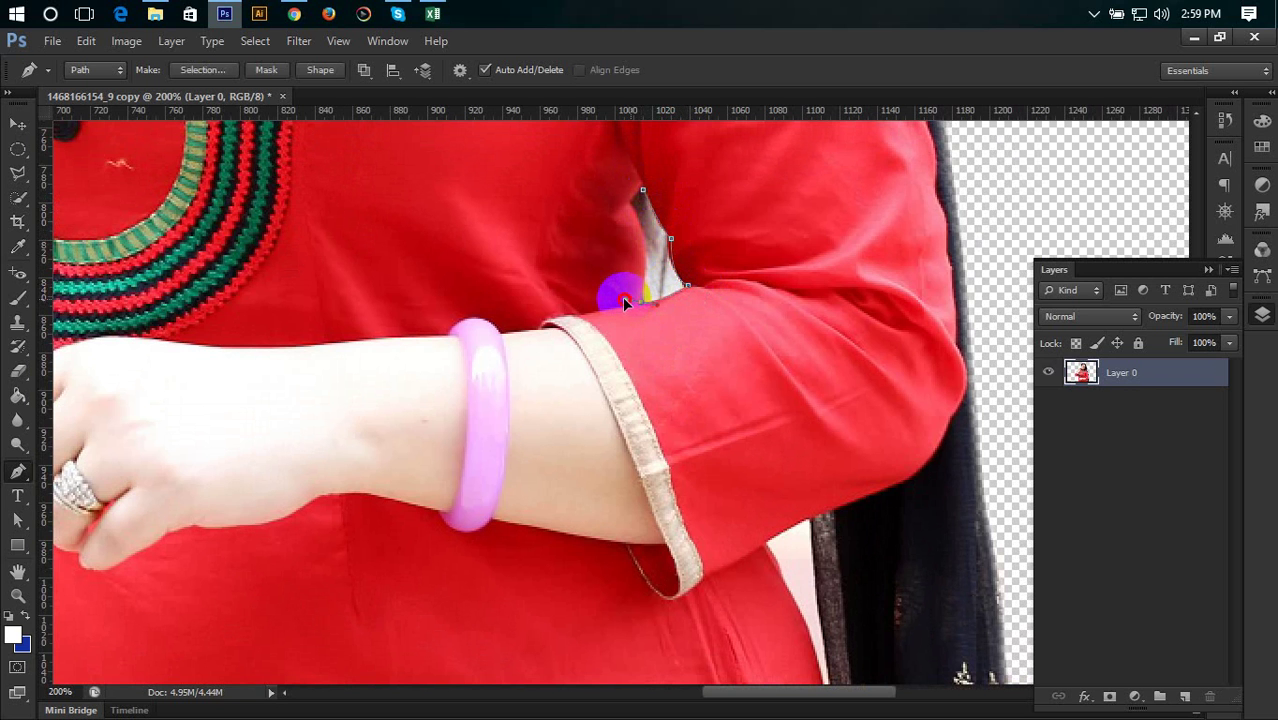
pyautogui.moveTo(637, 305); pyautogui.dragTo(643, 220)
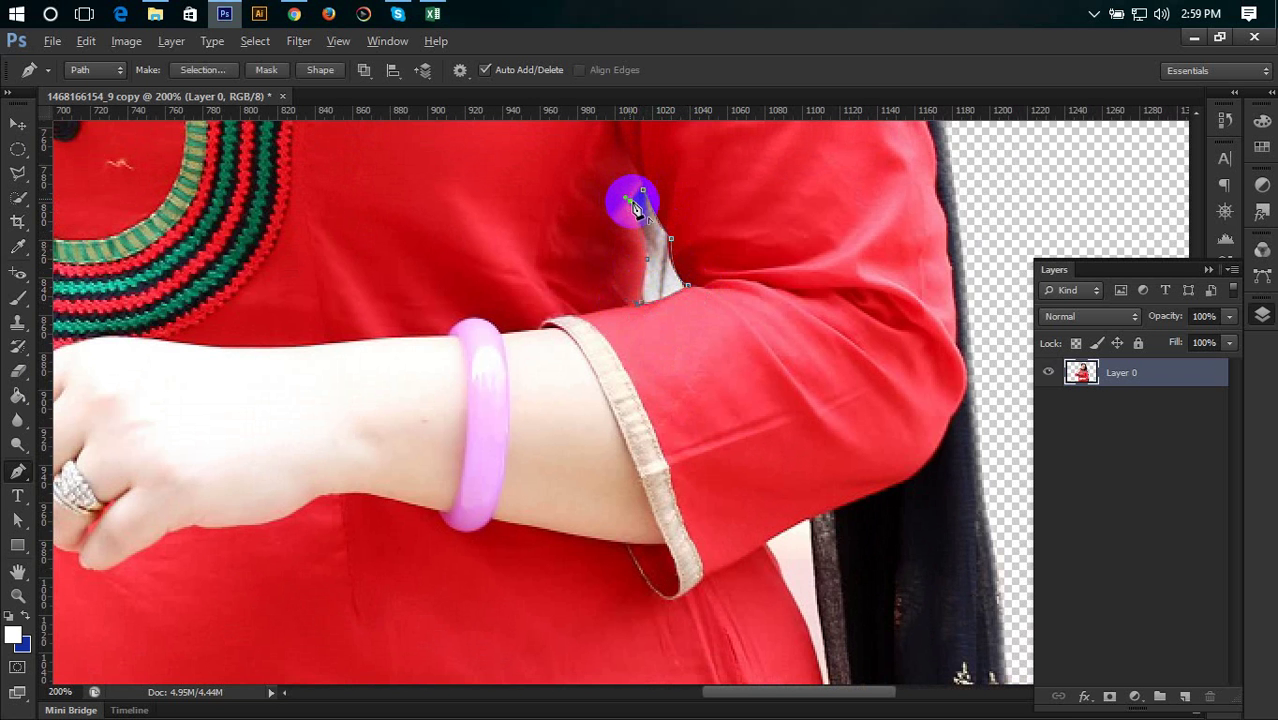
pyautogui.moveTo(642, 190); pyautogui.dragTo(651, 222)
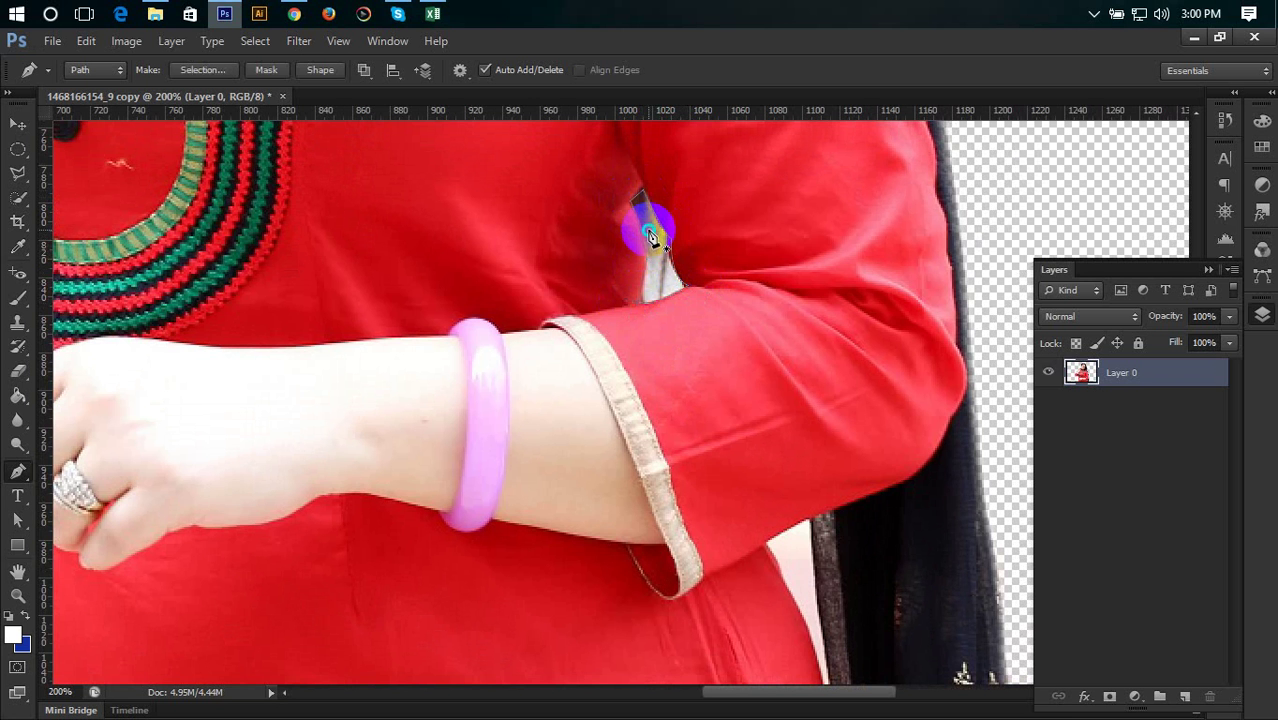
pyautogui.rightClick(650, 234)
pyautogui.click(722, 314)
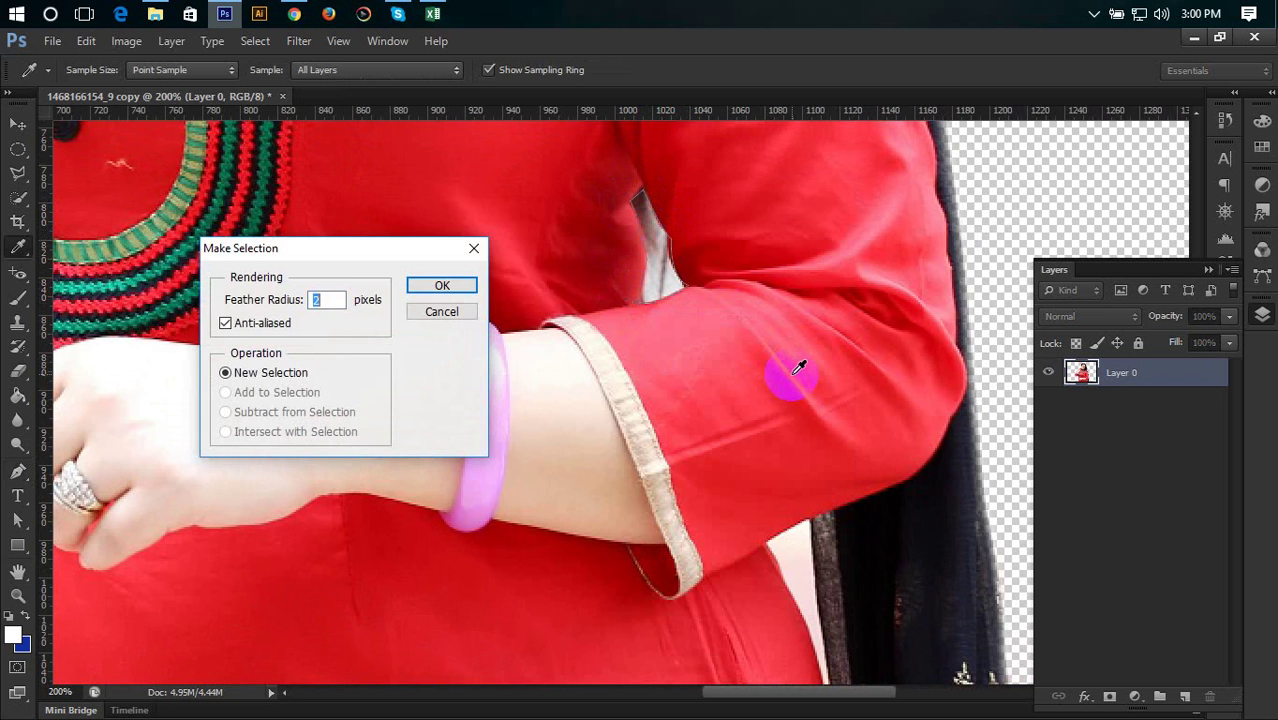
pyautogui.press('Return')
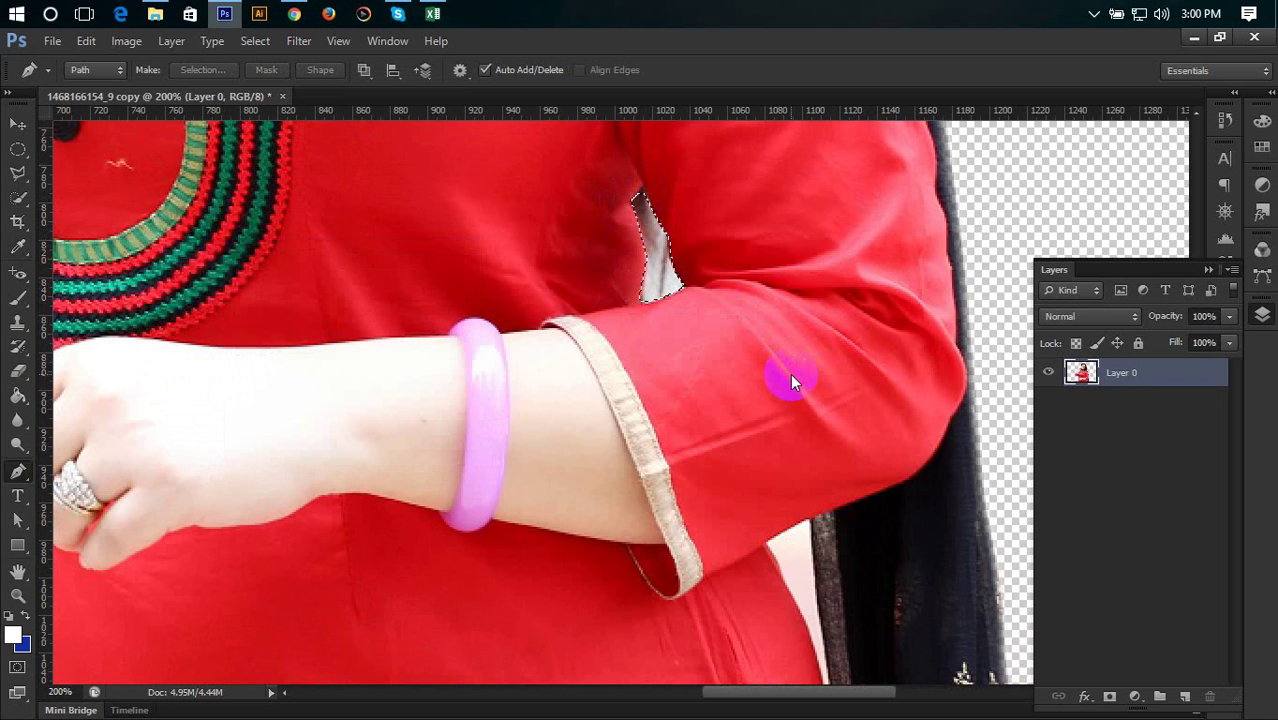
pyautogui.press('Delete')
# Step: Outline the gap between dress and dupatta, delete it, and zoom out
pyautogui.scroll(-5, 800, 390)
pyautogui.hscroll(1, 760, 250)
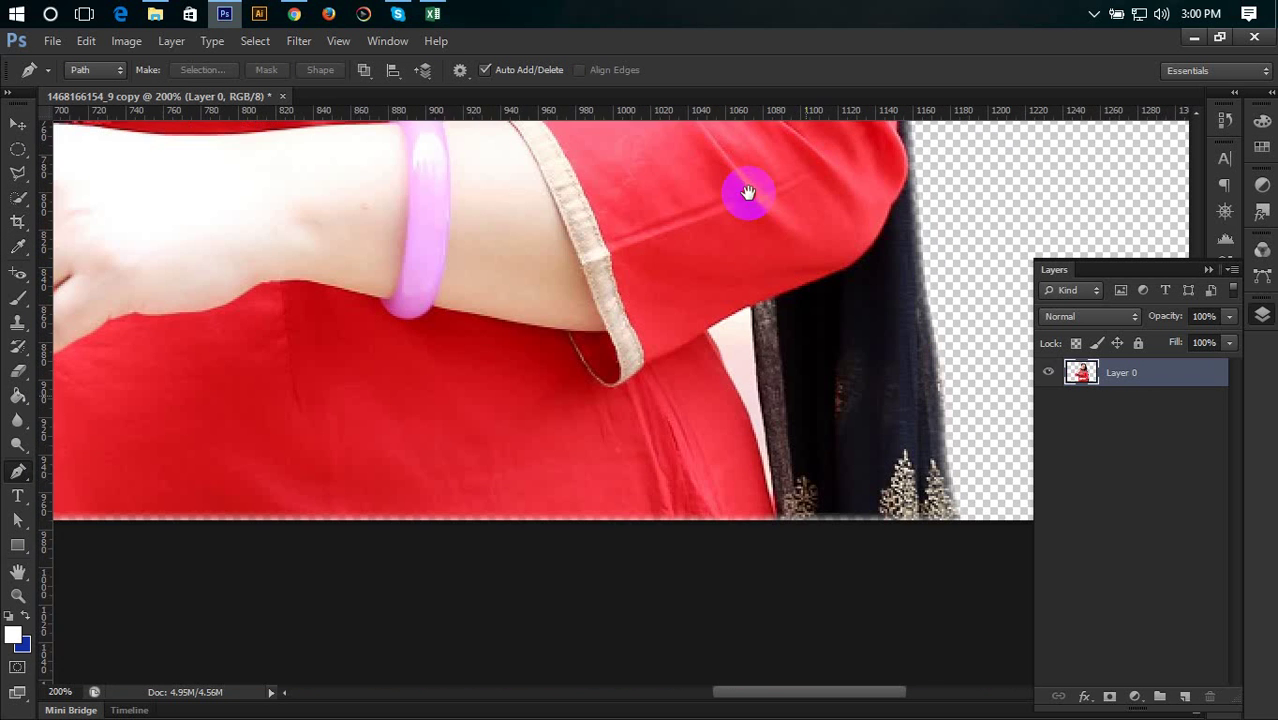
pyautogui.click(753, 310)
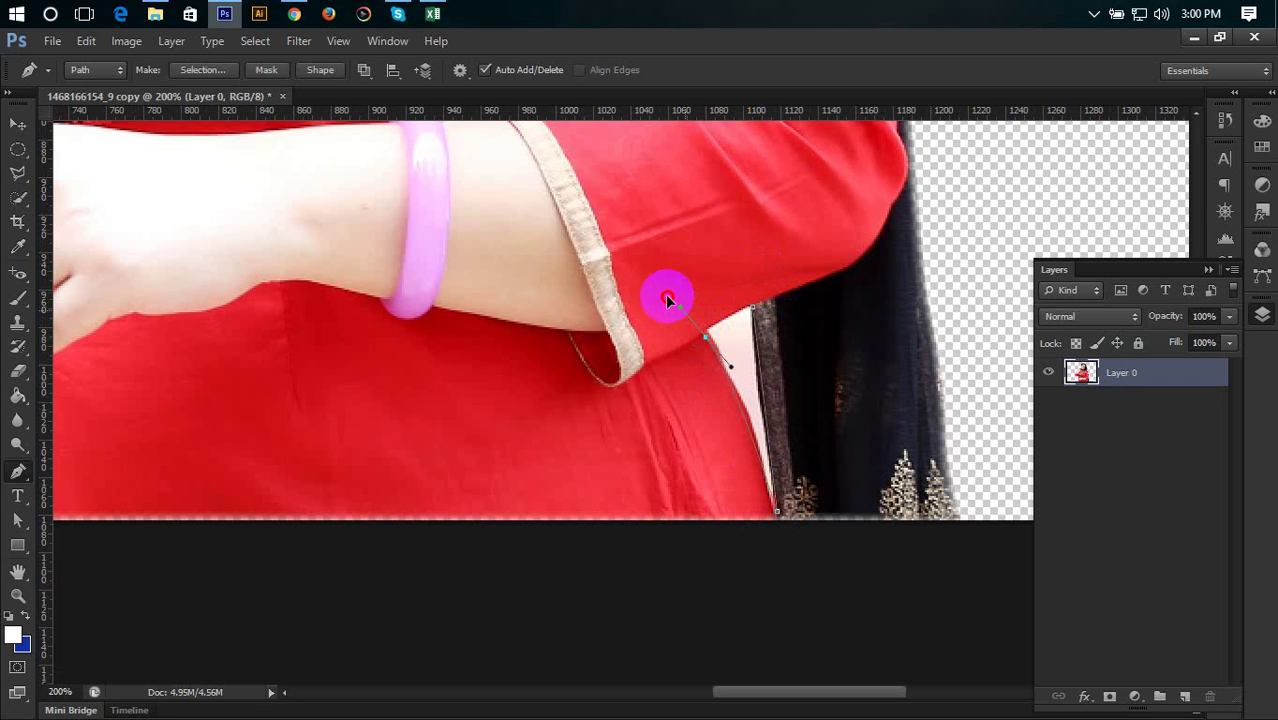
pyautogui.moveTo(668, 300); pyautogui.dragTo(664, 288)
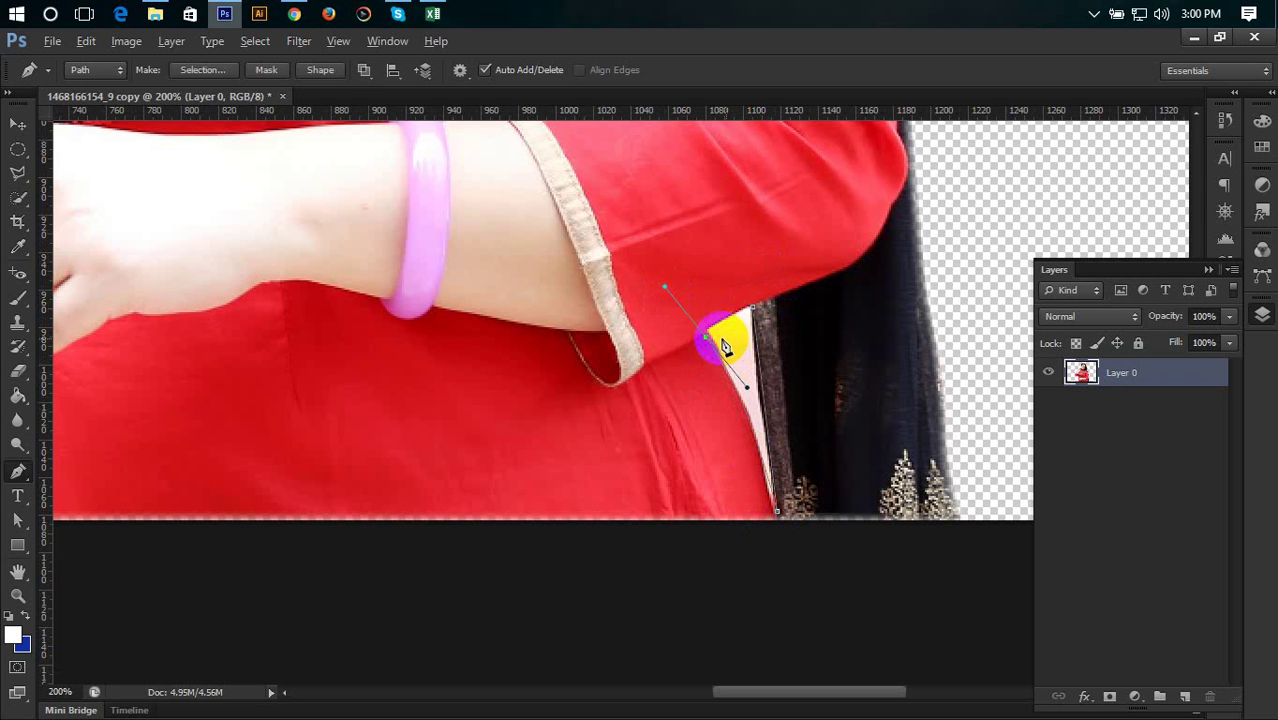
pyautogui.keyDown('alt'); pyautogui.click(706, 336); pyautogui.keyUp('alt')
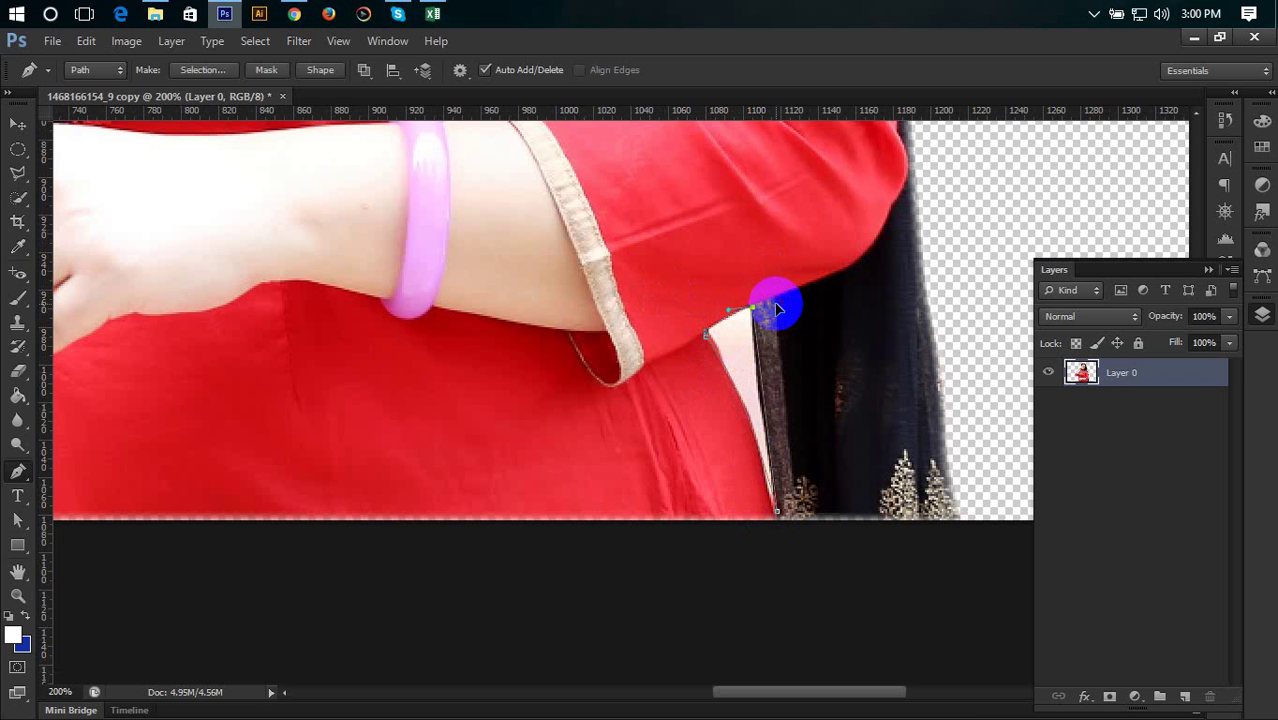
pyautogui.rightClick(749, 342)
pyautogui.click(836, 426)
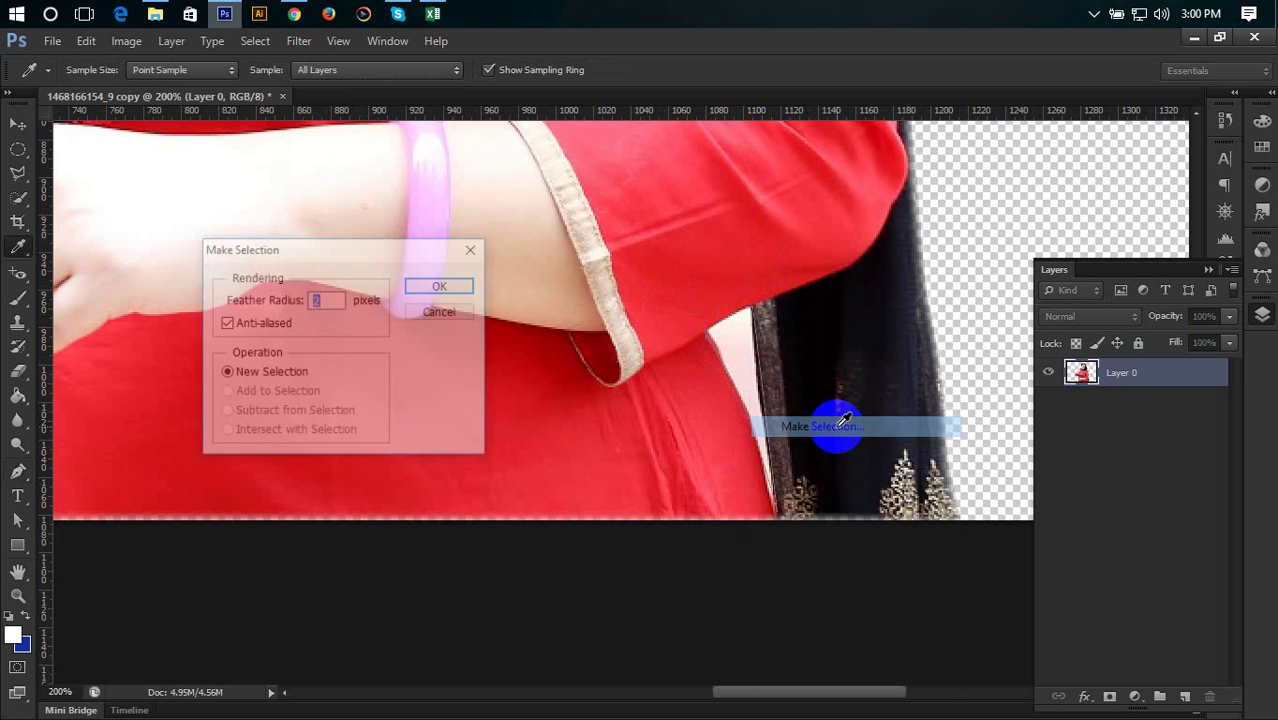
pyautogui.press('Return')
pyautogui.press('Delete')
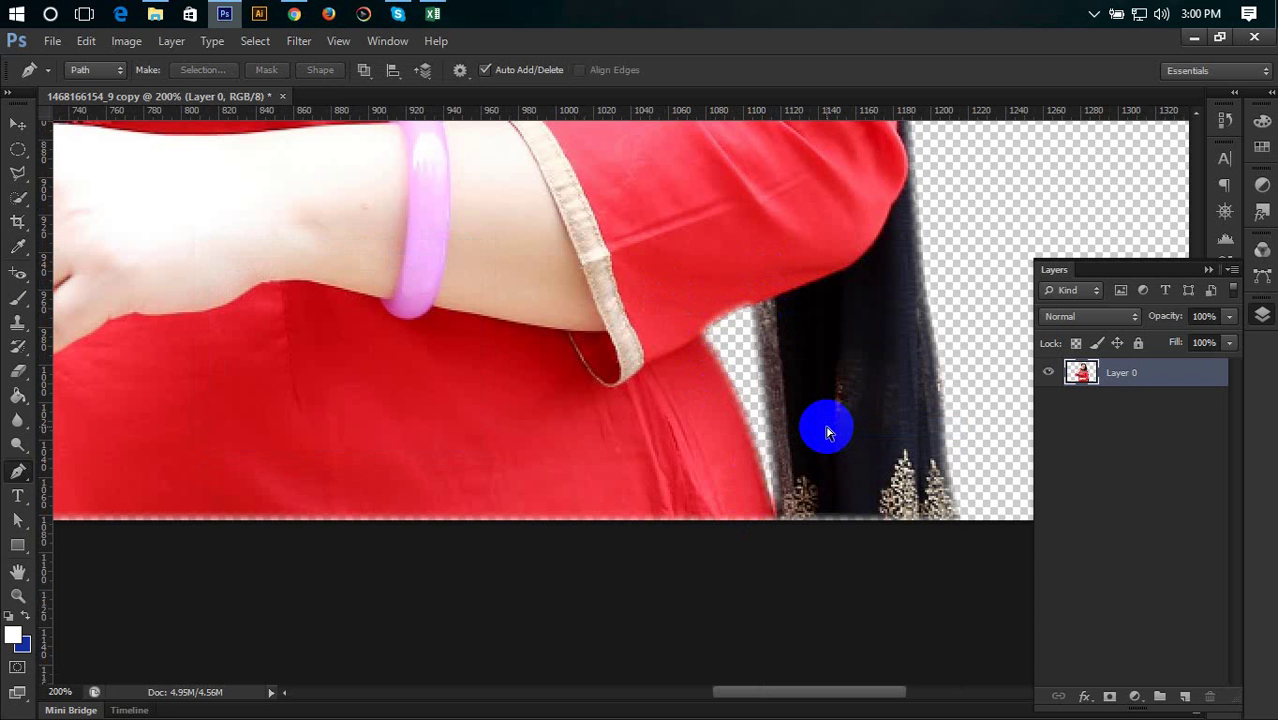
pyautogui.hotkey('ctrl', '-')
pyautogui.hotkey('ctrl', '-')
pyautogui.hotkey('ctrl', '-')
pyautogui.hotkey('ctrl', '-')
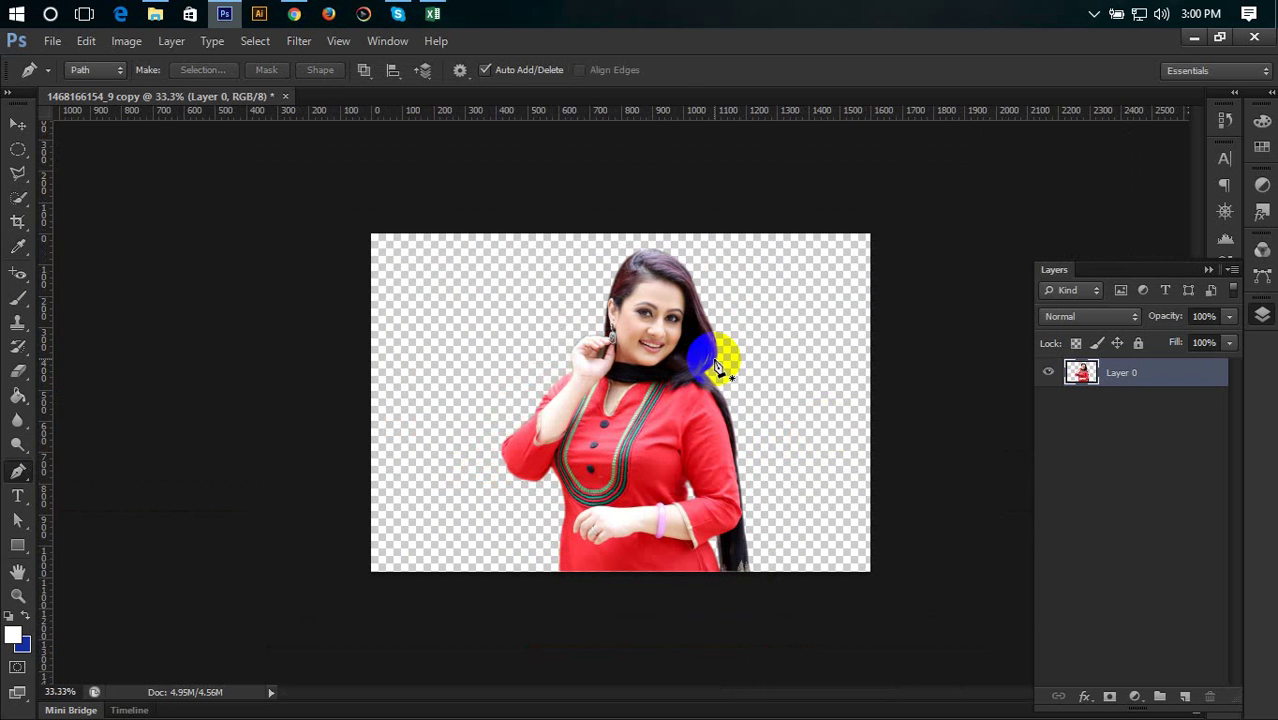
# Step: Create empty Layer 1 and pick pale yellow-green f1ffb7 as the foreground colour
pyautogui.click(17, 123)
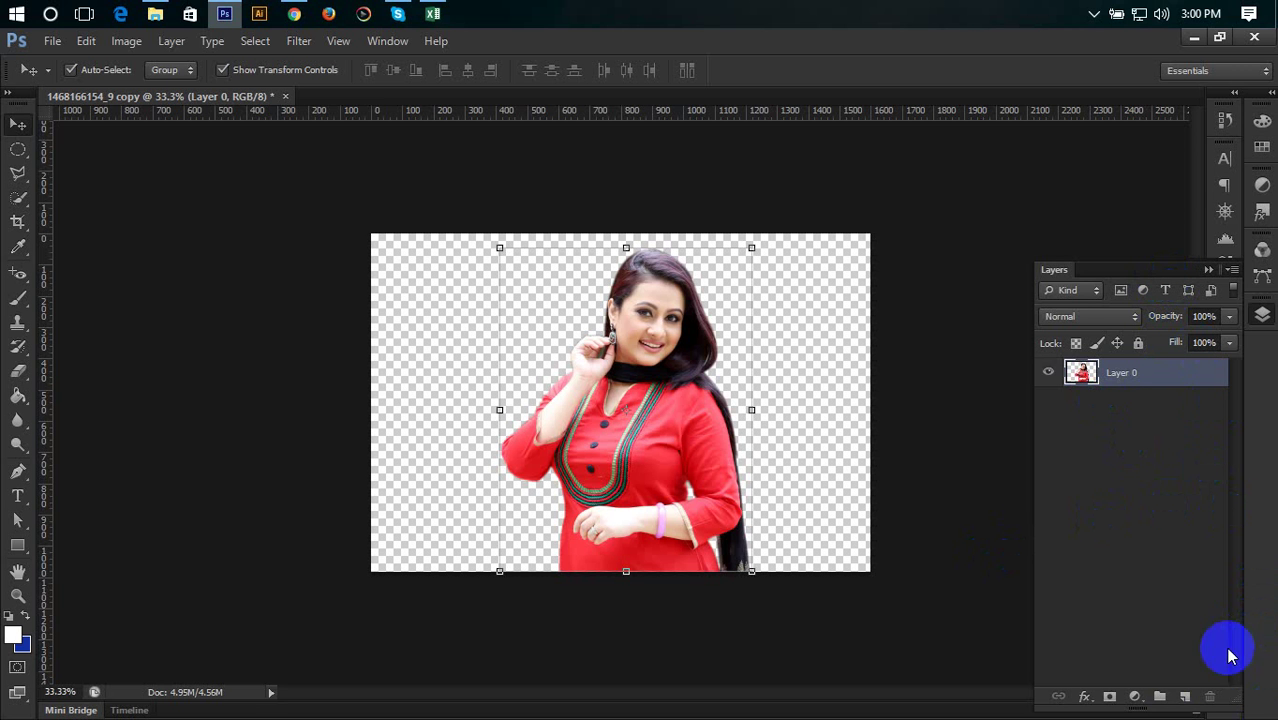
pyautogui.click(1187, 698)
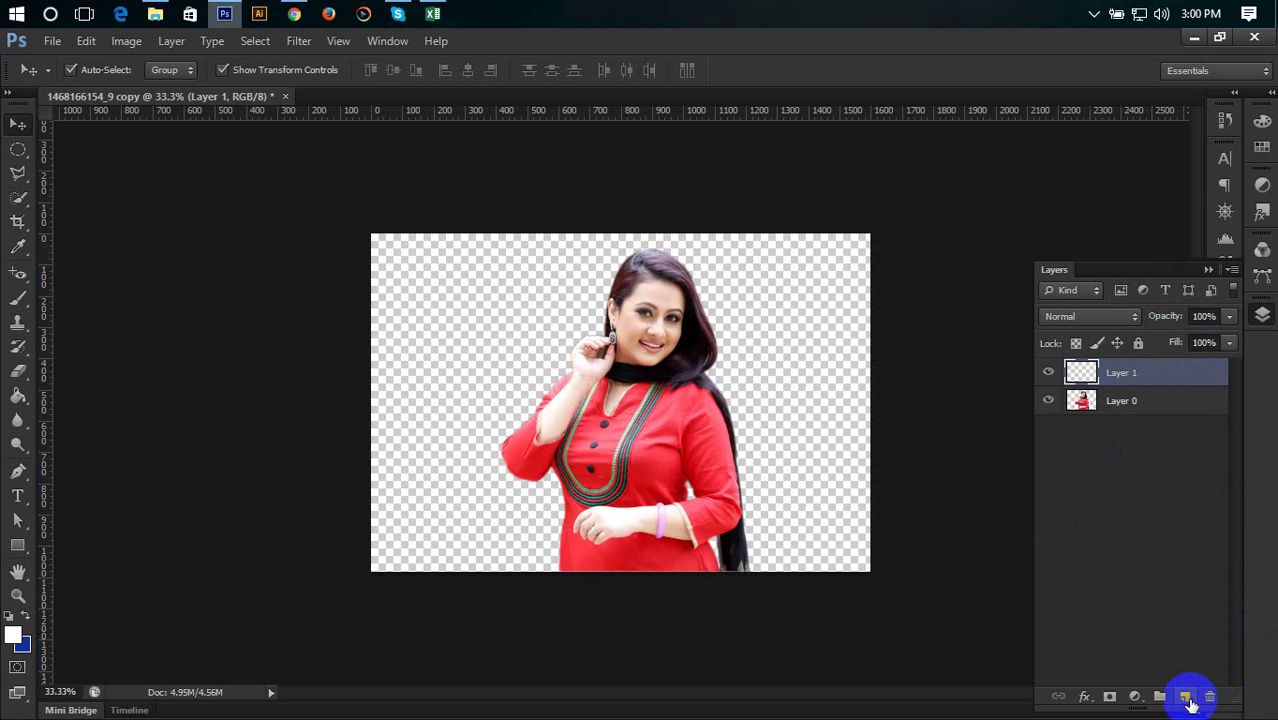
pyautogui.click(12, 637)
pyautogui.moveTo(630, 343)
pyautogui.mouseDown()
pyautogui.moveTo(511, 343)
pyautogui.moveTo(560, 346)
pyautogui.mouseUp()
pyautogui.click(836, 400)
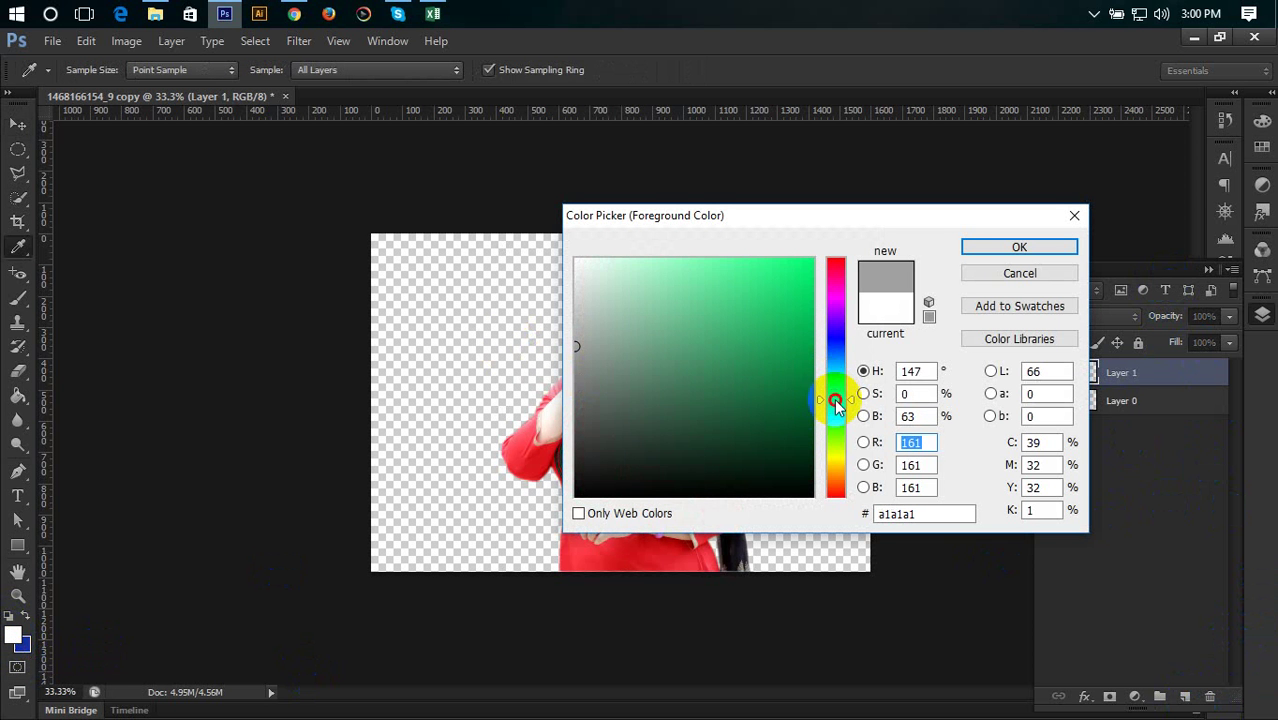
pyautogui.moveTo(831, 388); pyautogui.dragTo(843, 455)
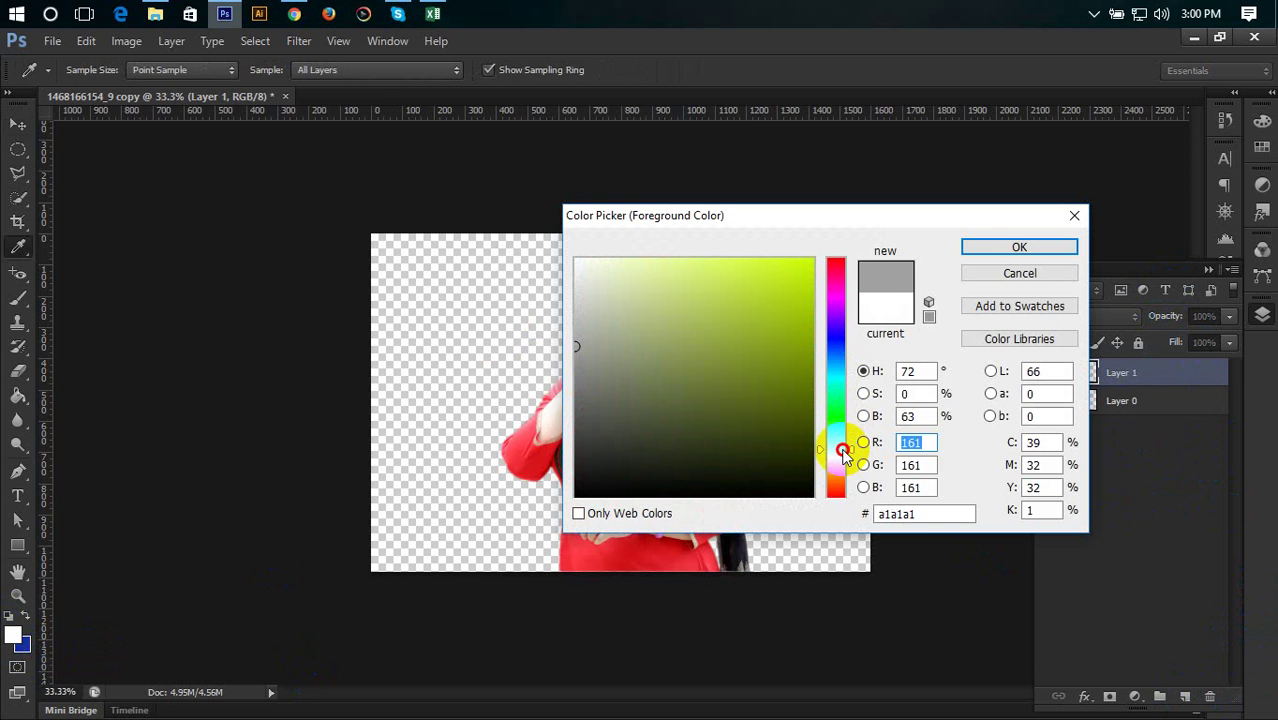
pyautogui.moveTo(753, 397)
pyautogui.mouseDown()
pyautogui.moveTo(608, 180)
pyautogui.moveTo(641, 182)
pyautogui.mouseUp()
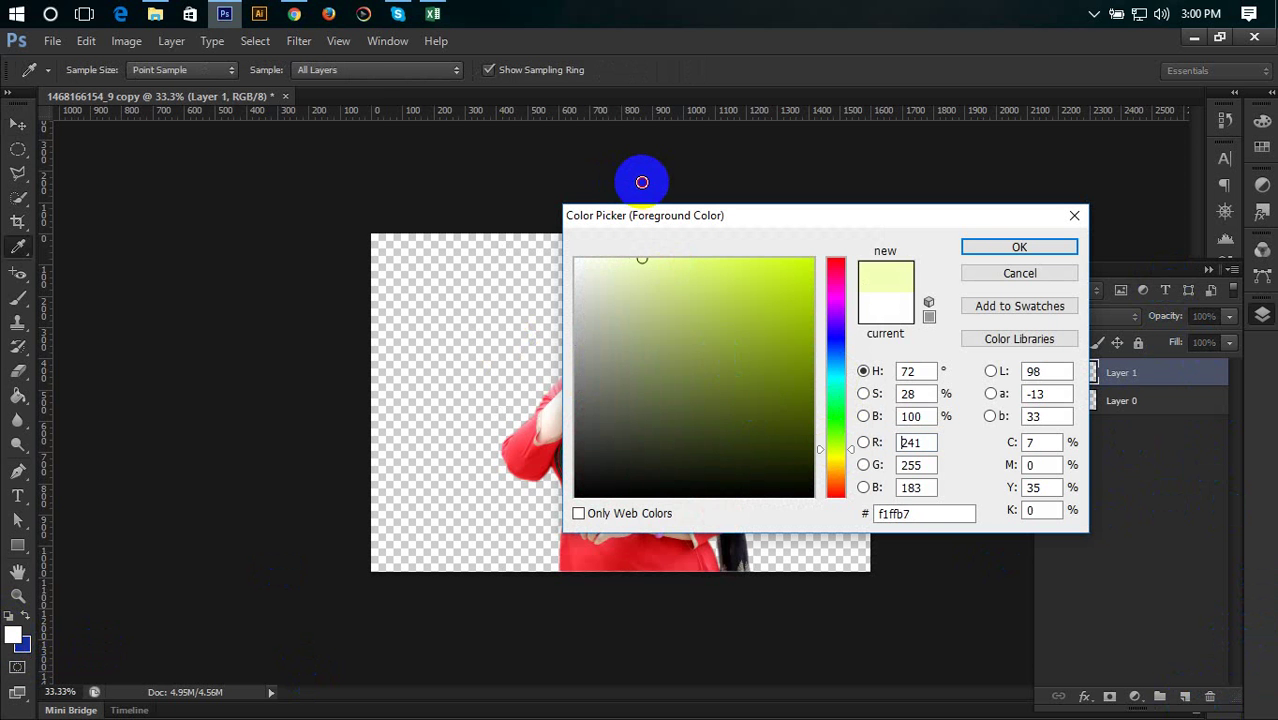
# Step: Fill Layer 1 with the pale yellow and move it beneath Layer 0
pyautogui.click(1000, 246)
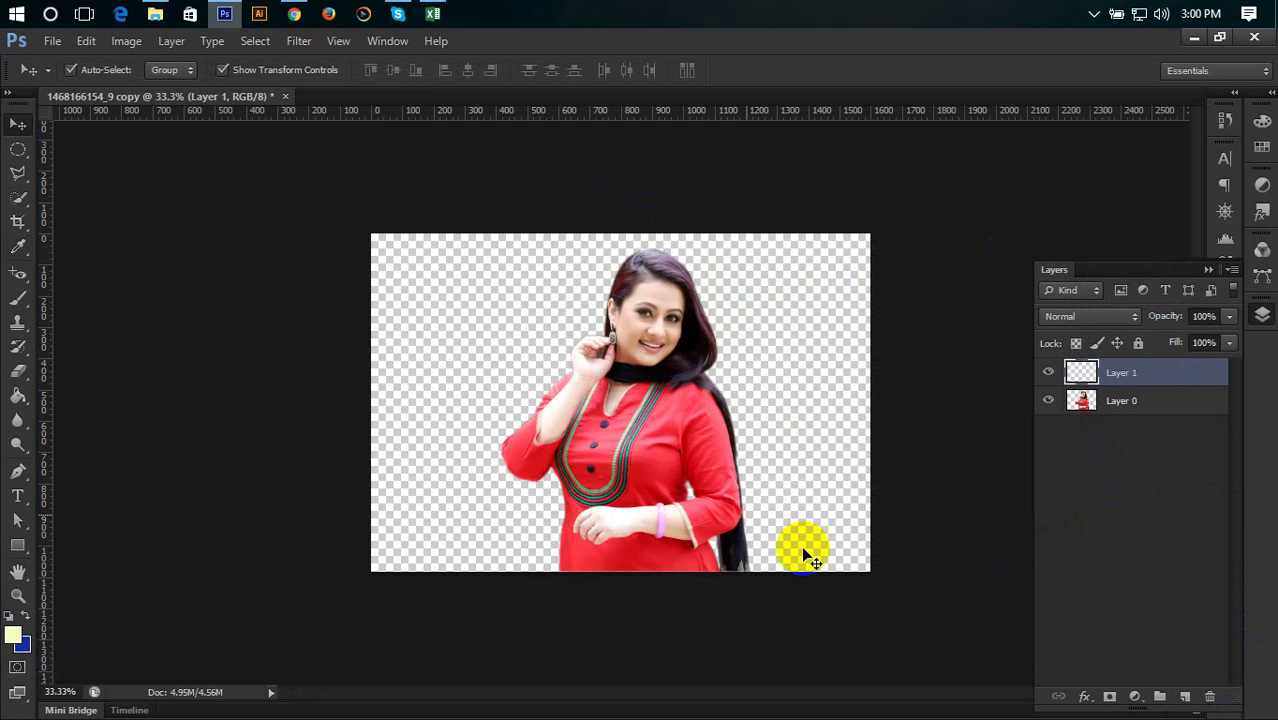
pyautogui.hotkey('alt', 'BackSpace')
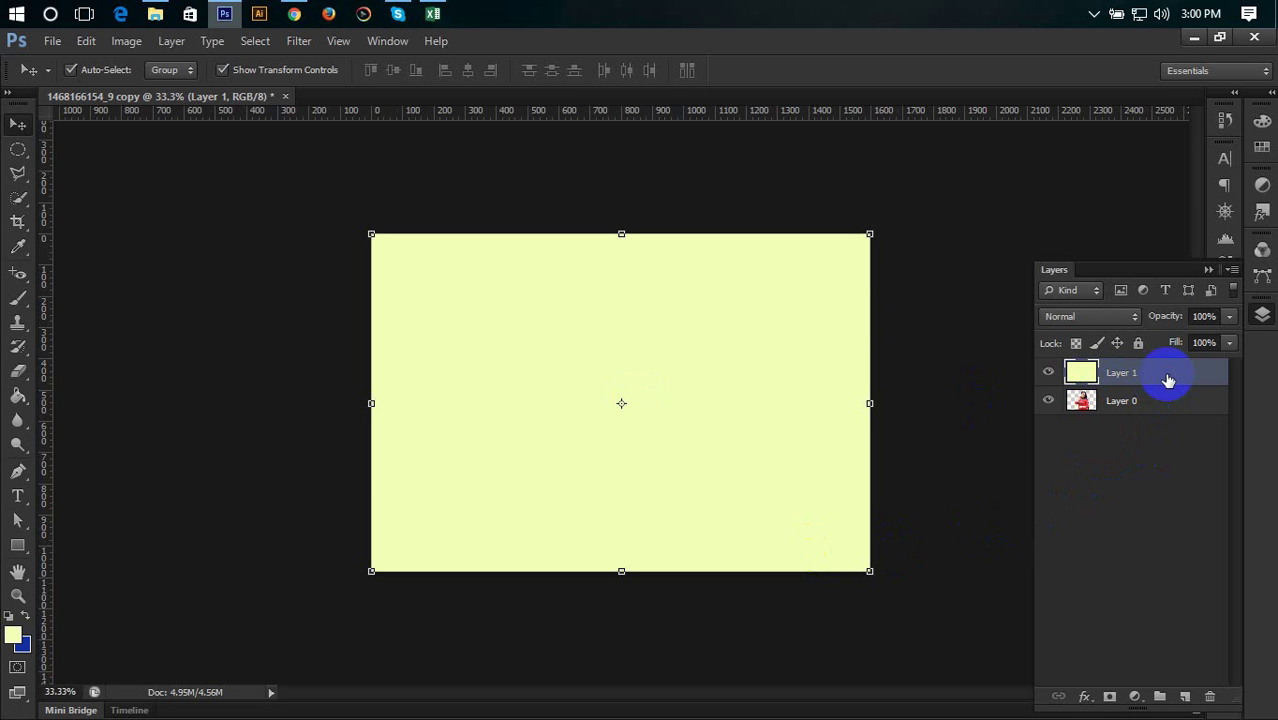
pyautogui.moveTo(1168, 380); pyautogui.dragTo(1170, 440)
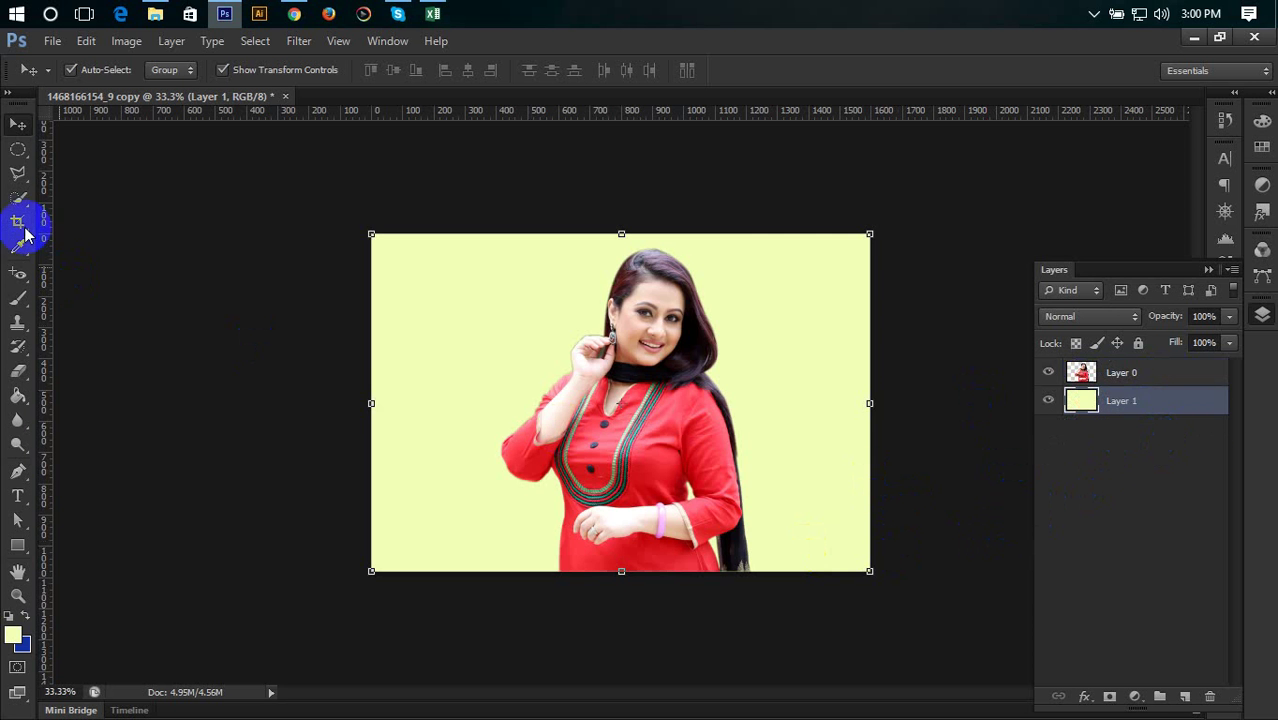
pyautogui.click(283, 256)
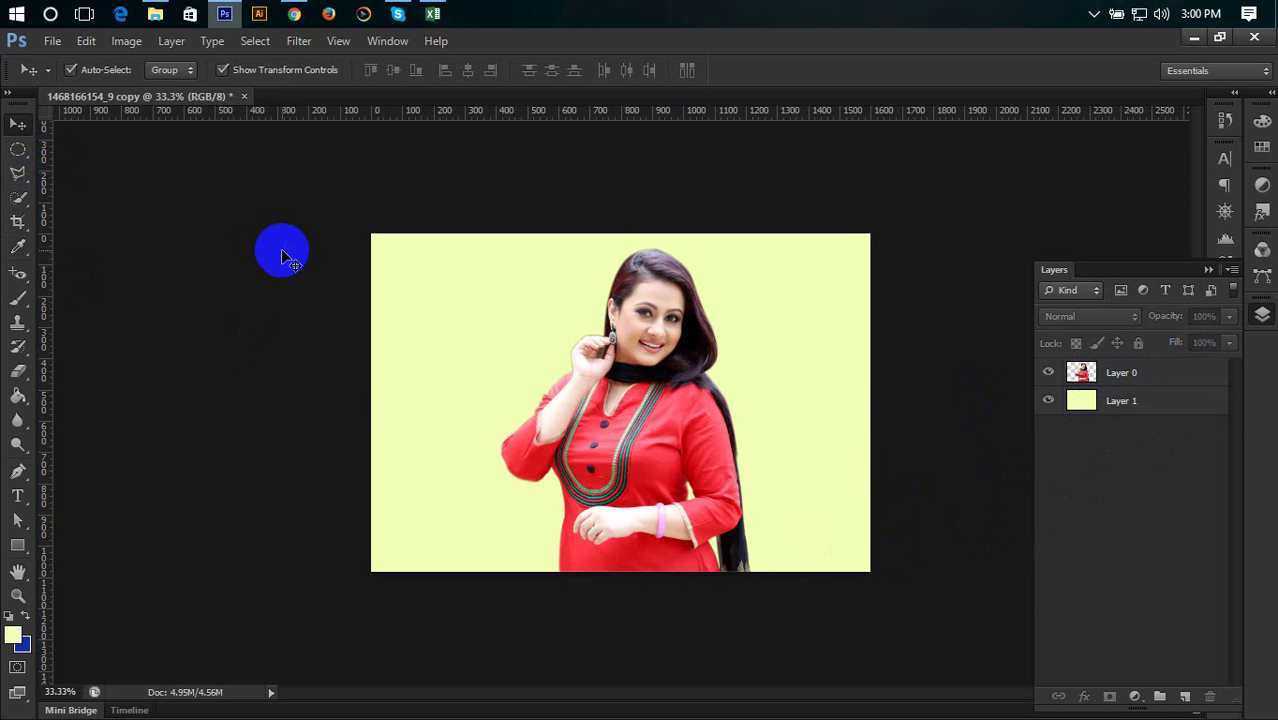
pyautogui.hotkey('ctrl', '+')
pyautogui.hotkey('ctrl', '+')
pyautogui.hotkey('ctrl', '+')
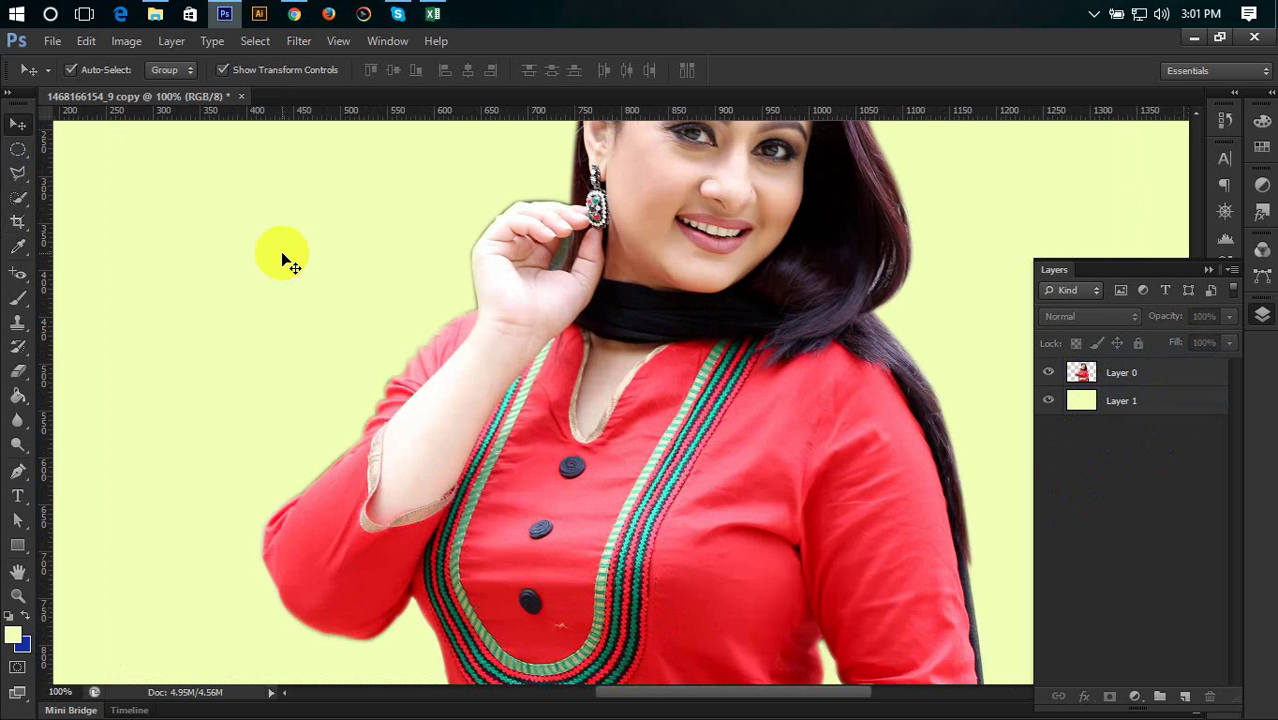
# Step: Zoom to 300% on the hand and start a Polygonal Lasso outline along its edge
pyautogui.hotkey('ctrl', '+')
pyautogui.hotkey('ctrl', '+')
pyautogui.moveTo(589, 545)
pyautogui.mouseDown()
pyautogui.moveTo(608, 436)
pyautogui.moveTo(618, 455)
pyautogui.mouseUp()
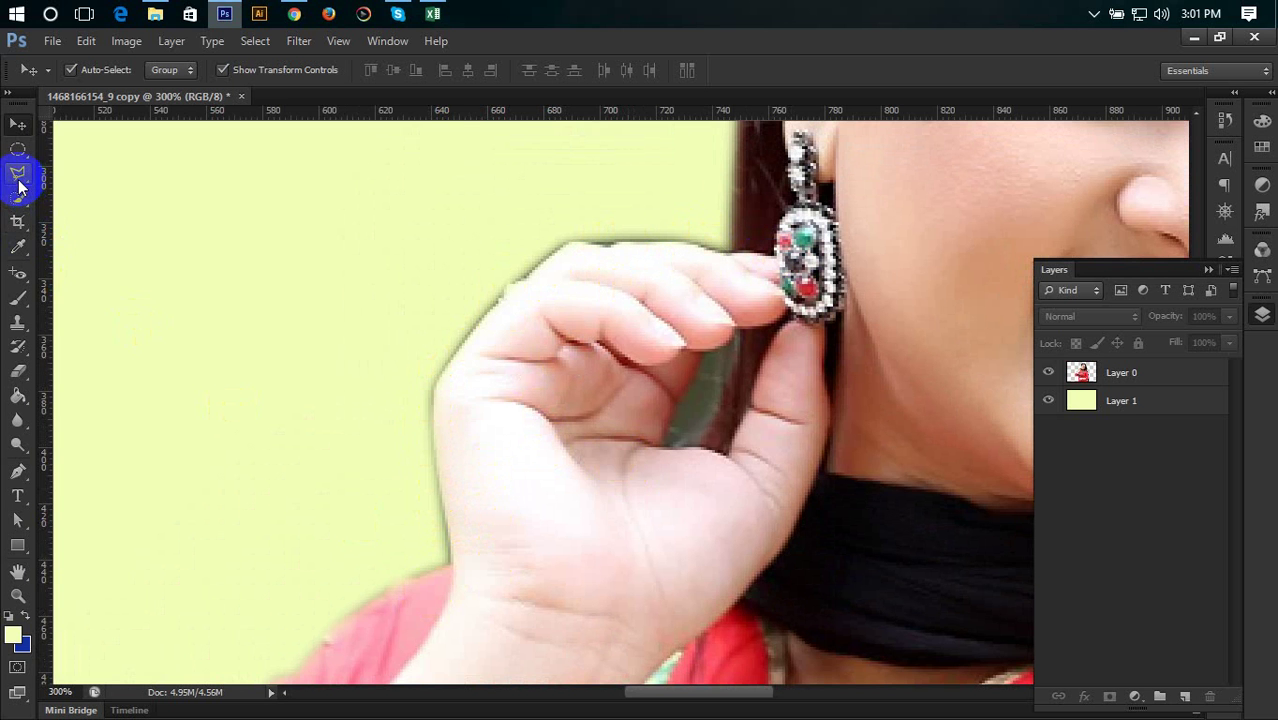
pyautogui.moveTo(18, 174); pyautogui.dragTo(84, 176)
pyautogui.click(117, 192)
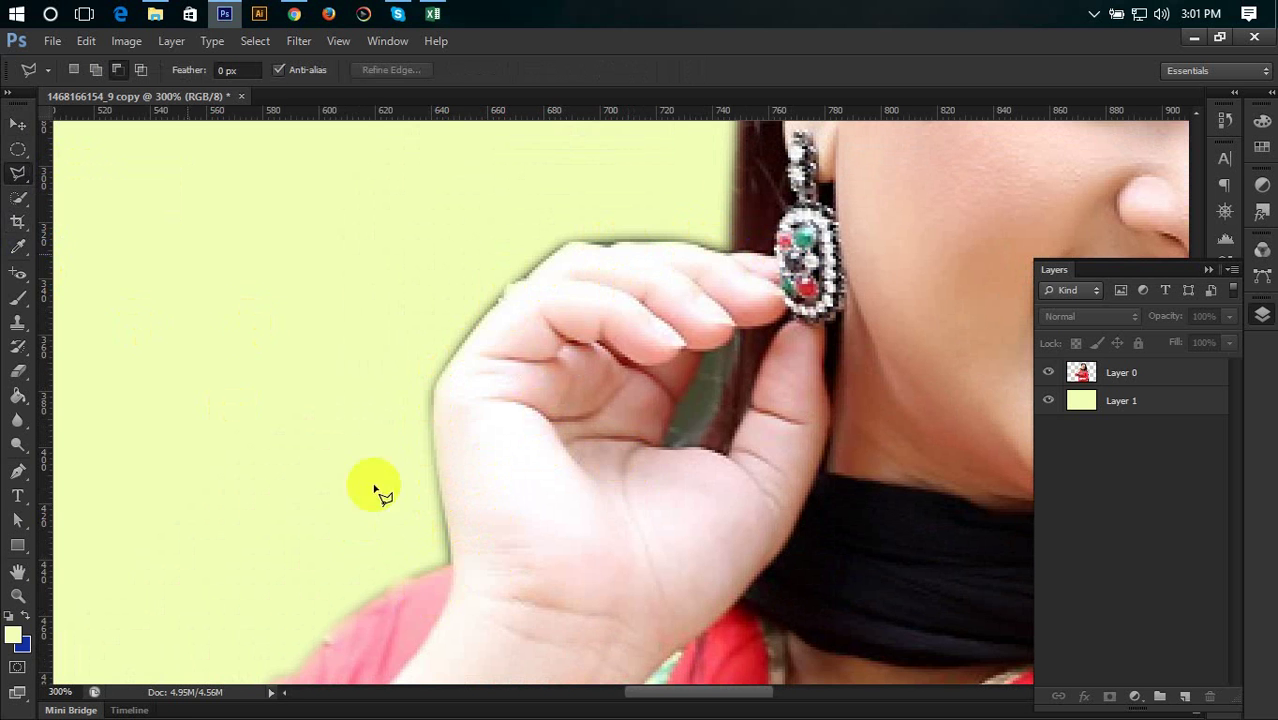
pyautogui.click(451, 565)
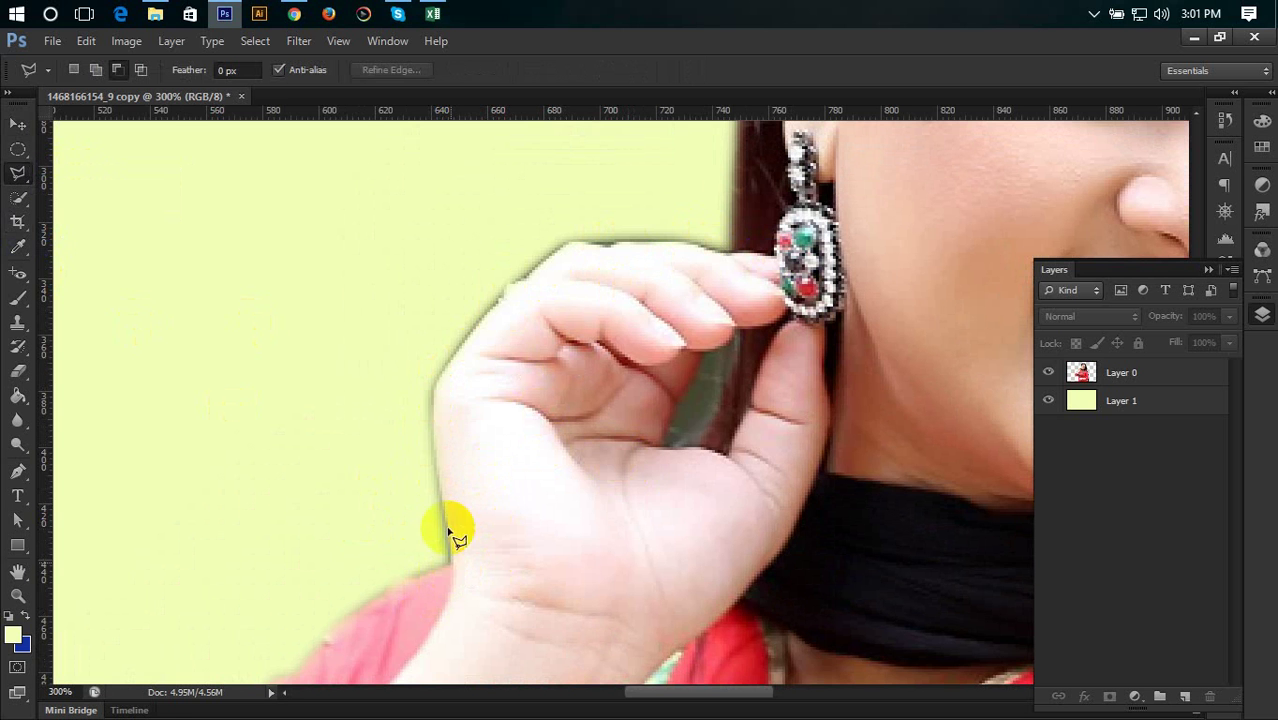
pyautogui.click(434, 392)
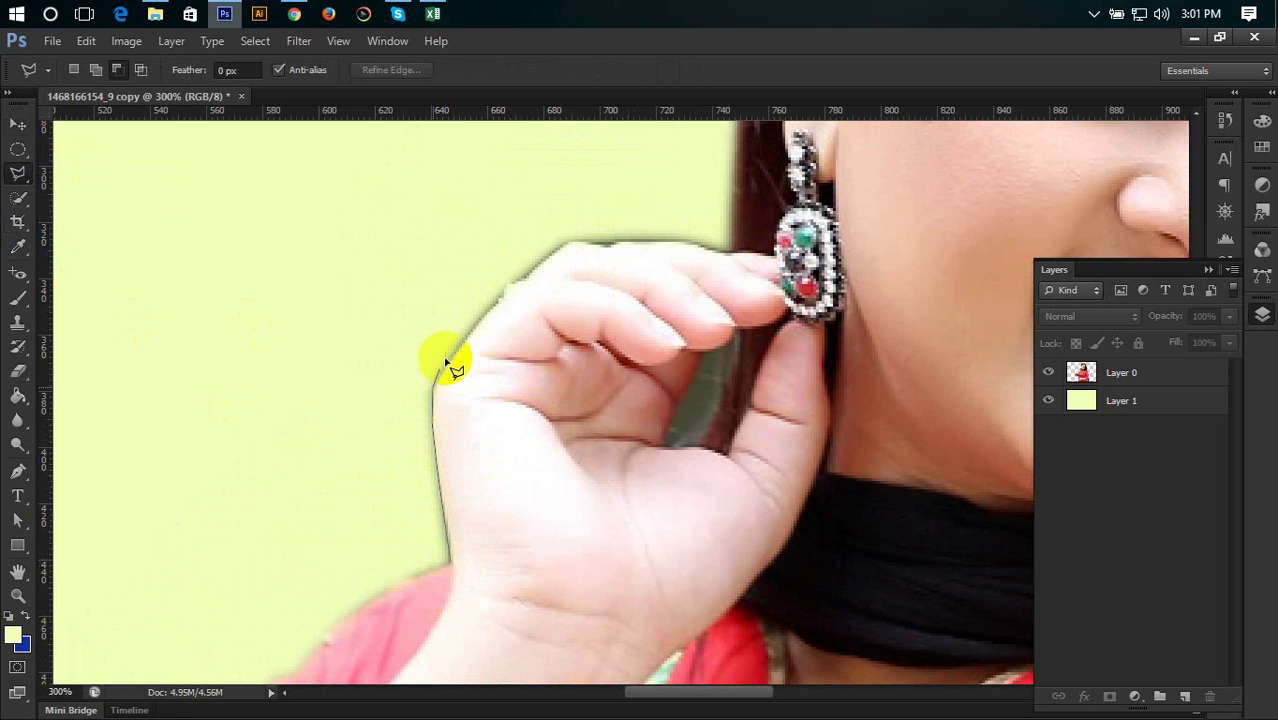
pyautogui.click(466, 338)
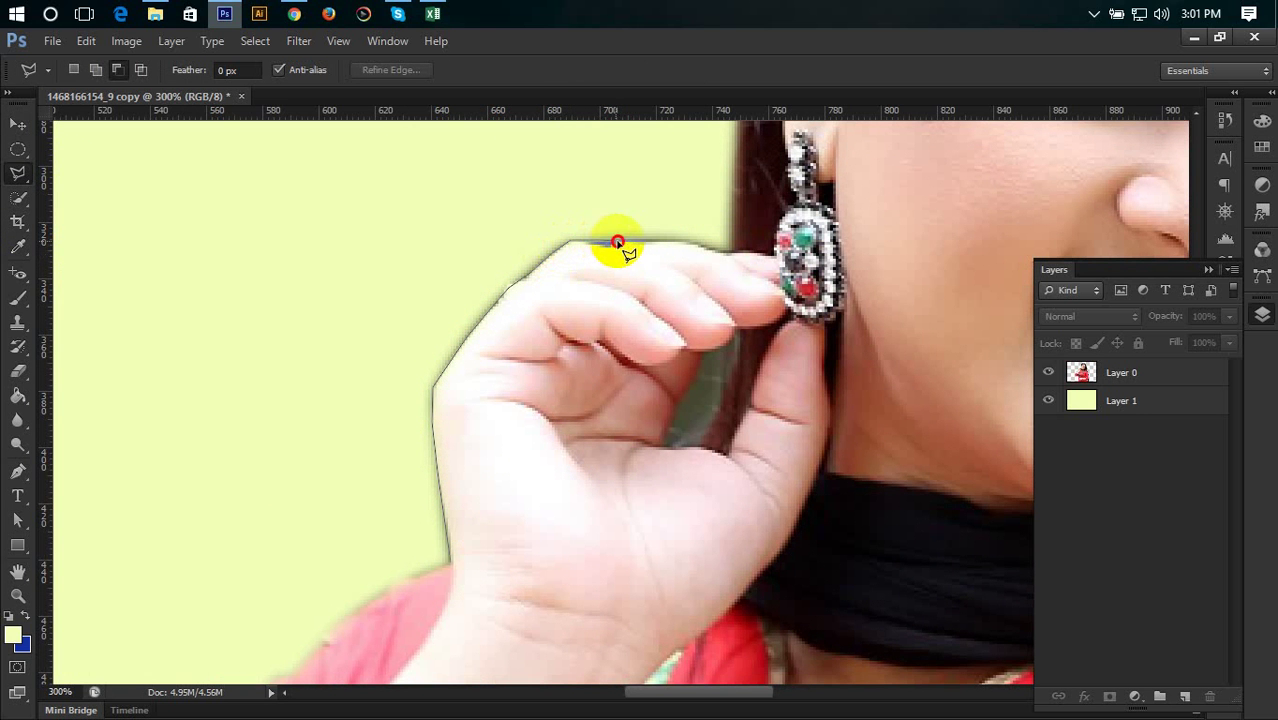
# Step: Enclose the leftover patch above the fingers, remove it from Layer 0, and zoom out
pyautogui.click(711, 248)
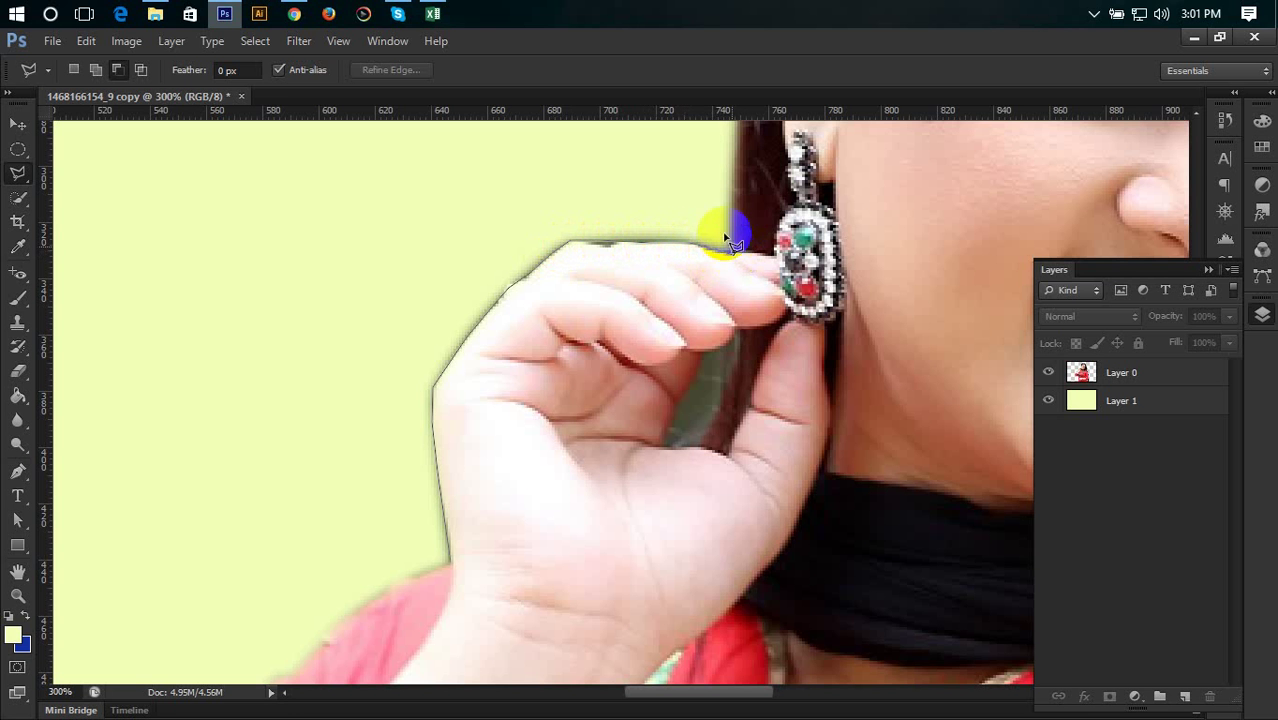
pyautogui.click(720, 210)
pyautogui.click(503, 181)
pyautogui.click(238, 311)
pyautogui.click(181, 462)
pyautogui.click(230, 514)
pyautogui.doubleClick(330, 507)
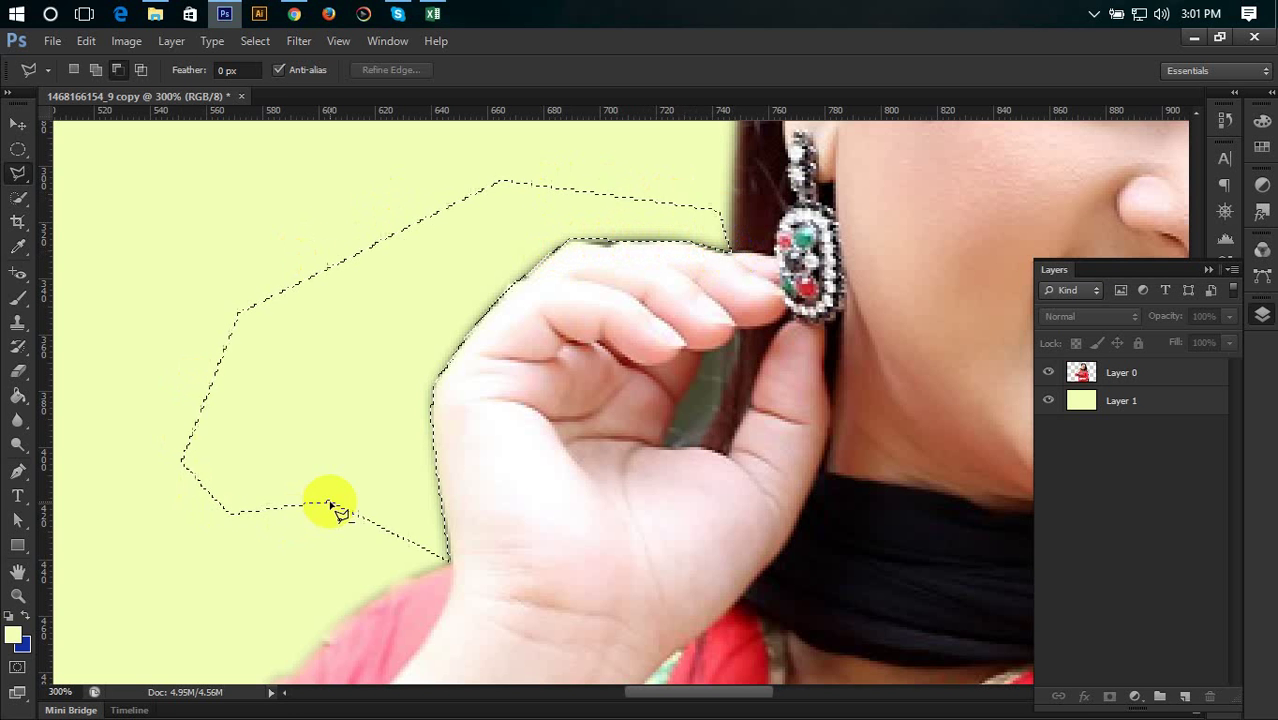
pyautogui.click(1149, 375)
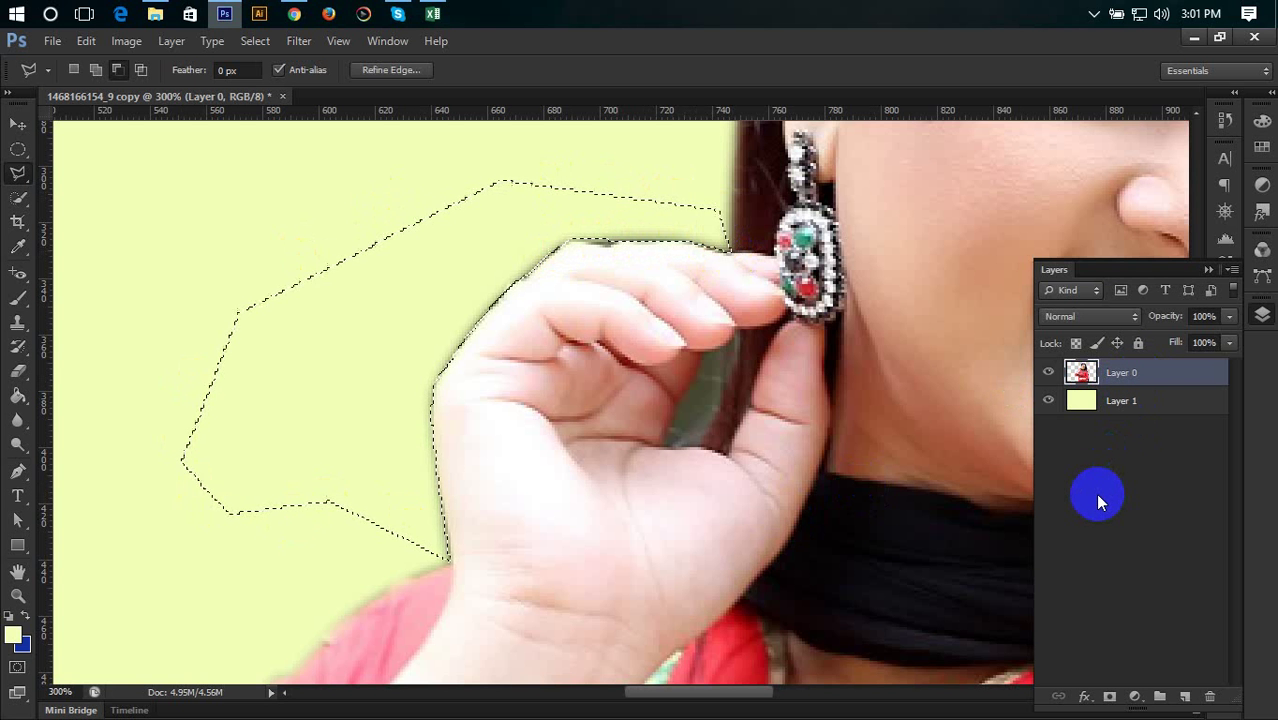
pyautogui.hotkey('ctrl', 'd')
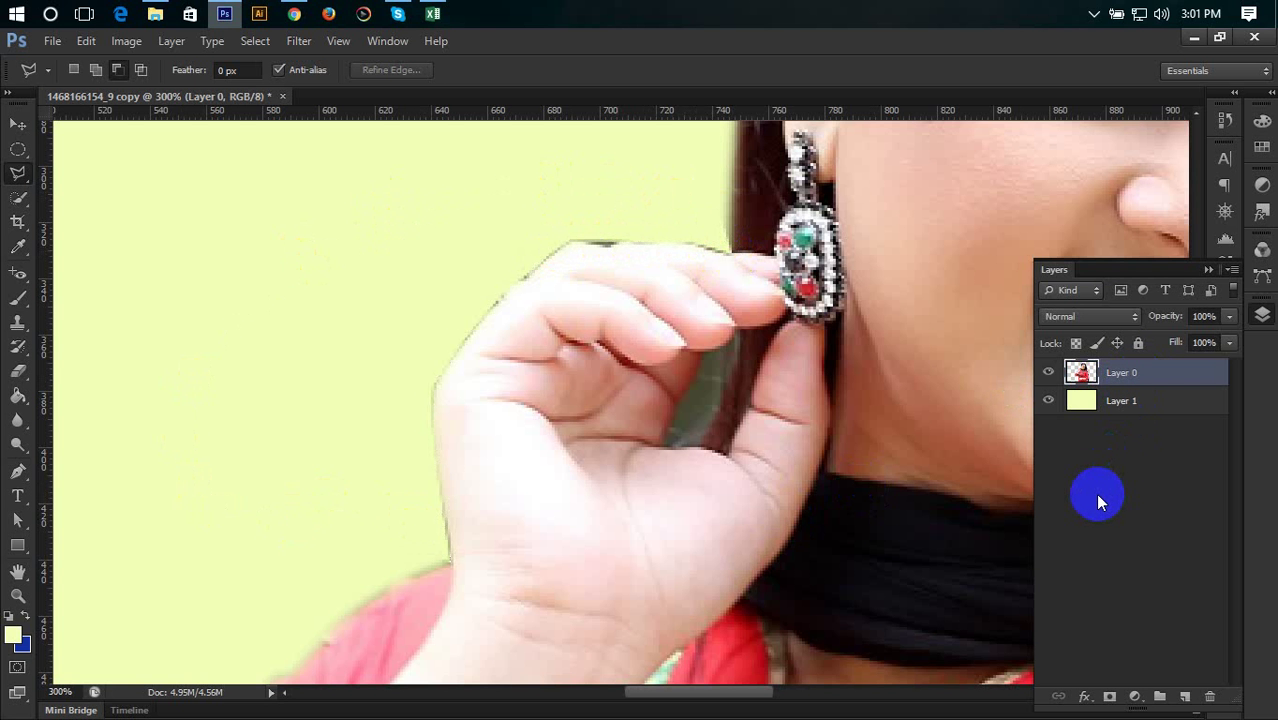
pyautogui.hotkey('ctrl', '-')
pyautogui.hotkey('ctrl', '-')
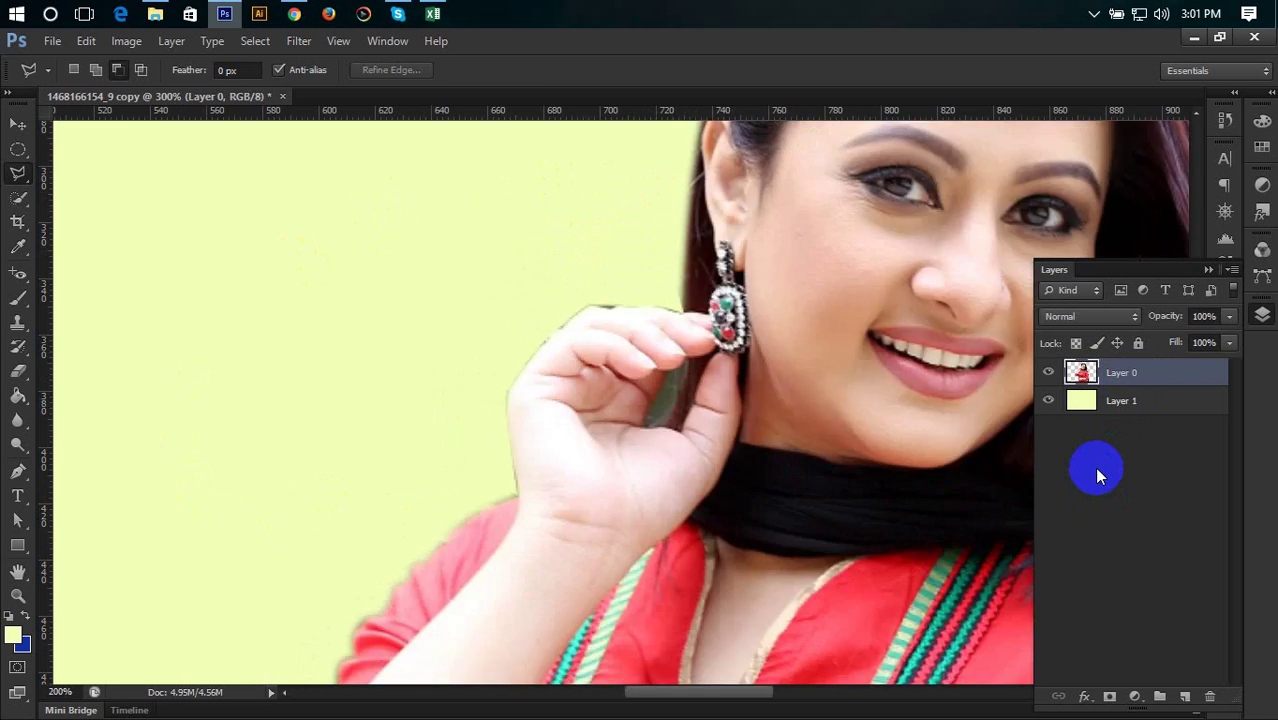
pyautogui.hotkey('ctrl', '-')
pyautogui.hotkey('ctrl', '-')
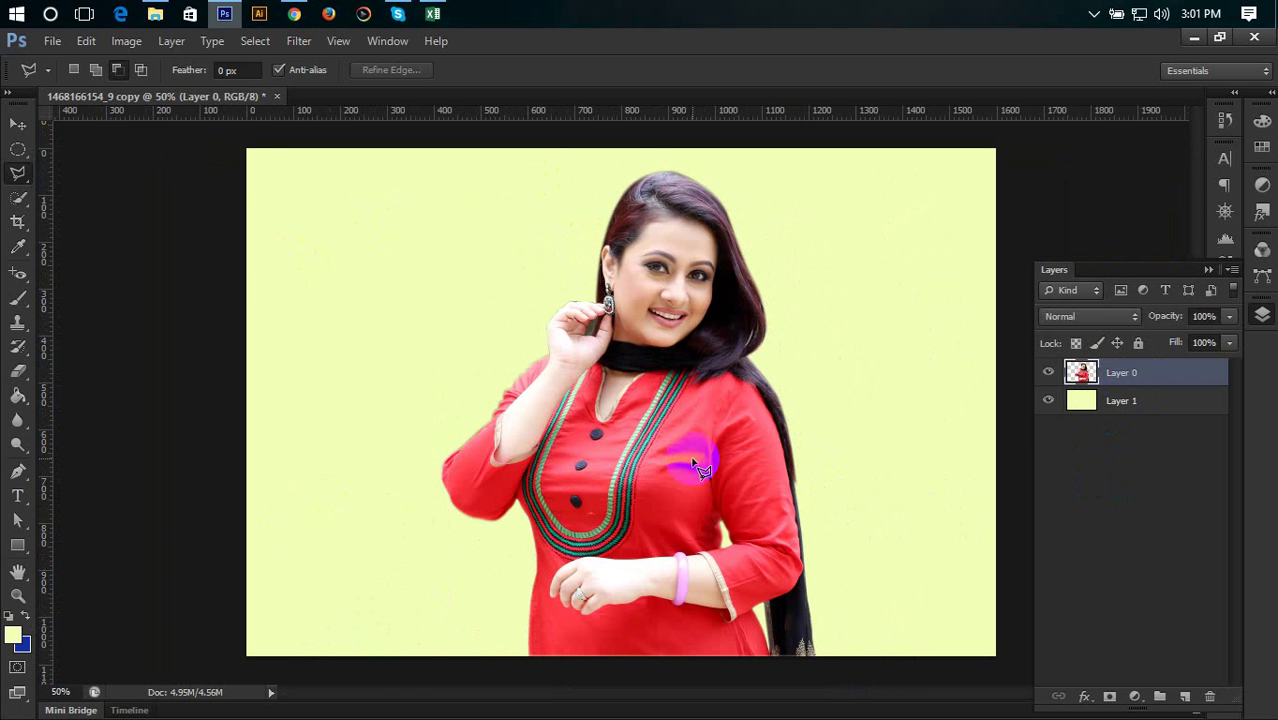
pyautogui.click(18, 123)
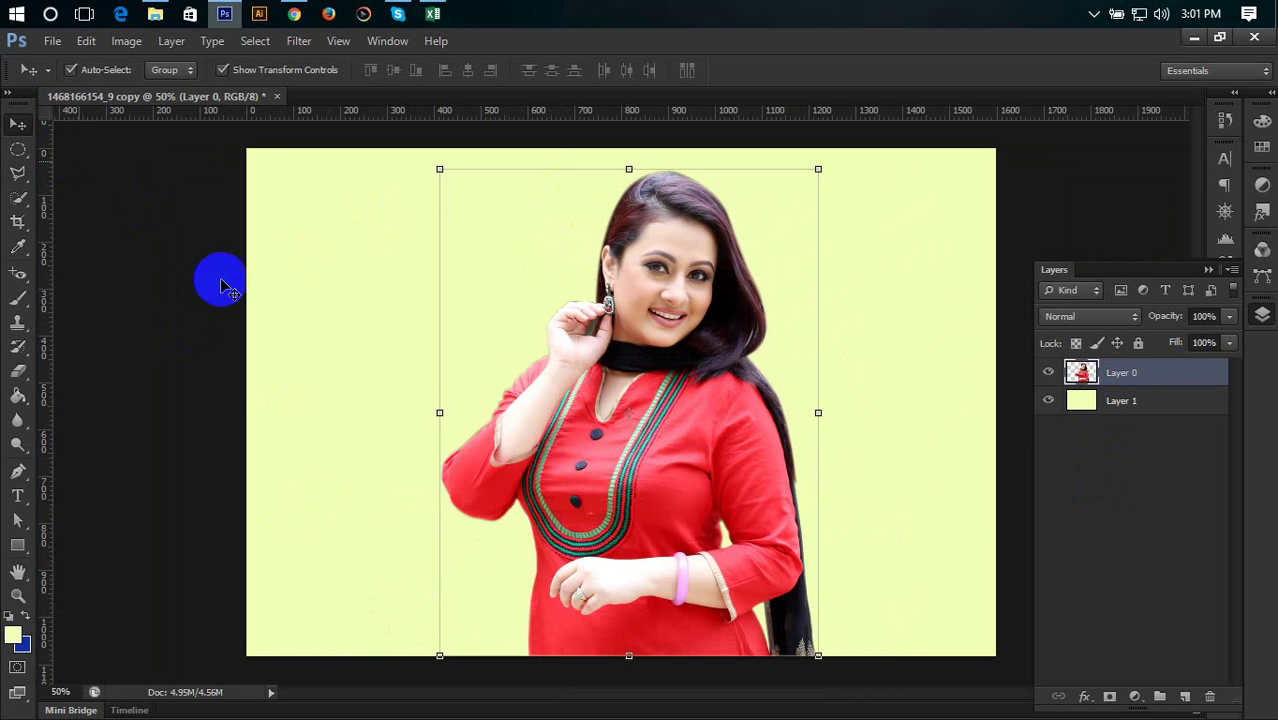
# Step: Open free-header-banner-4.png from the Poster folder
pyautogui.click(230, 358)
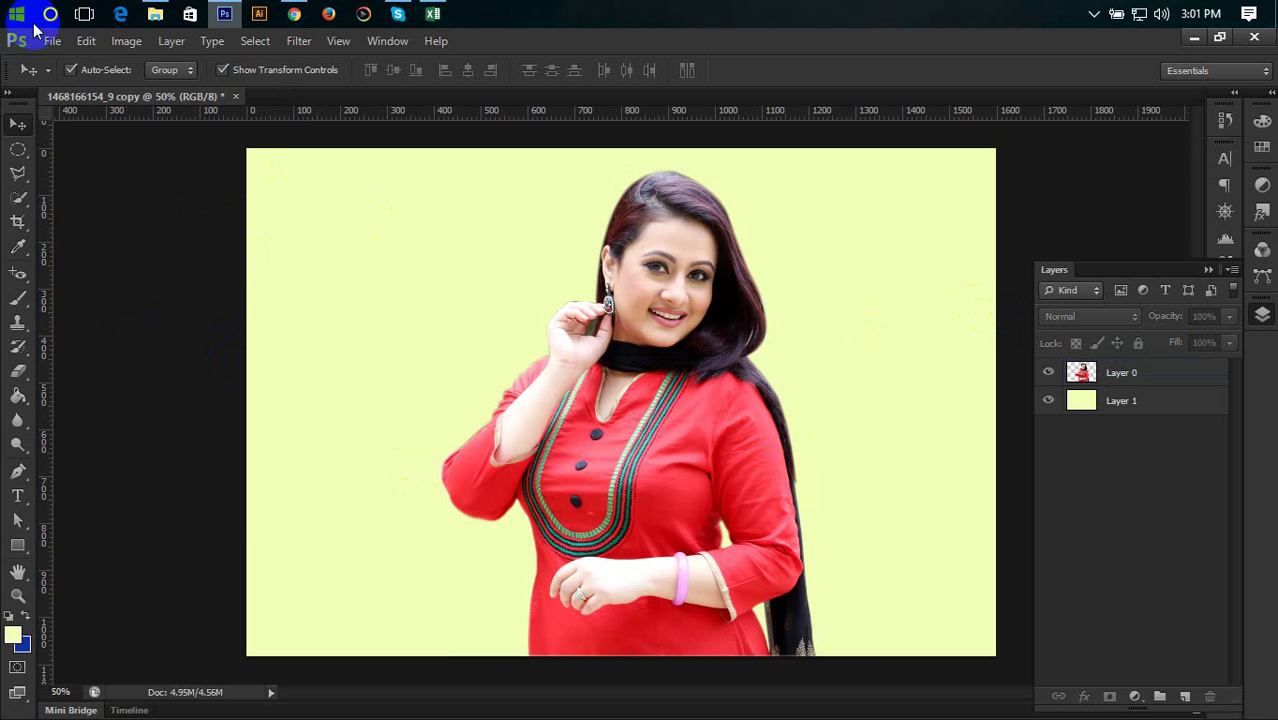
pyautogui.click(52, 41)
pyautogui.click(60, 78)
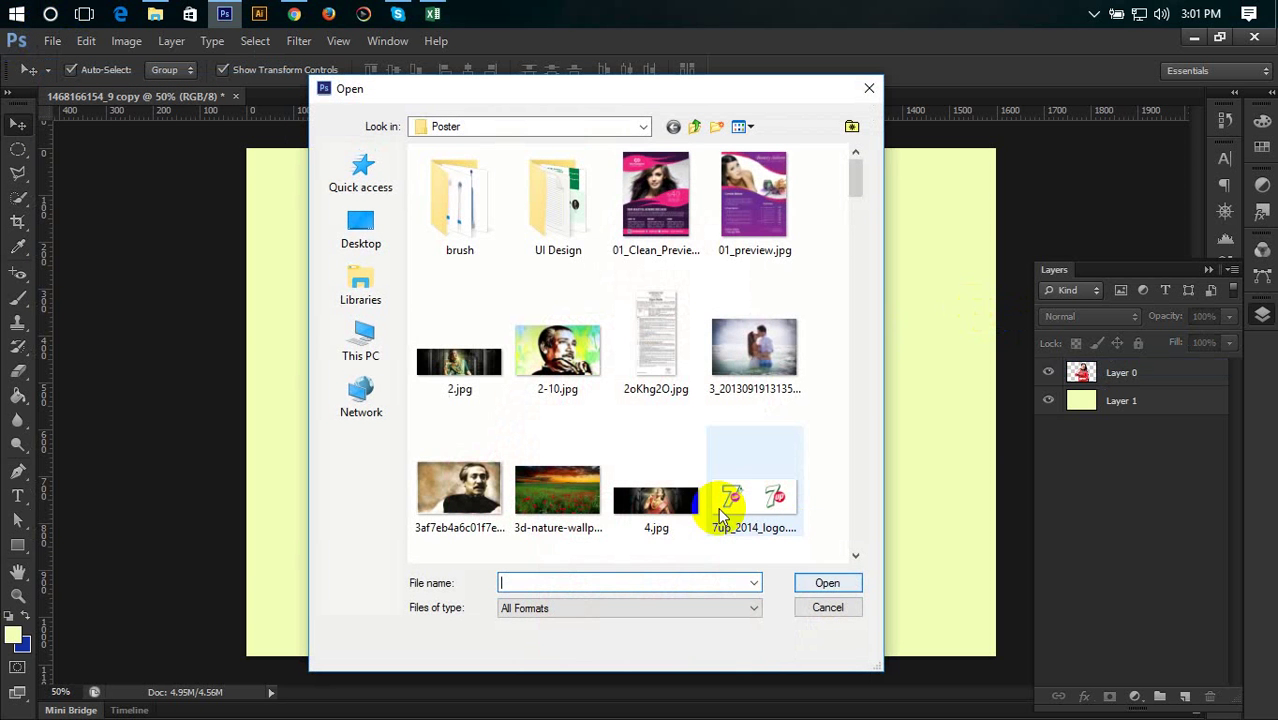
pyautogui.moveTo(858, 191)
pyautogui.mouseDown()
pyautogui.moveTo(867, 553)
pyautogui.moveTo(901, 355)
pyautogui.mouseUp()
pyautogui.click(466, 492)
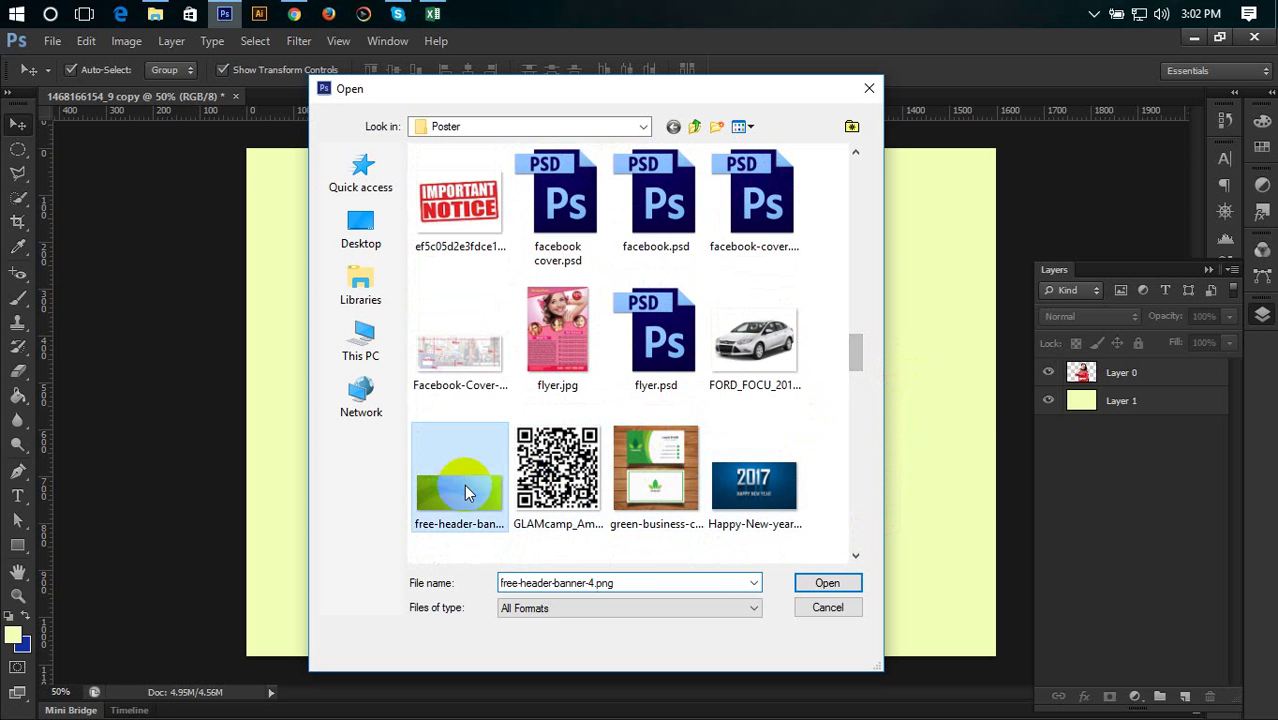
pyautogui.click(827, 582)
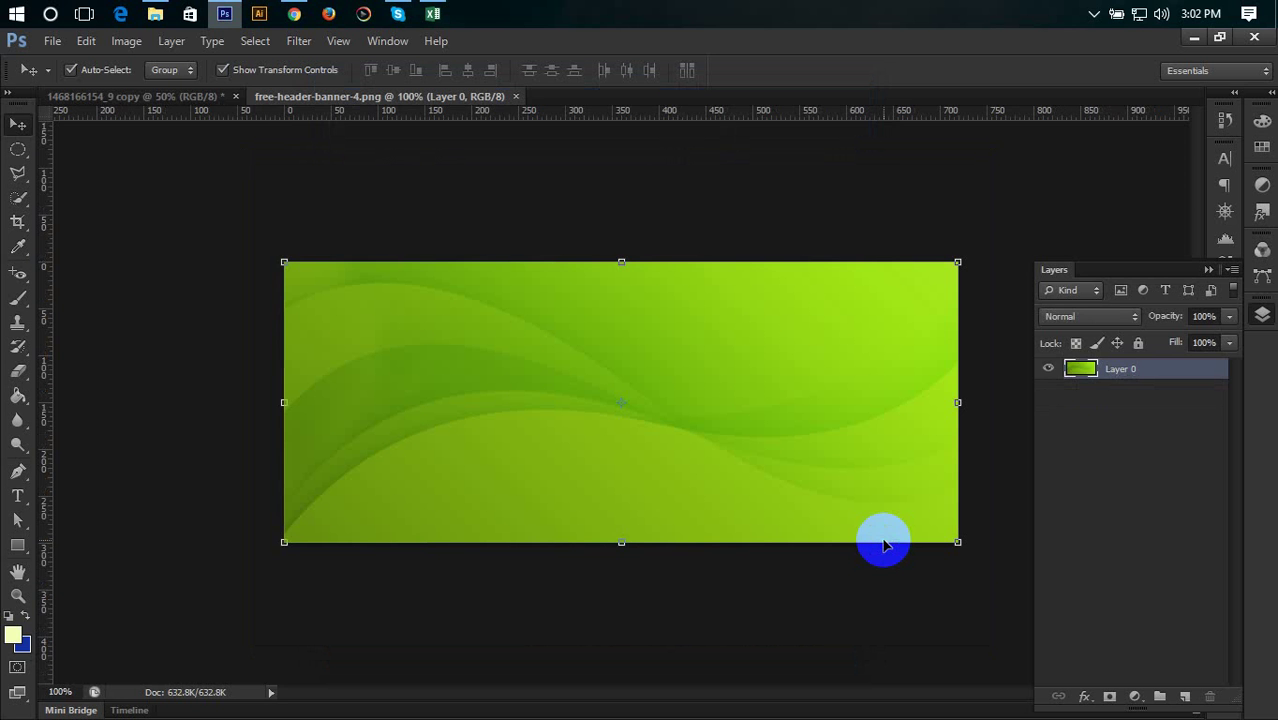
# Step: Copy the whole banner, close its document and paste it into the photo
pyautogui.hotkey('ctrl', 'a')
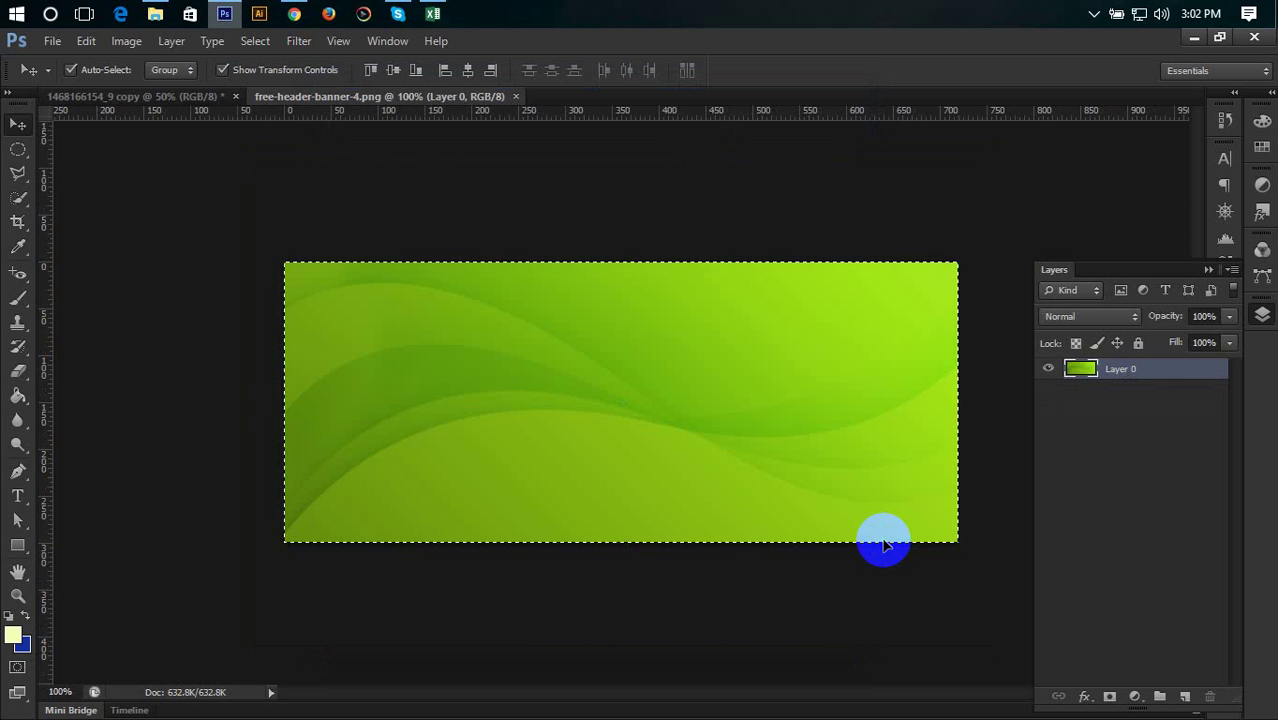
pyautogui.hotkey('ctrl', 'w')
pyautogui.hotkey('ctrl', 'v')
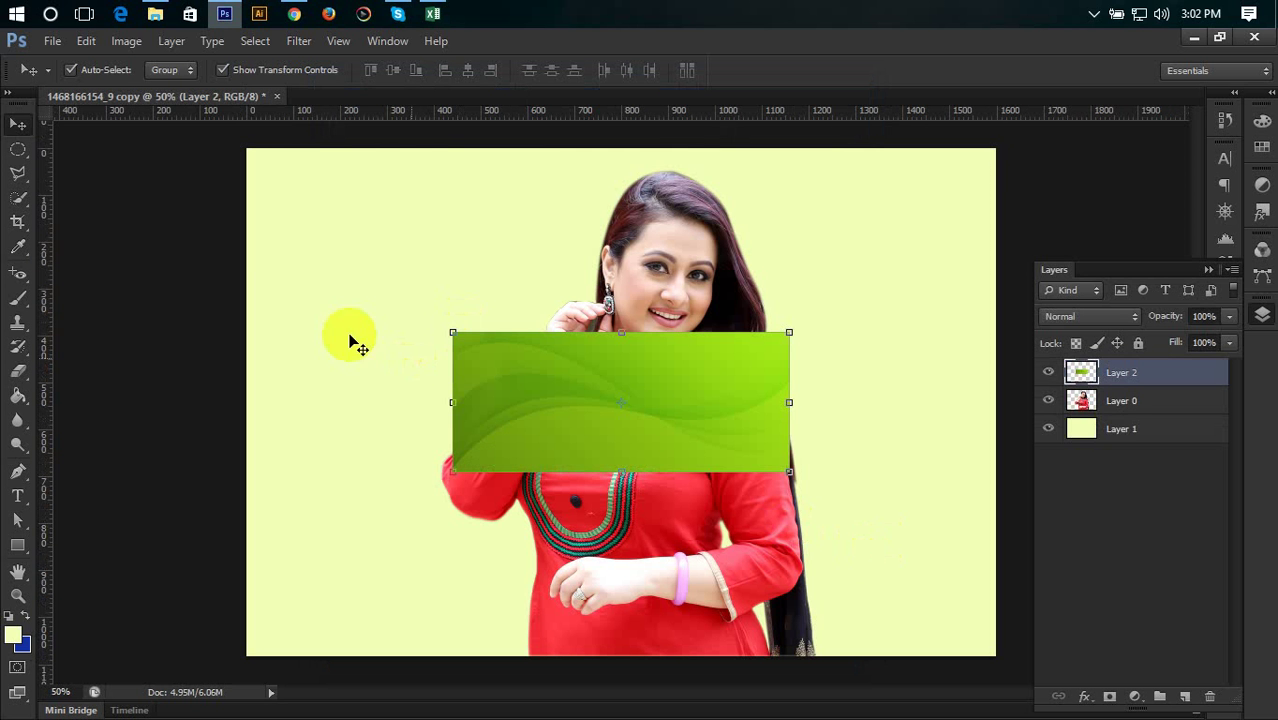
# Step: Free-transform the pasted banner so it covers the whole canvas
pyautogui.hotkey('ctrl', '-')
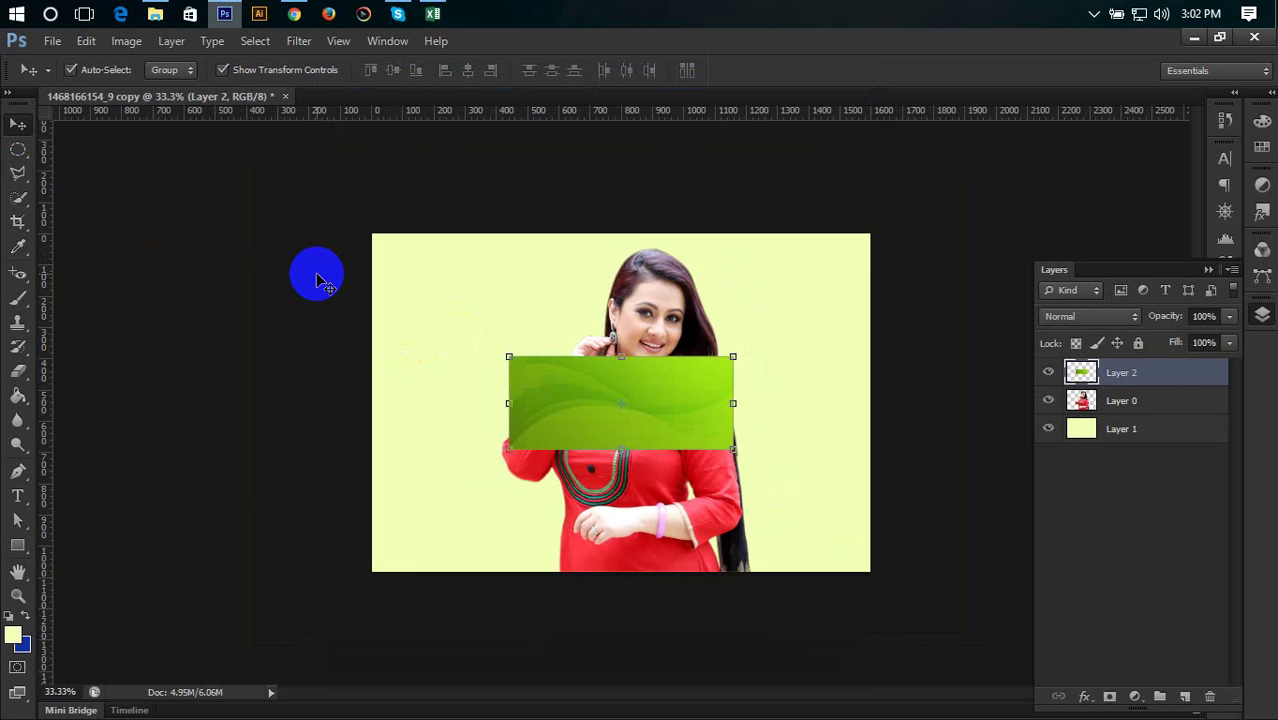
pyautogui.hotkey('ctrl', '-')
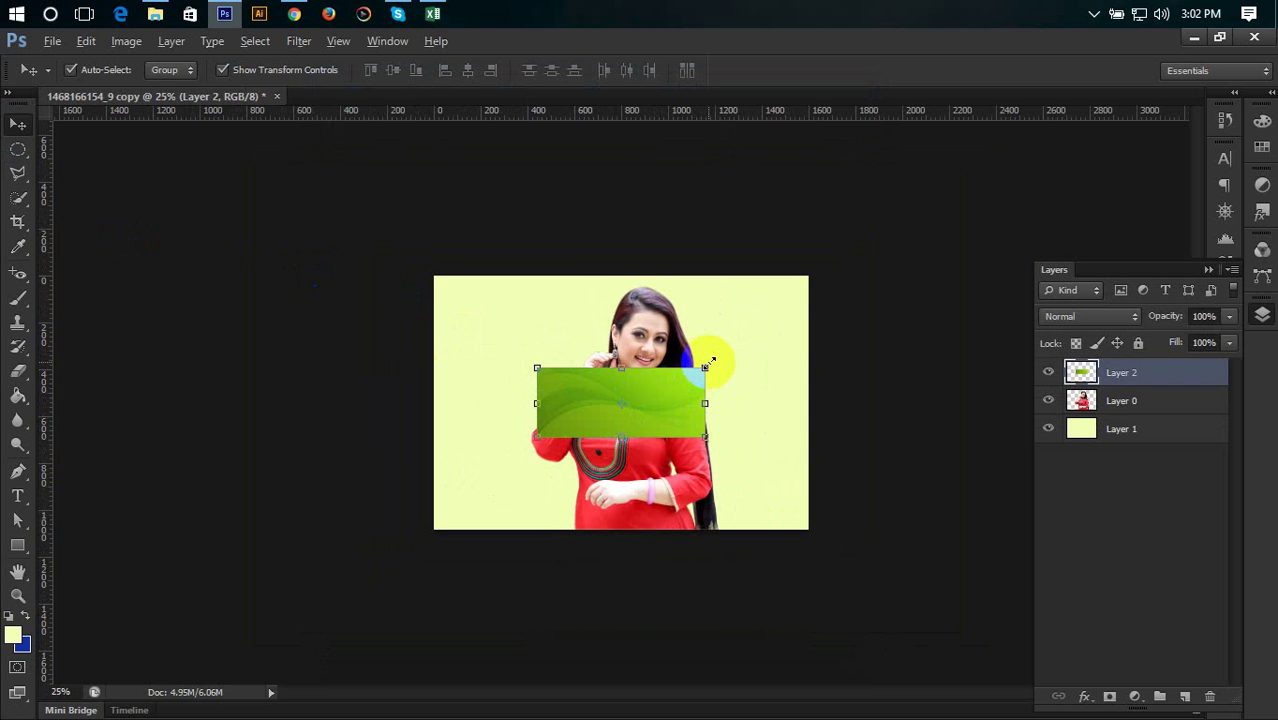
pyautogui.moveTo(715, 353)
pyautogui.mouseDown()
pyautogui.moveTo(905, 241)
pyautogui.moveTo(718, 362)
pyautogui.moveTo(866, 296)
pyautogui.mouseUp()
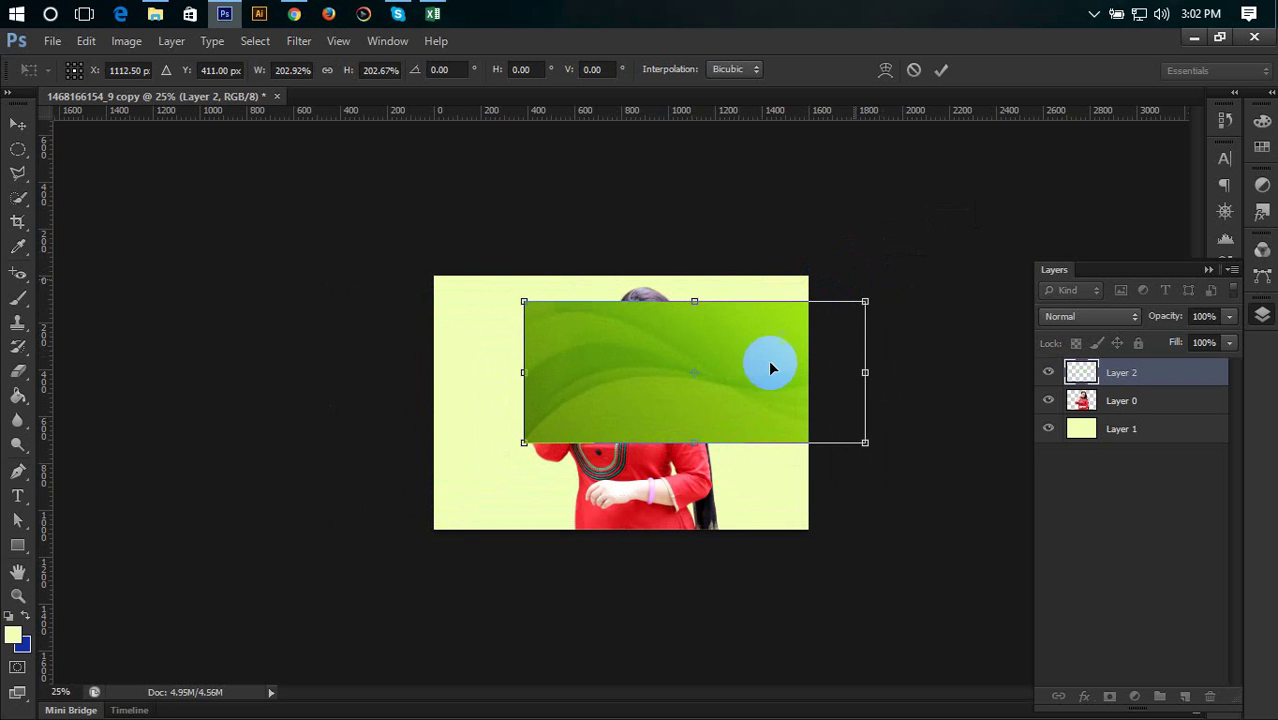
pyautogui.moveTo(698, 396); pyautogui.dragTo(633, 363)
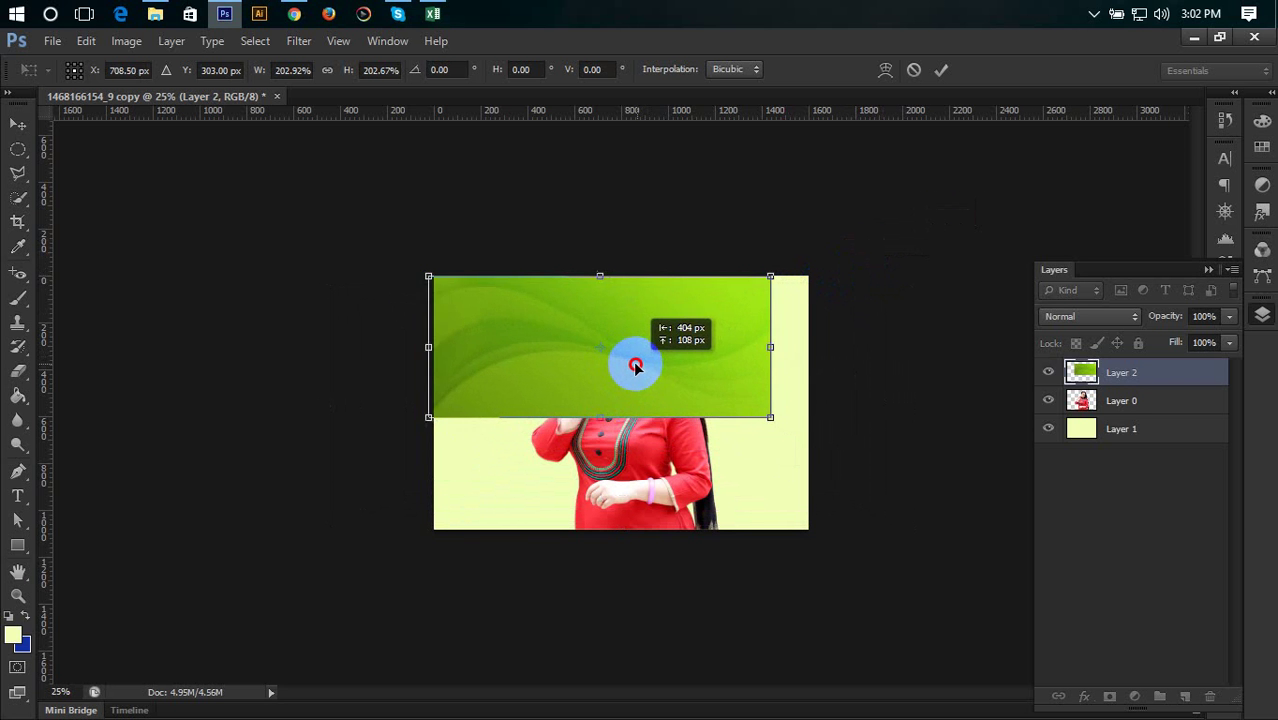
pyautogui.moveTo(760, 411); pyautogui.dragTo(987, 567)
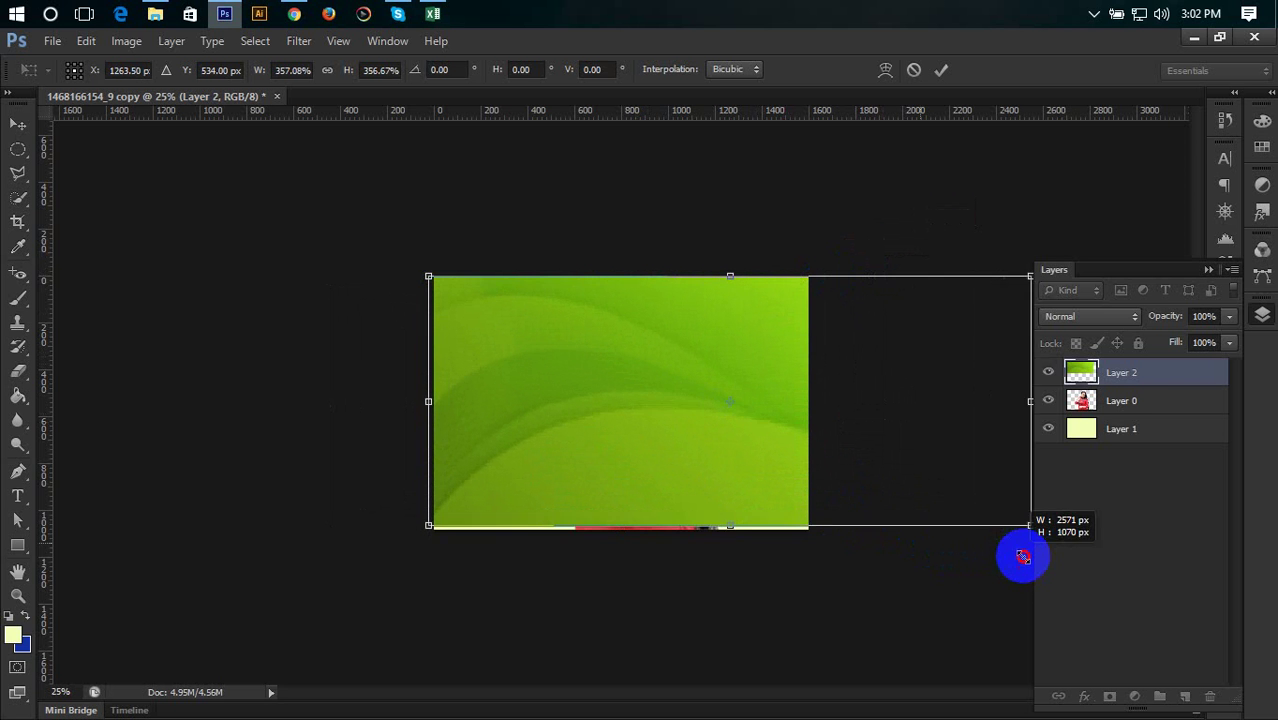
pyautogui.press('Return')
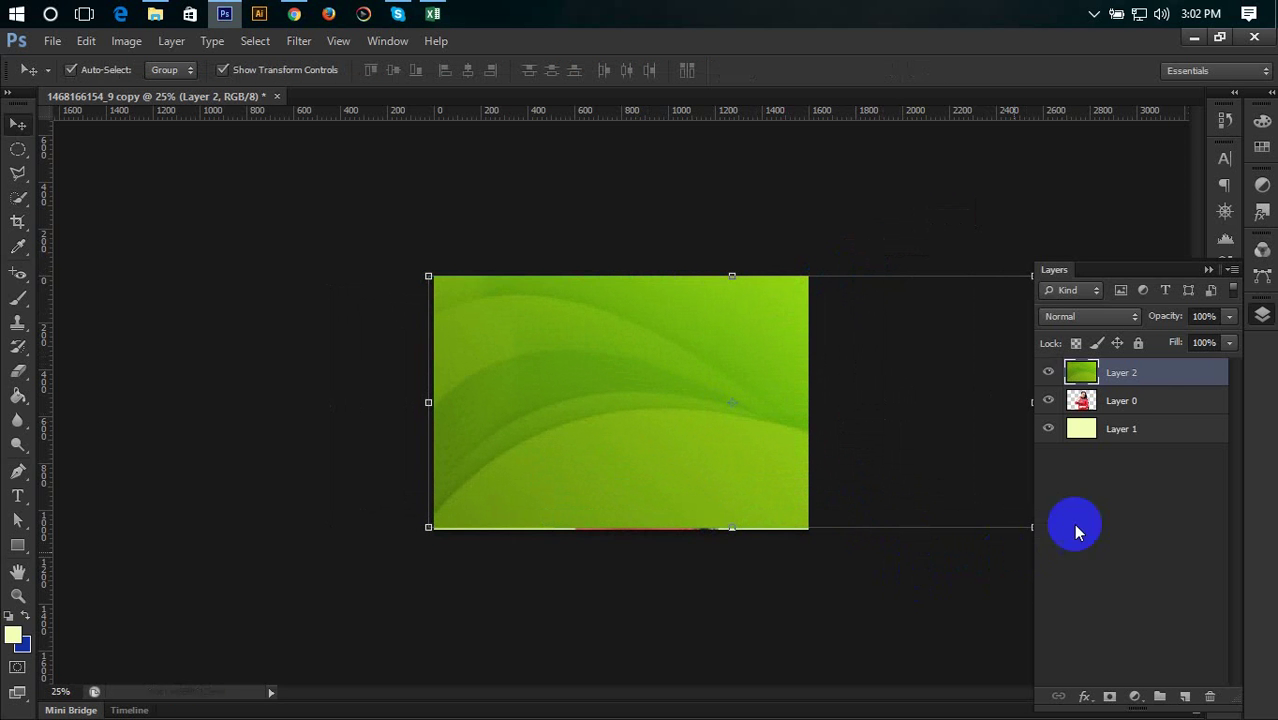
# Step: Move the green banner Layer 2 beneath the woman and widen it past the bottom-left edge
pyautogui.moveTo(1153, 408); pyautogui.dragTo(1147, 432)
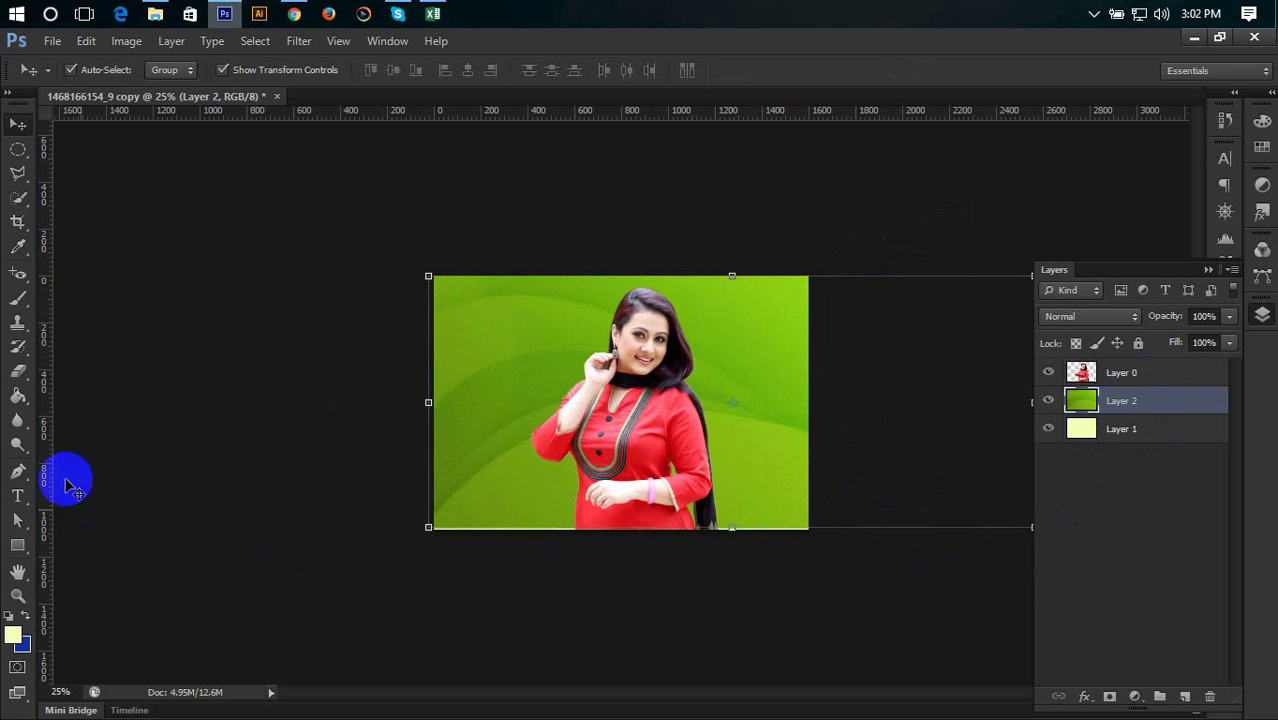
pyautogui.click(285, 457)
pyautogui.click(517, 437)
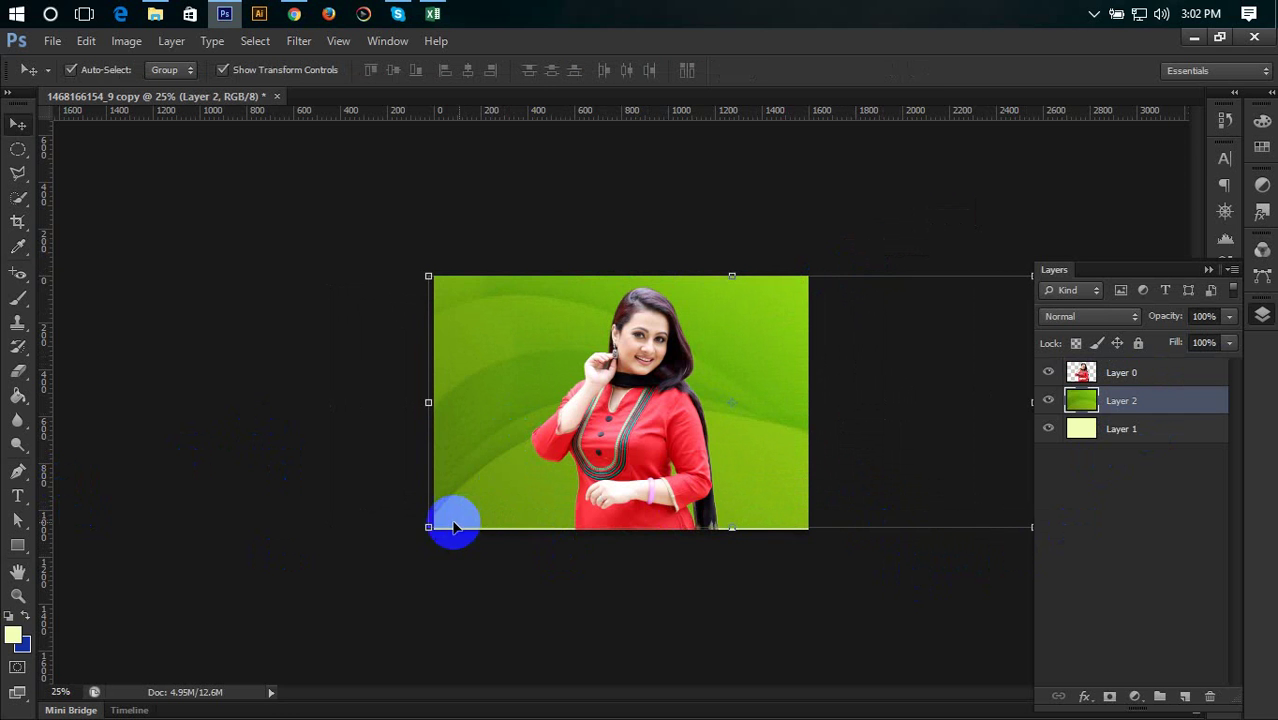
pyautogui.moveTo(433, 530); pyautogui.dragTo(421, 532)
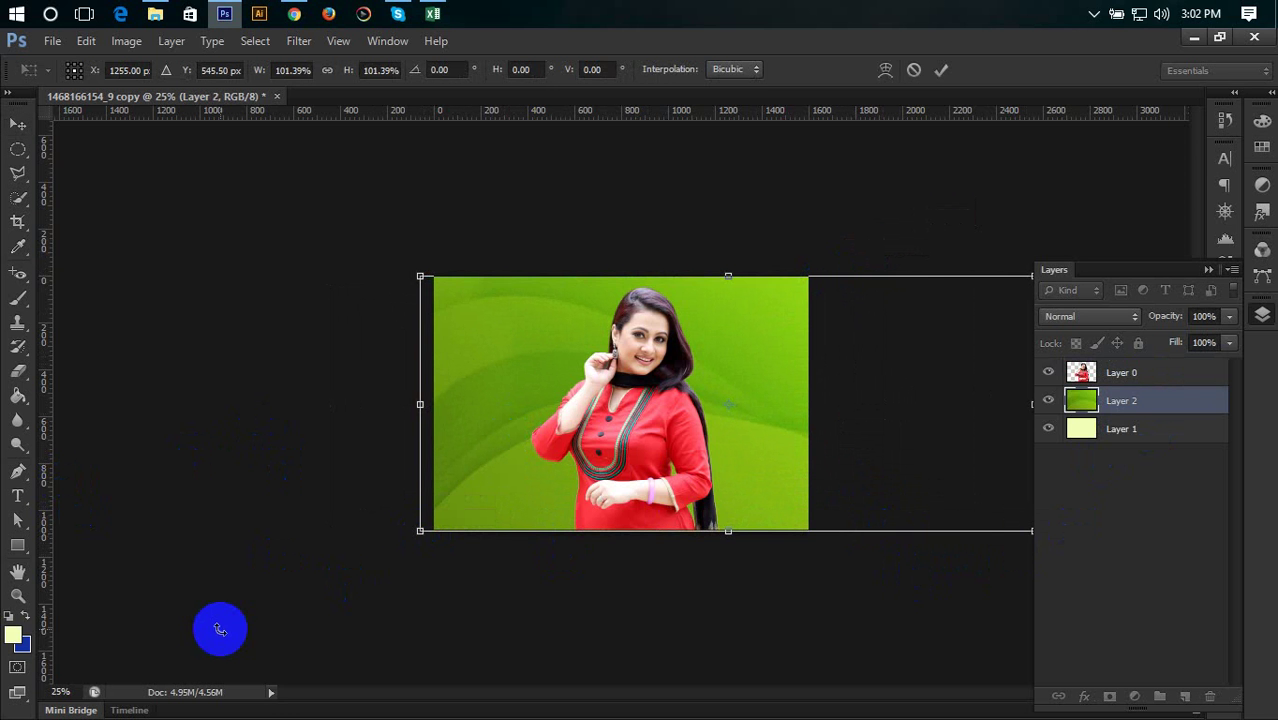
pyautogui.press('Return')
# Step: Shift the woman to the right side and drag a copy of her to the left
pyautogui.click(622, 490)
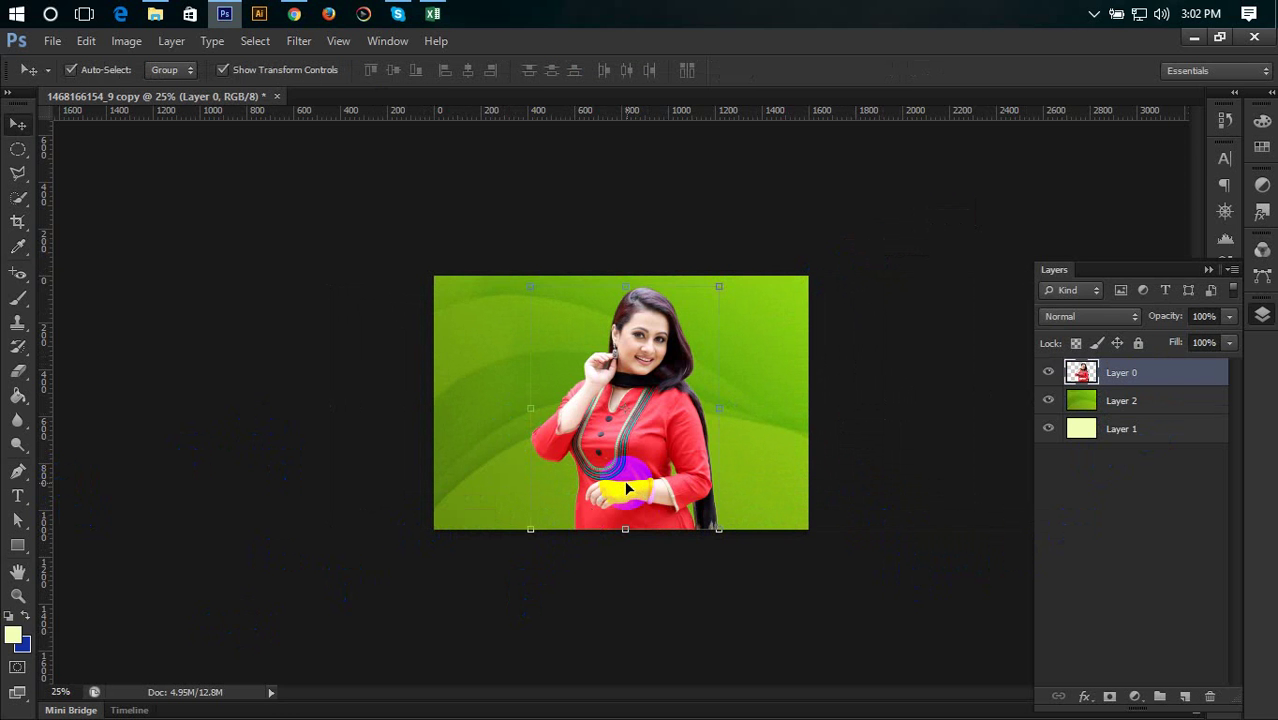
pyautogui.moveTo(622, 487); pyautogui.dragTo(623, 490)
pyautogui.hotkey('shift', 'Right')
pyautogui.hotkey('shift', 'Right')
pyautogui.hotkey('shift', 'Right')
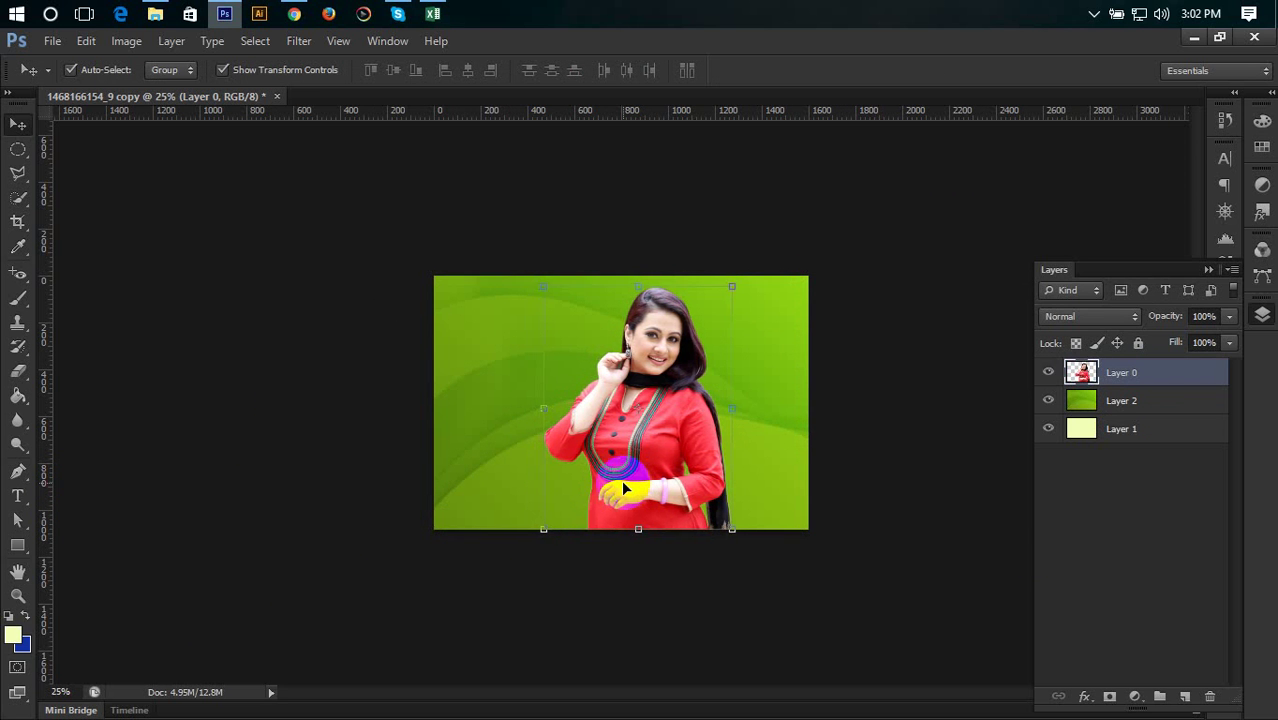
pyautogui.hotkey('shift', 'Right')
pyautogui.hotkey('shift', 'Right')
pyautogui.hotkey('shift', 'Right')
pyautogui.hotkey('shift', 'Right')
pyautogui.hotkey('shift', 'Right')
pyautogui.hotkey('shift', 'Right')
pyautogui.hotkey('shift', 'Right')
pyautogui.hotkey('shift', 'Right')
pyautogui.hotkey('shift', 'Right')
pyautogui.hotkey('shift', 'Right')
pyautogui.hotkey('shift', 'Right')
pyautogui.hotkey('shift', 'Right')
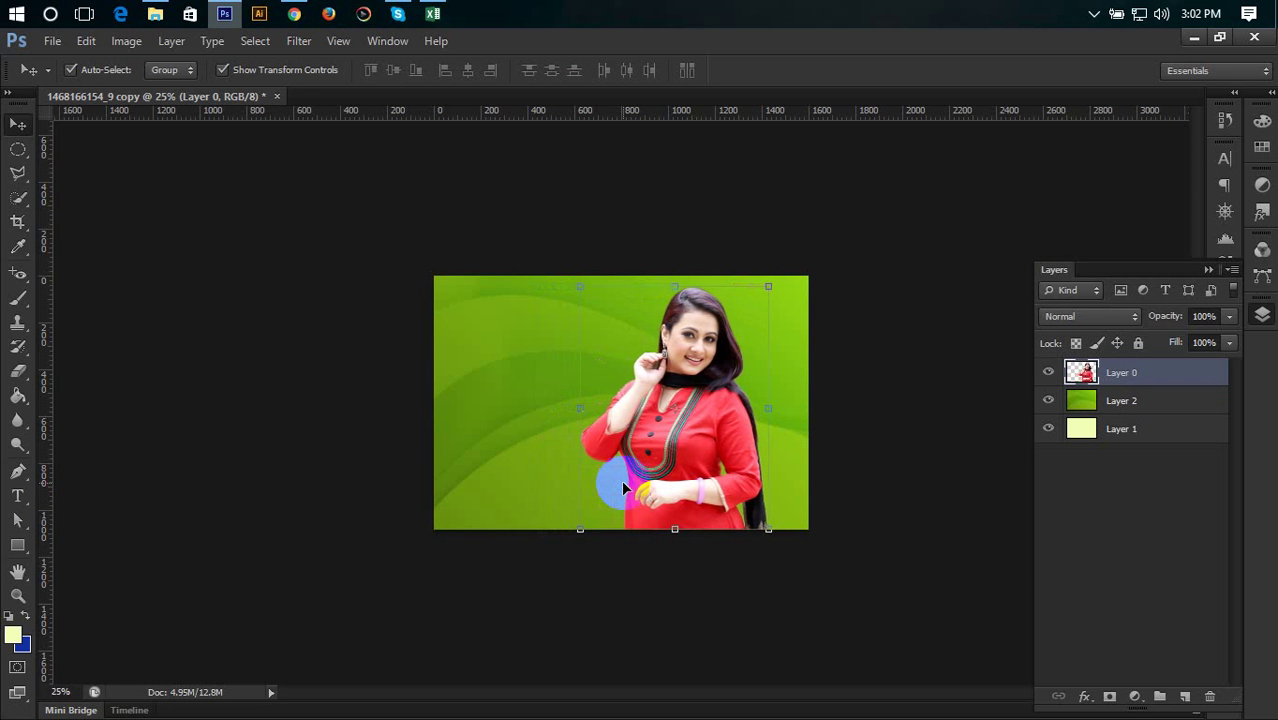
pyautogui.hotkey('shift', 'Right')
pyautogui.hotkey('shift', 'Right')
pyautogui.hotkey('shift', 'Right')
pyautogui.hotkey('shift', 'Right')
pyautogui.hotkey('shift', 'Right')
pyautogui.hotkey('shift', 'Right')
pyautogui.click(341, 526)
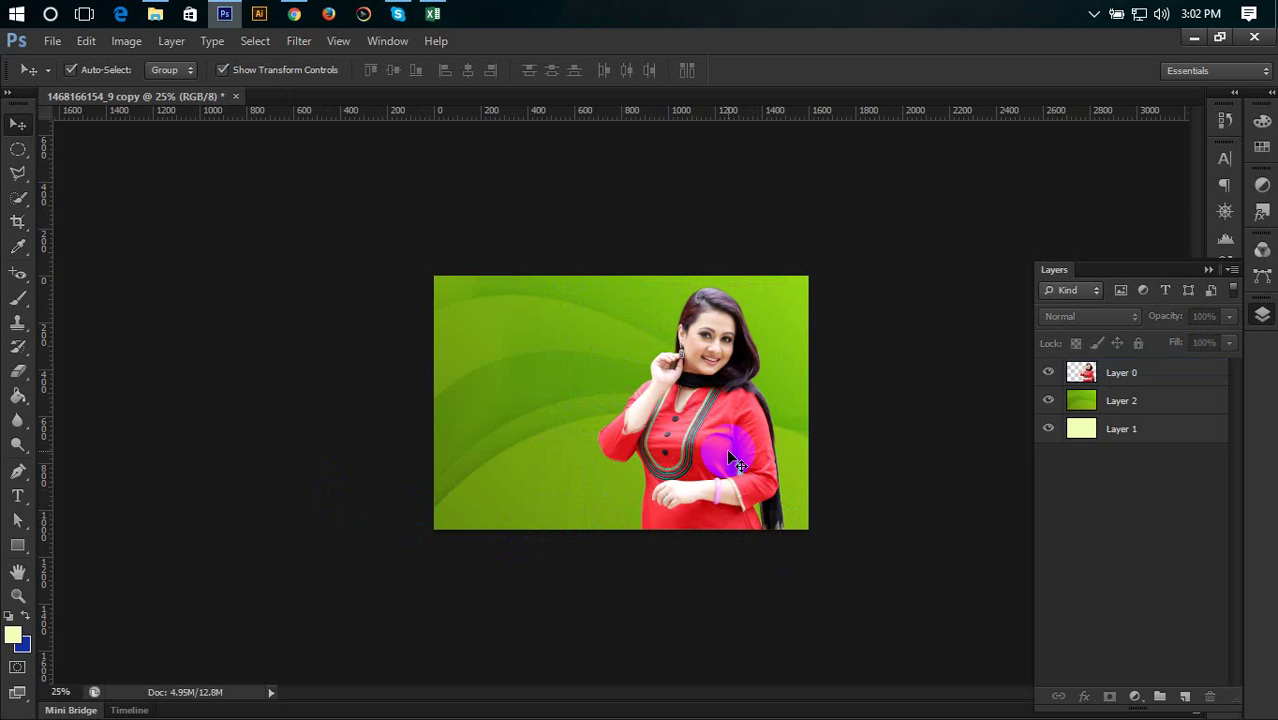
pyautogui.moveTo(728, 451); pyautogui.dragTo(552, 452)
pyautogui.click(541, 300)
pyautogui.hotkey('ctrl', 't')
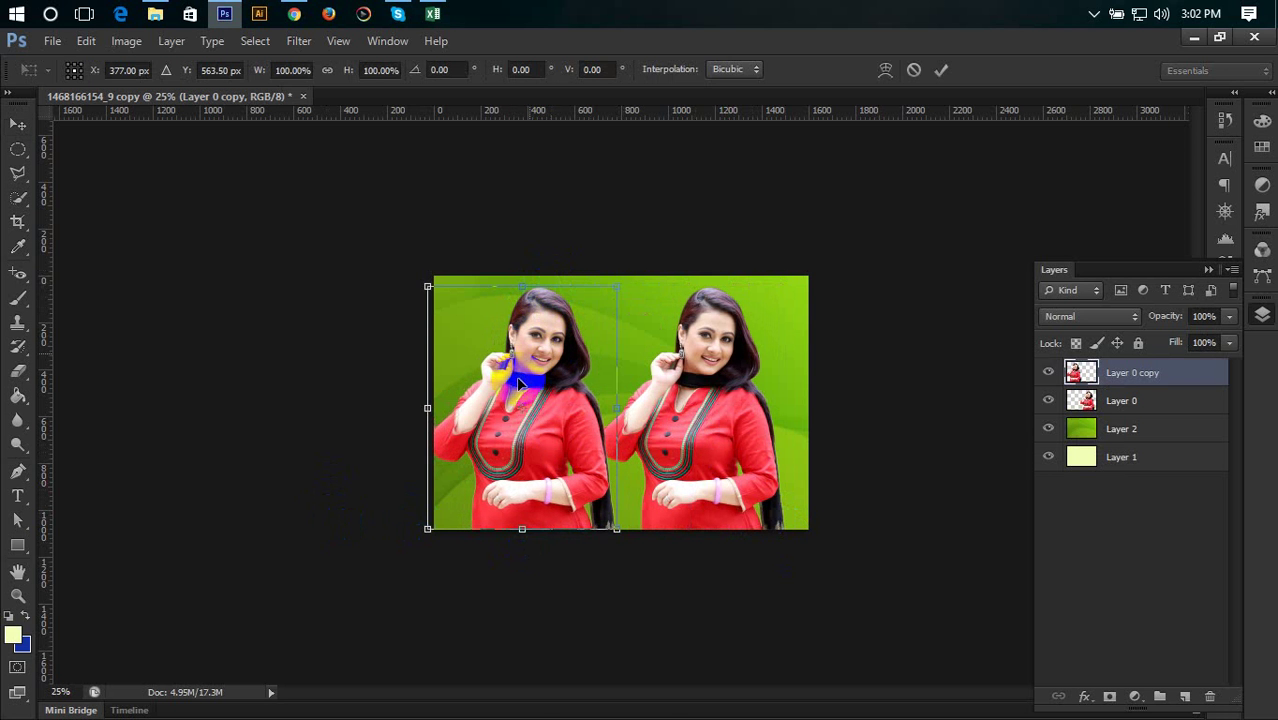
pyautogui.rightClick(519, 380)
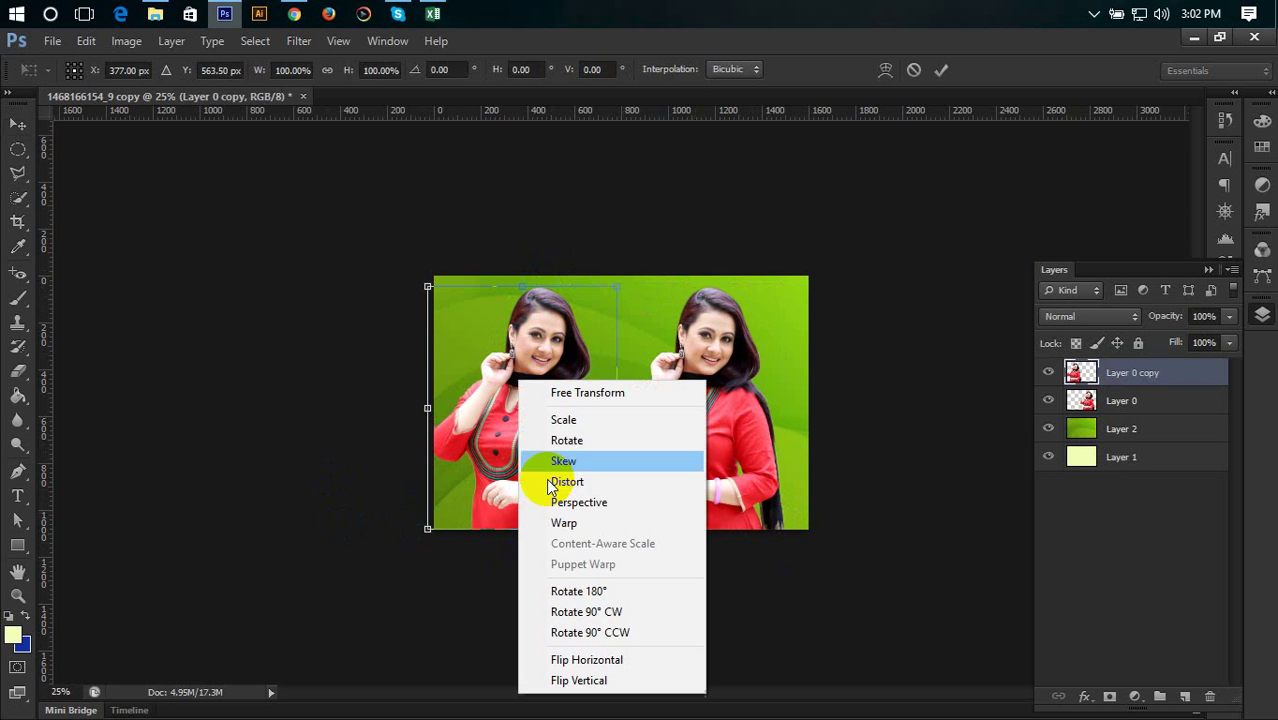
pyautogui.click(621, 662)
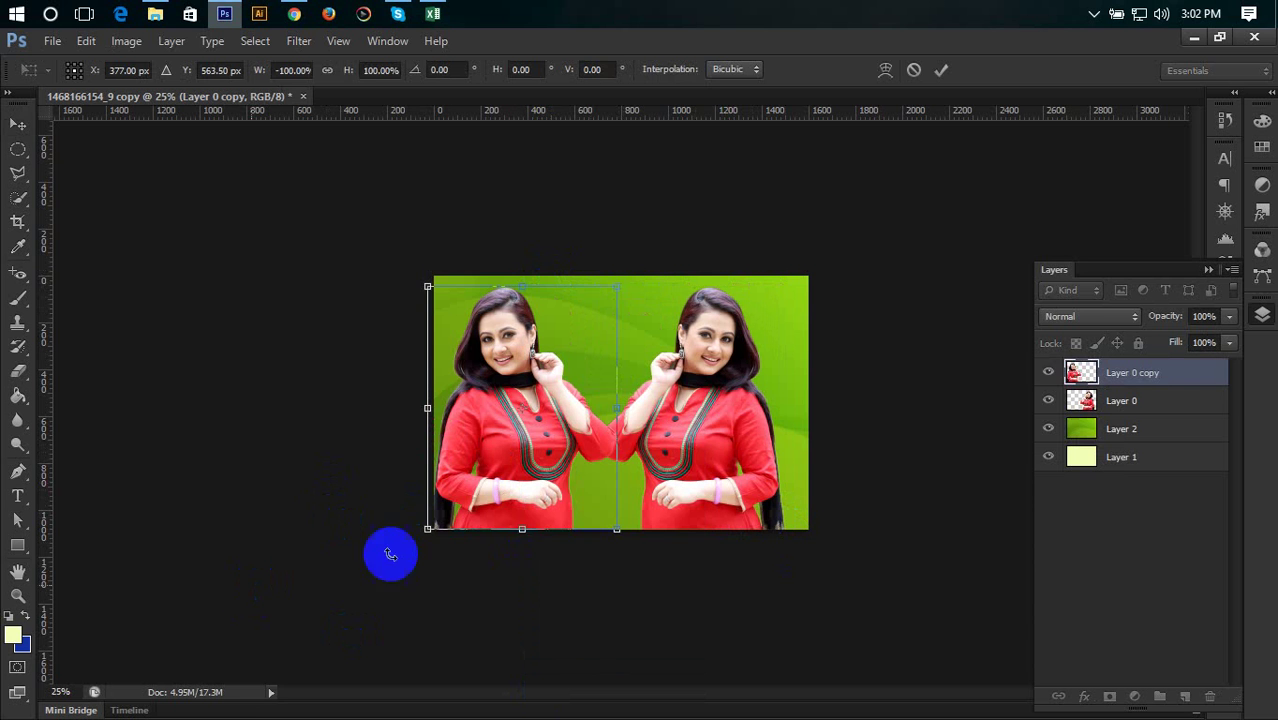
pyautogui.doubleClick(588, 497)
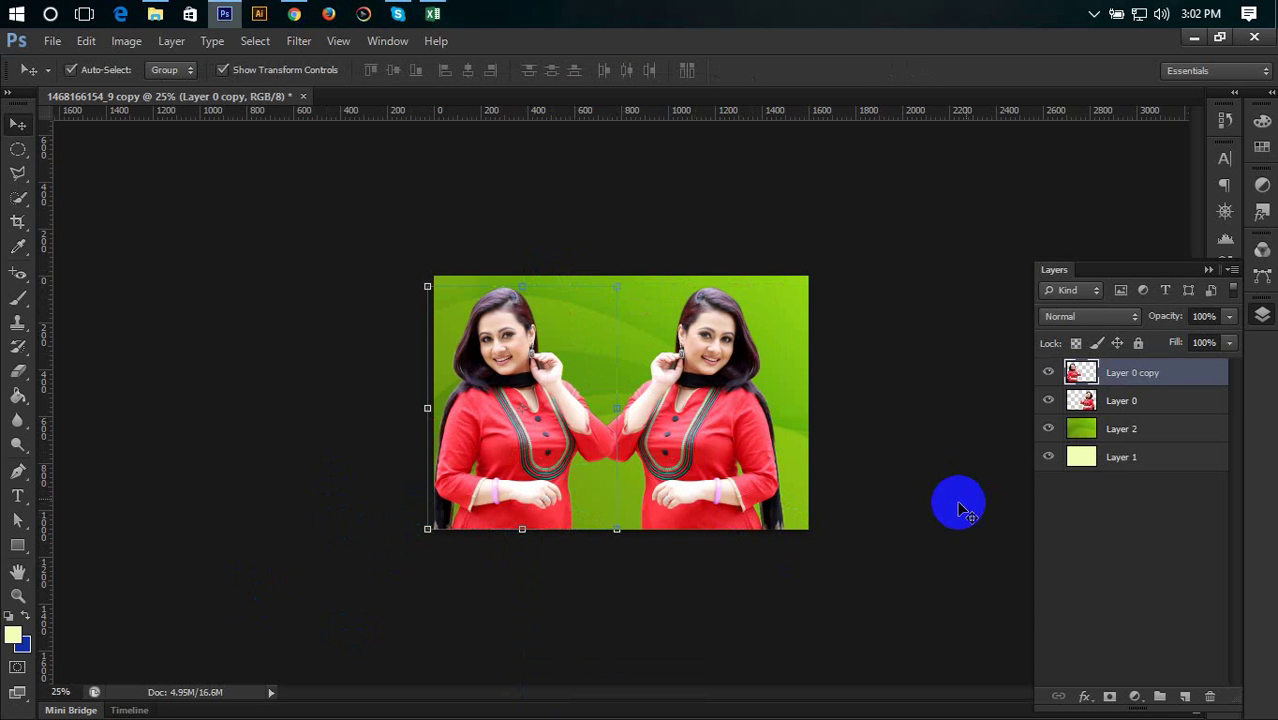
pyautogui.press('Delete')
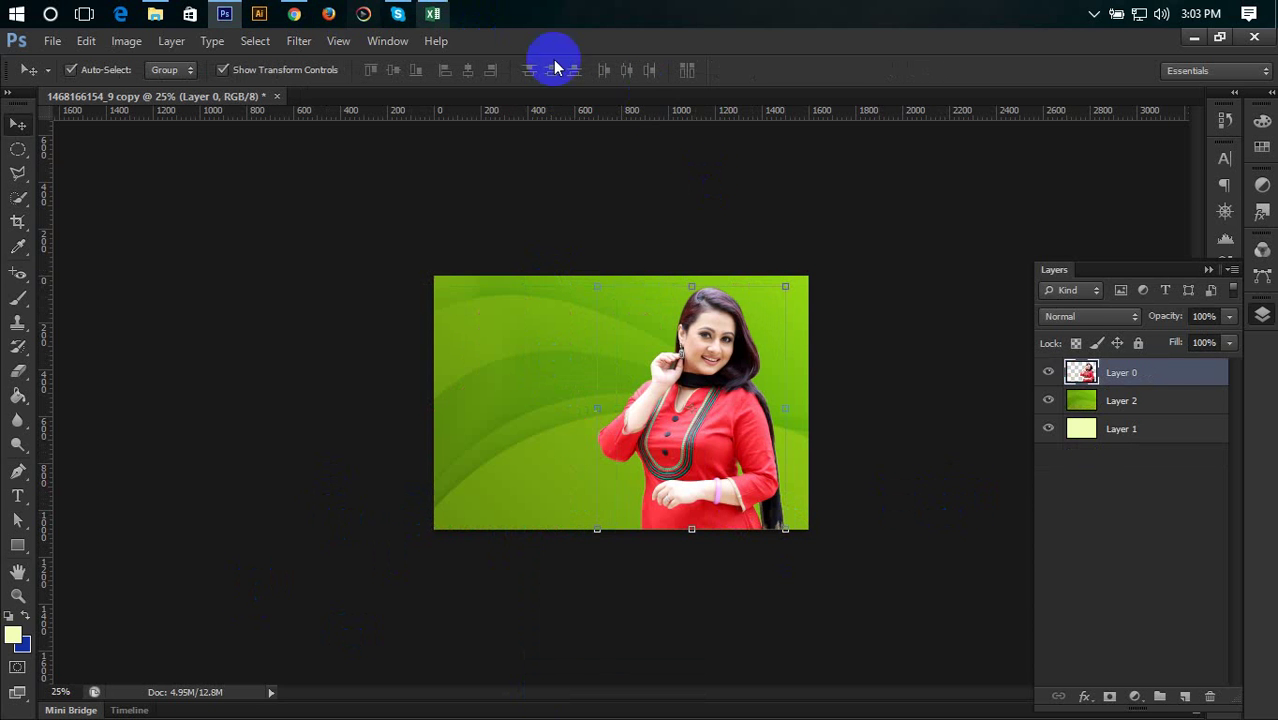